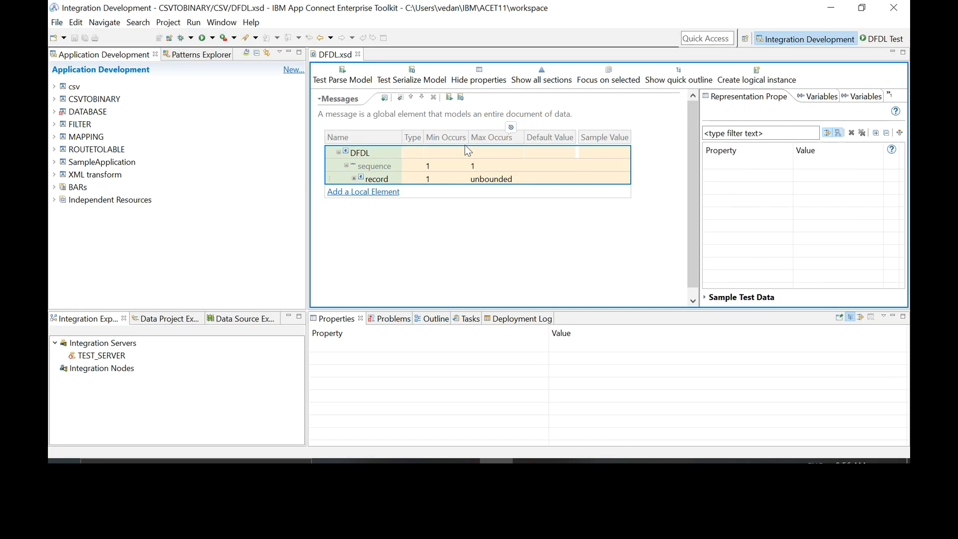
Step: Create a logical instance from the DFDL element and expand its record to show the fields
click(746, 80)
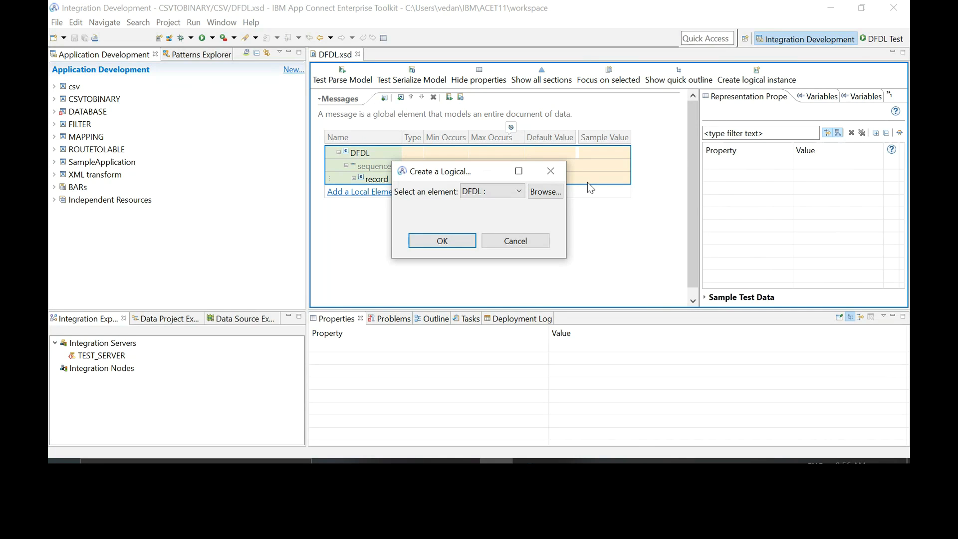
click(443, 241)
click(559, 257)
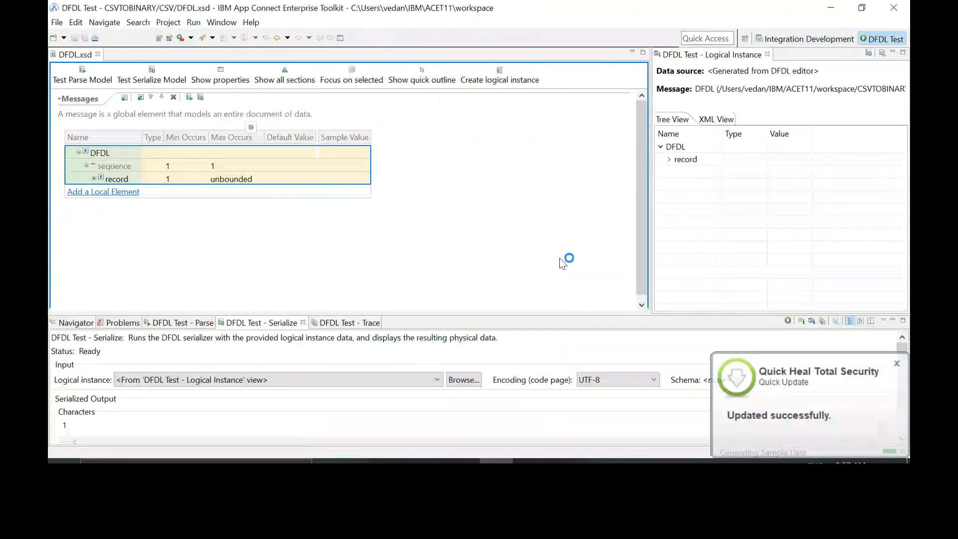
click(669, 160)
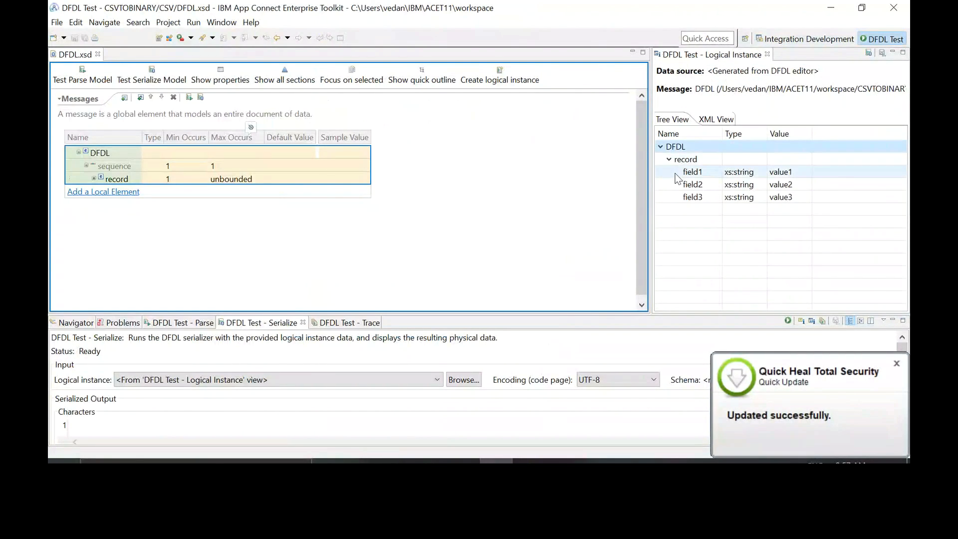
click(675, 174)
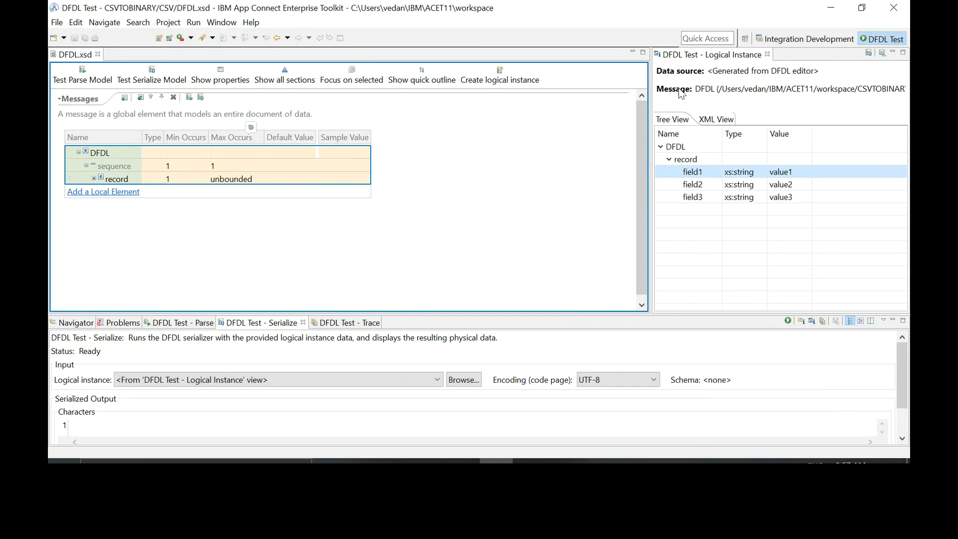
Step: Run the DFDL serializer on the generated logical instance and review the serialized output
click(869, 53)
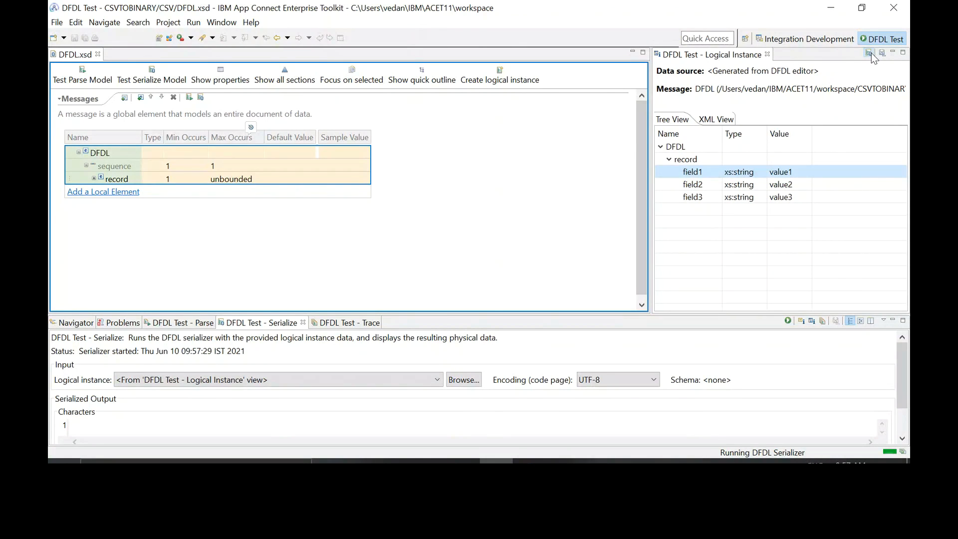
click(904, 270)
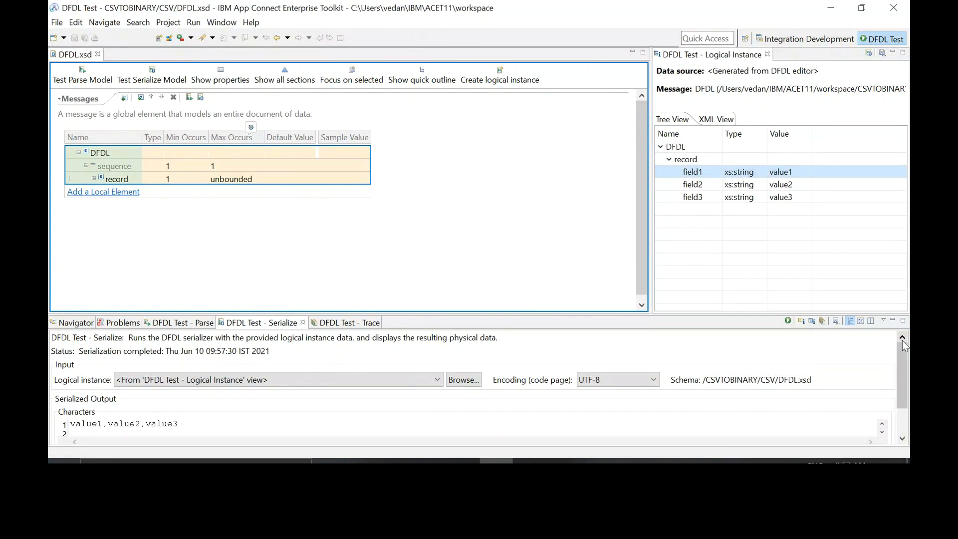
drag(899, 358, 905, 397)
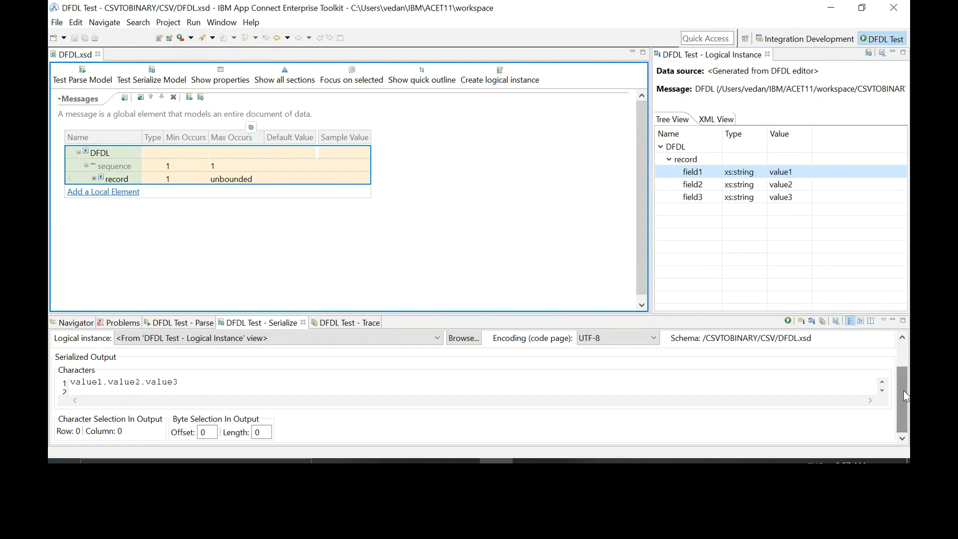
click(882, 390)
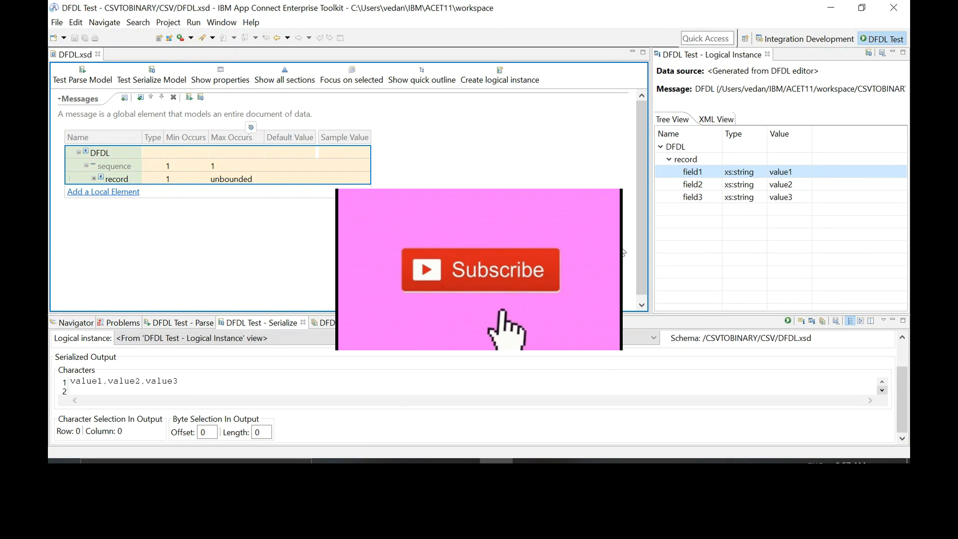
Step: Test-parse the DFDL message model using the data file input.csv and dismiss the completion tips
click(88, 65)
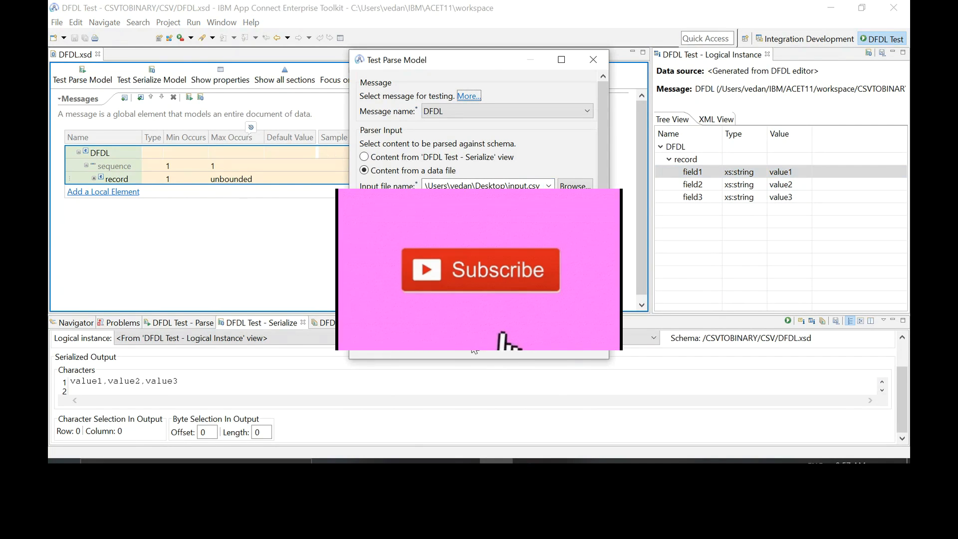
click(475, 345)
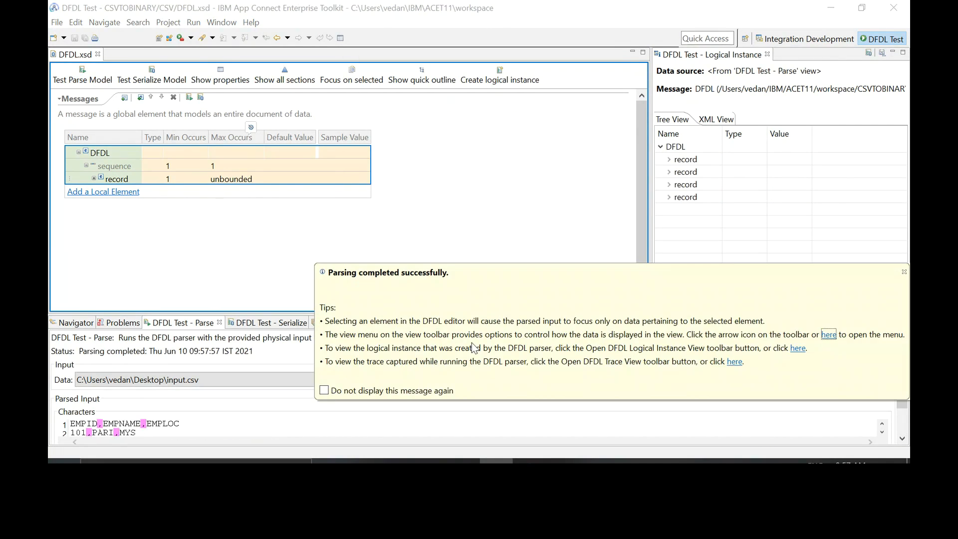
click(904, 272)
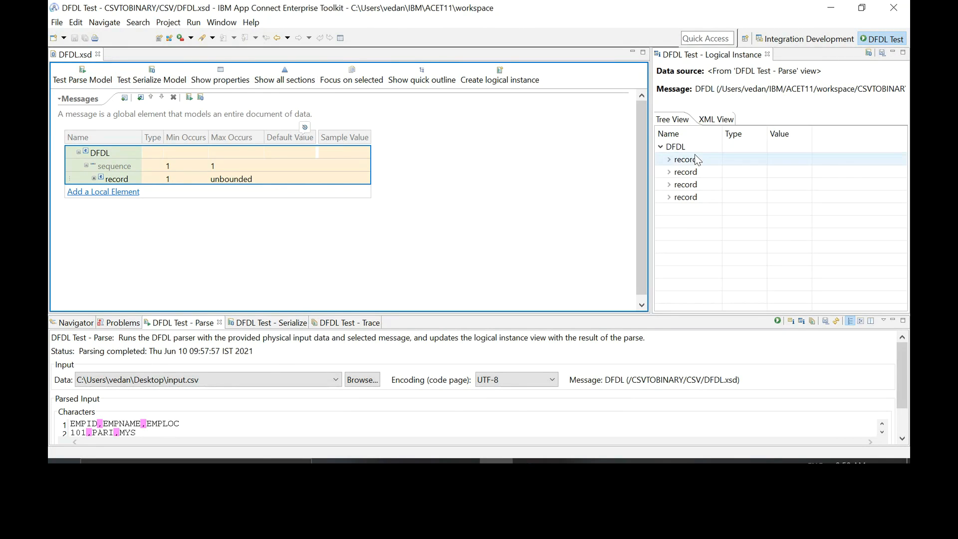
Step: Expand every parsed record in the logical instance tree and examine the field values
click(669, 160)
click(669, 210)
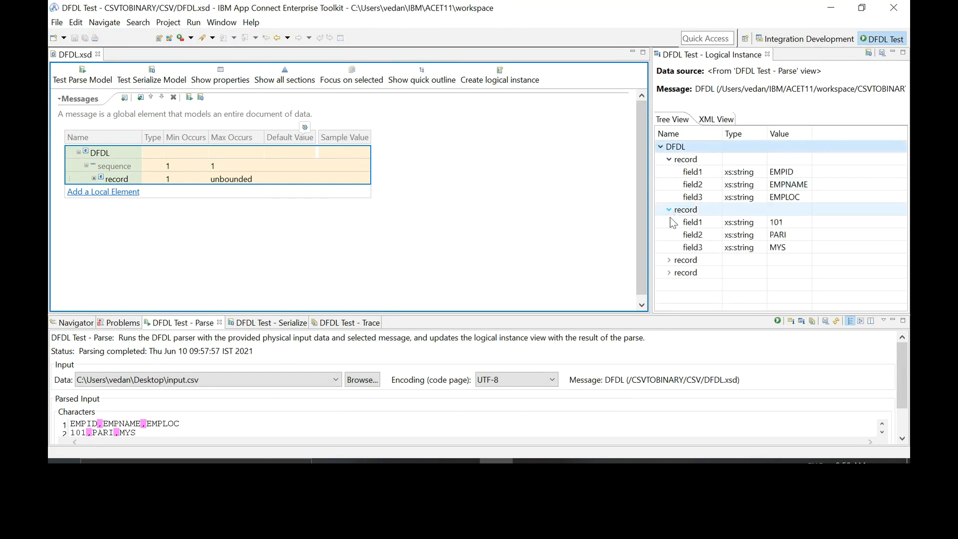
click(670, 261)
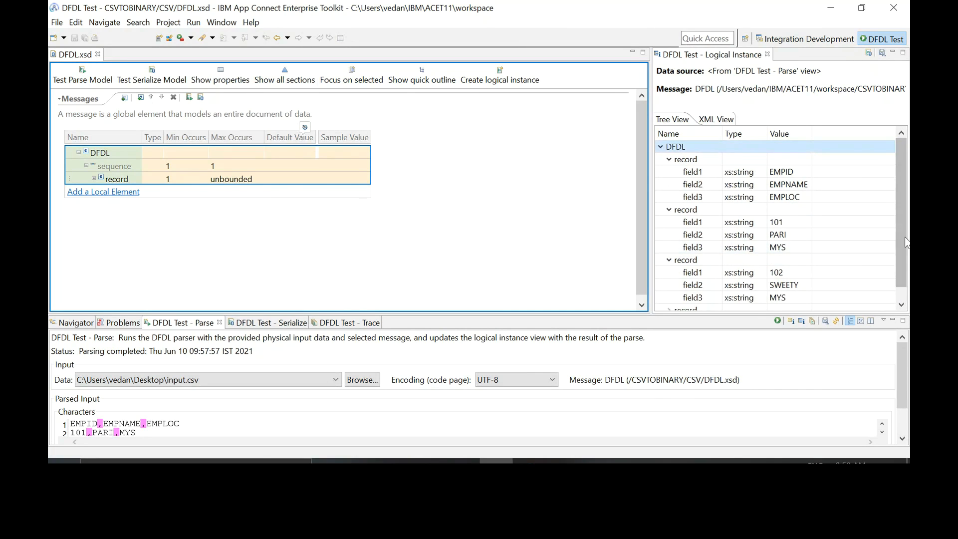
drag(901, 239, 903, 278)
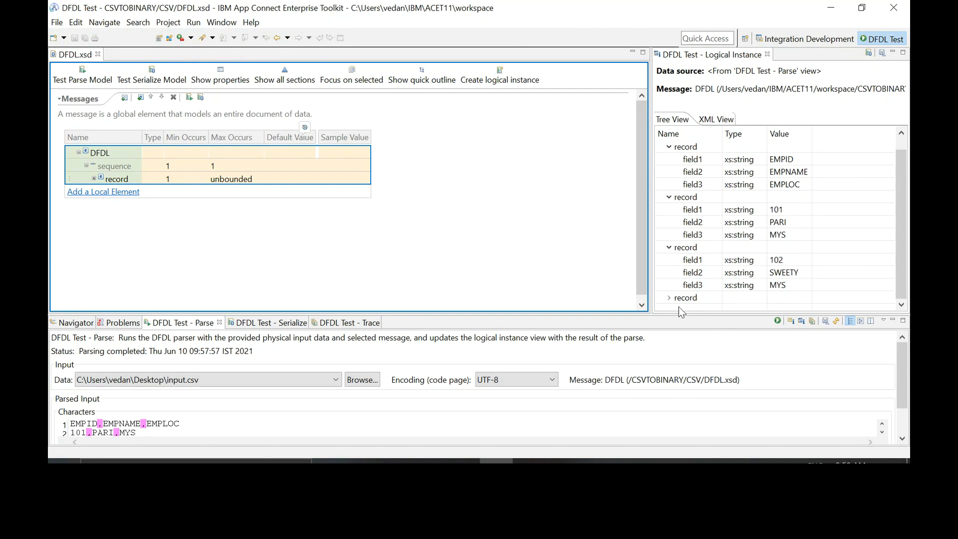
click(669, 298)
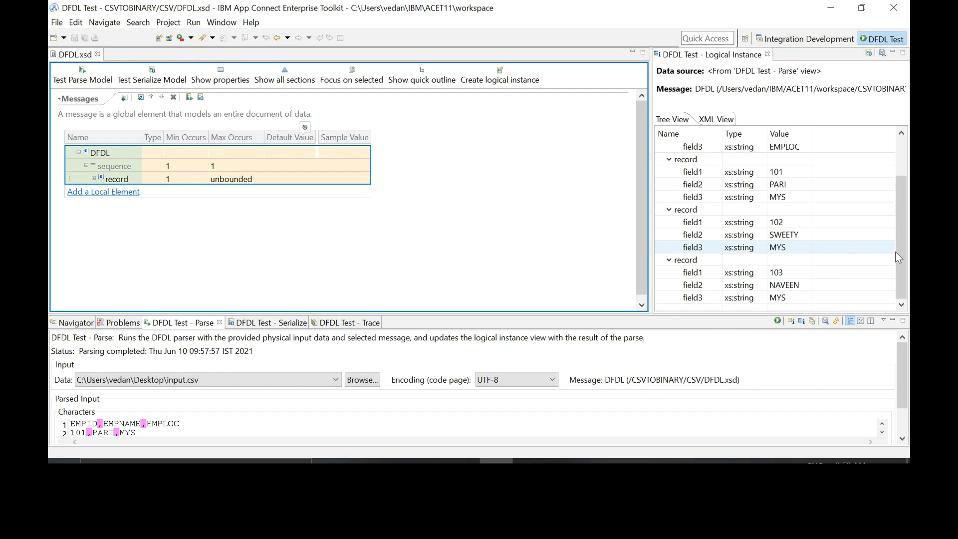
drag(900, 261, 896, 197)
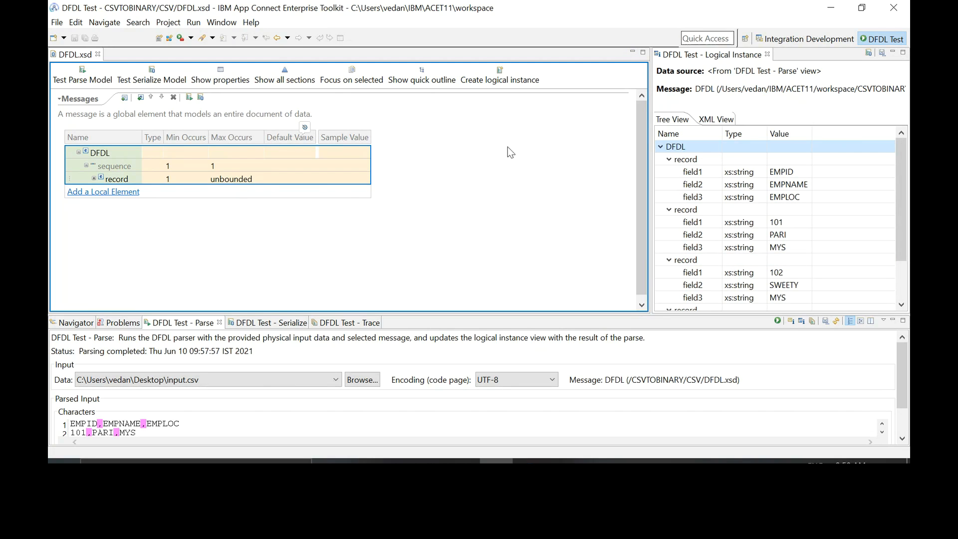
Step: Return to the Integration Development perspective and start a new Record-oriented text message model, using the wizard to create the DFDL schema file
click(777, 40)
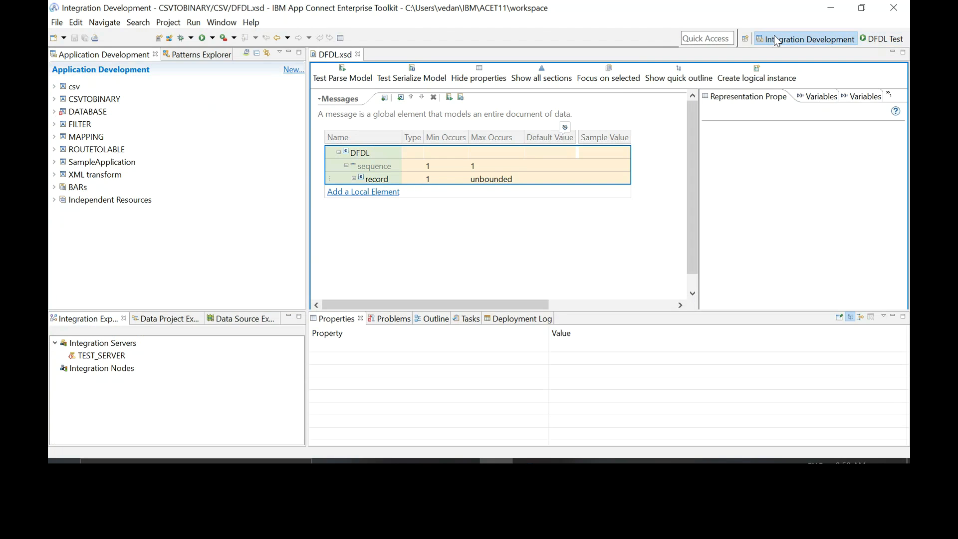
right_click(86, 228)
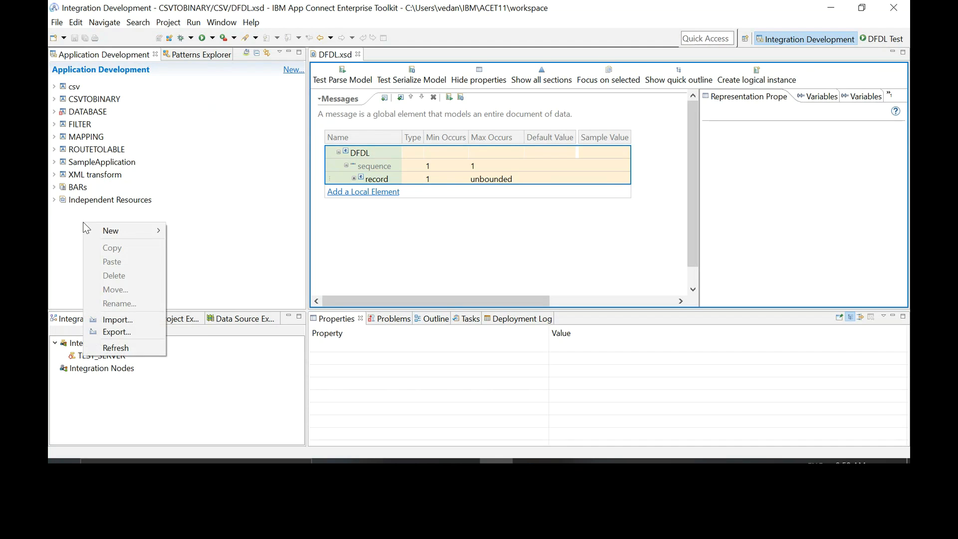
mouse_move(134, 230)
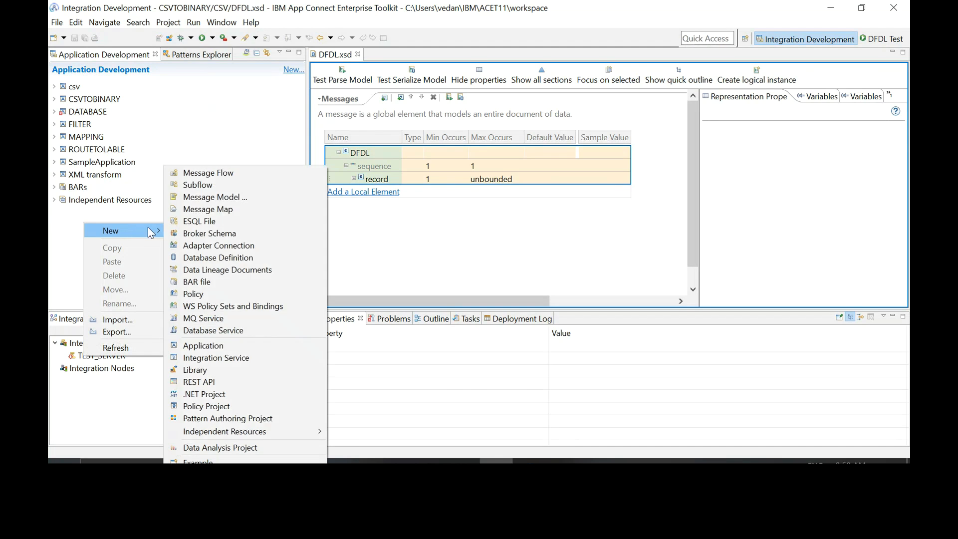
click(203, 196)
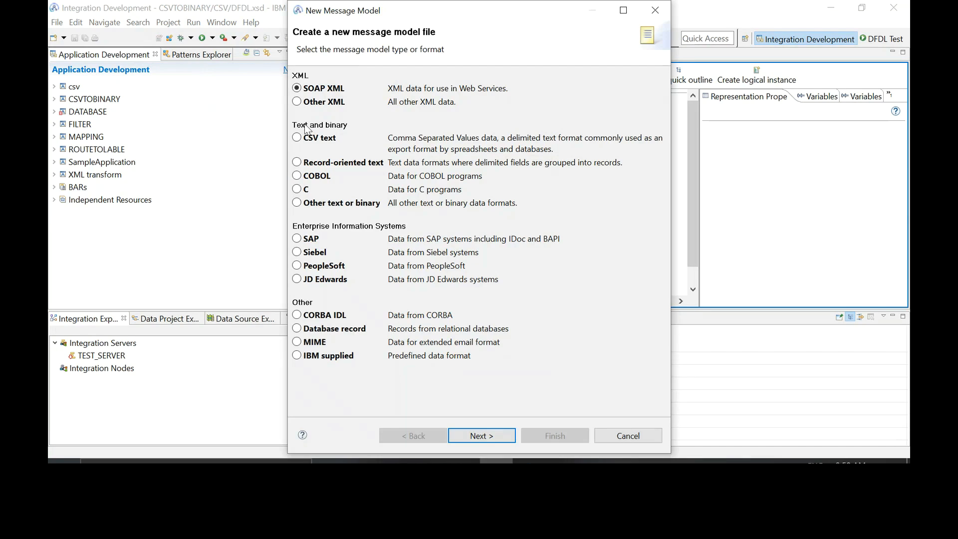
click(300, 142)
click(297, 162)
click(484, 436)
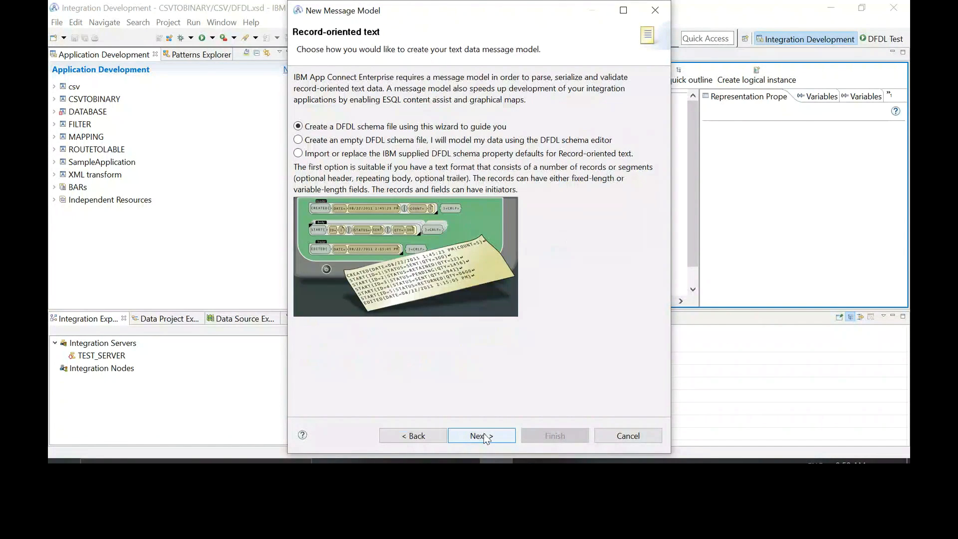
click(482, 435)
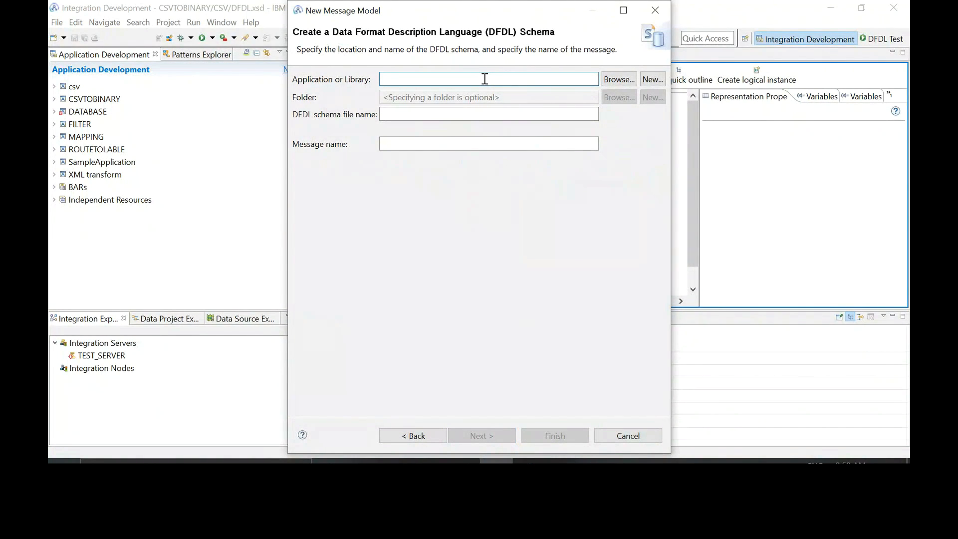
click(649, 79)
click(468, 239)
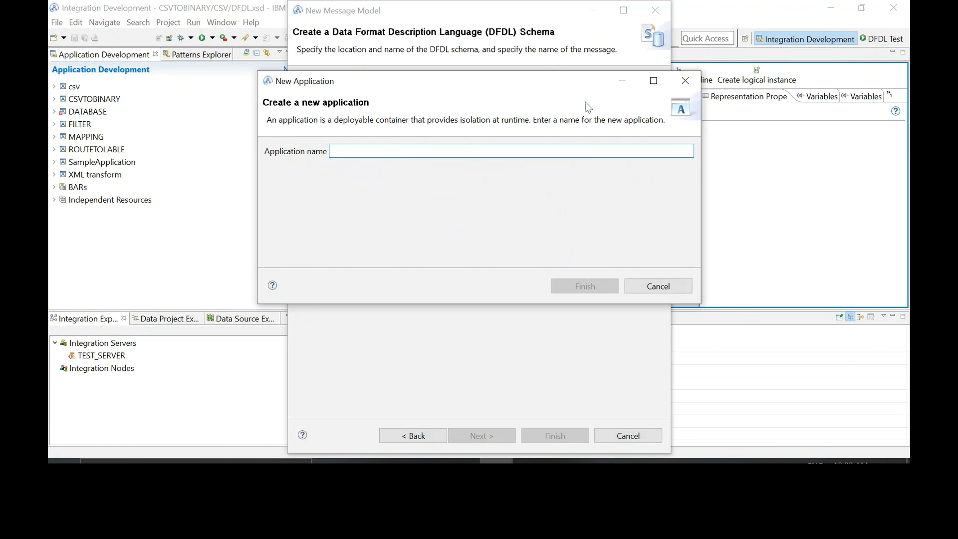
click(685, 80)
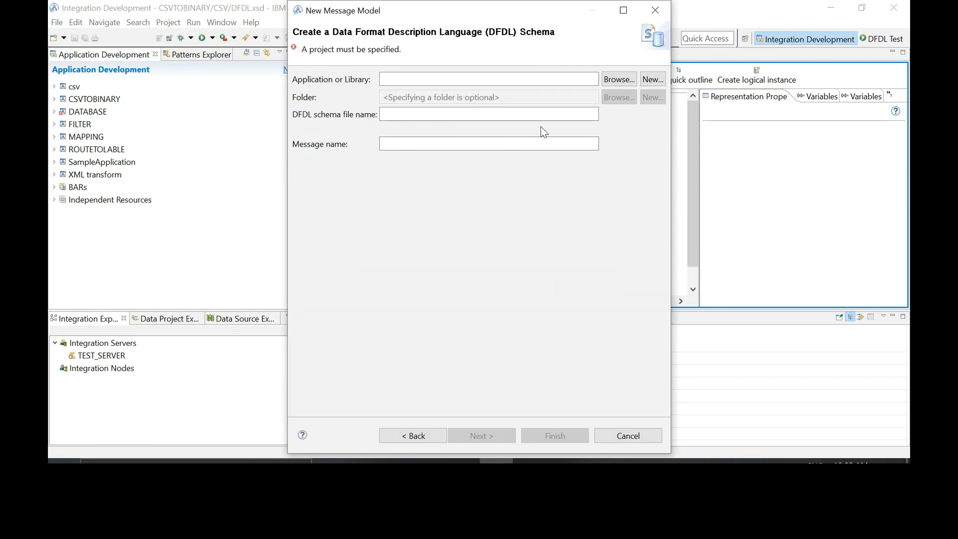
click(563, 116)
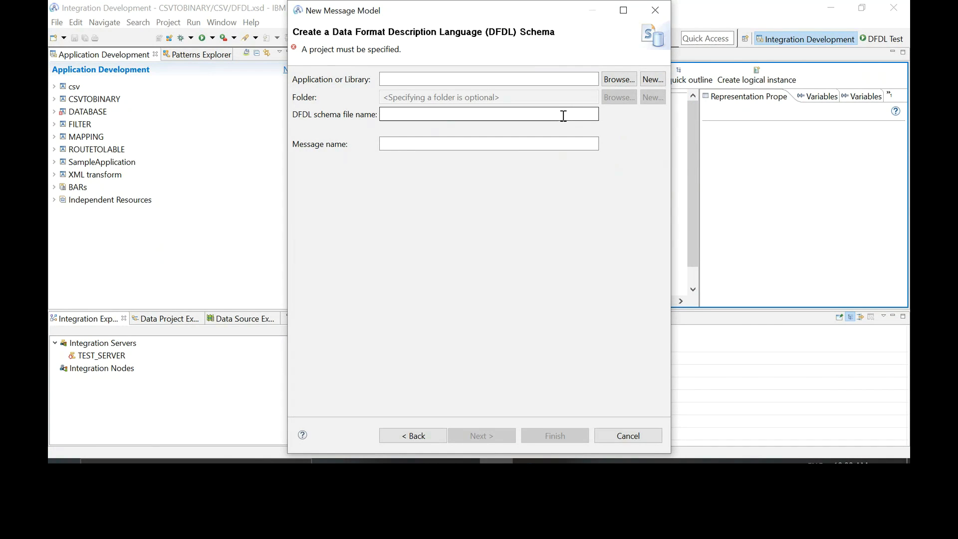
Step: Choose CSVTOBINARY as the schema's application and create a new folder named BINARY in it
click(618, 80)
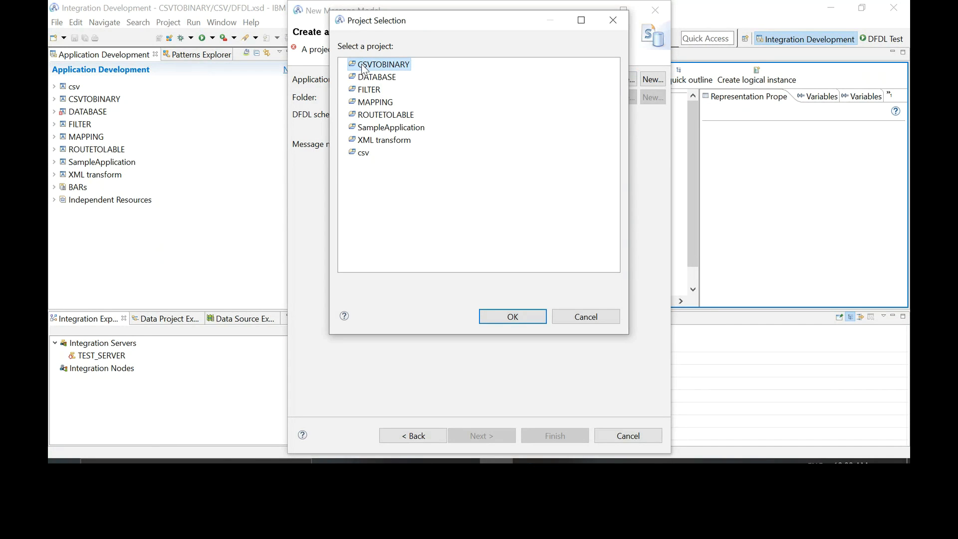
click(516, 316)
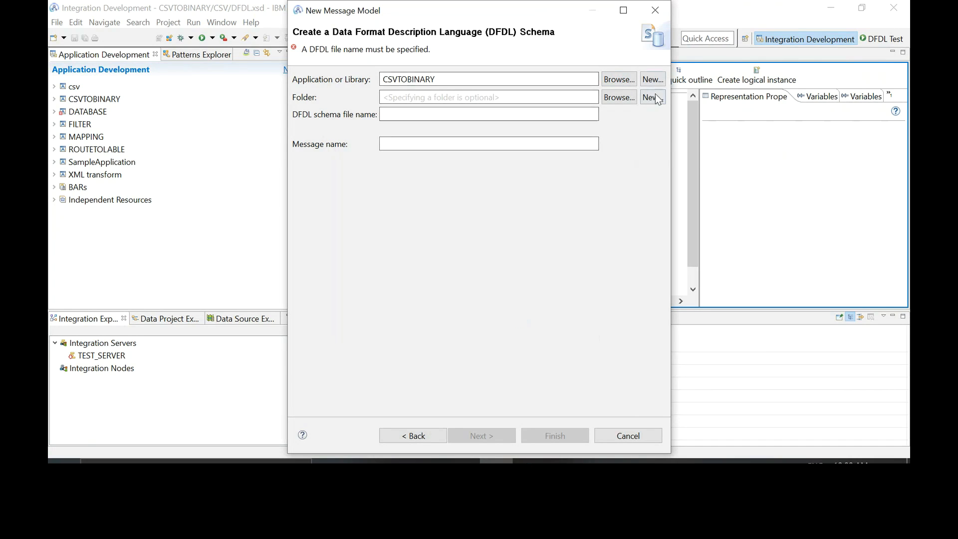
click(653, 100)
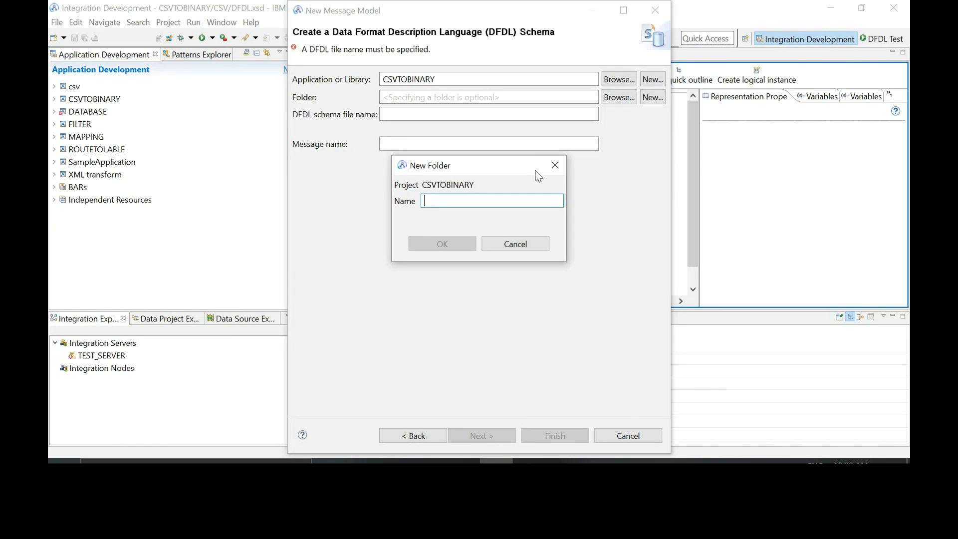
text(bi)
key(BackSpace)
key(BackSpace)
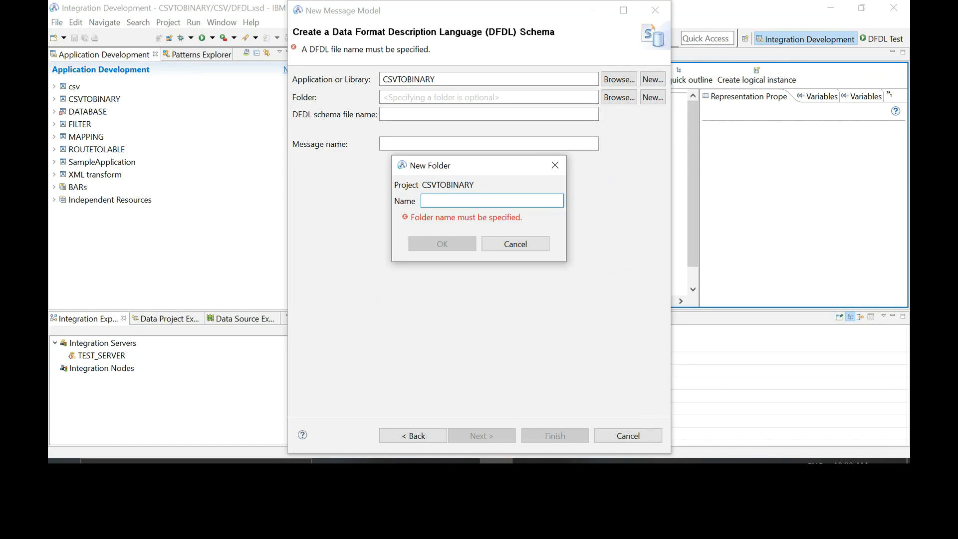
text(BINARY)
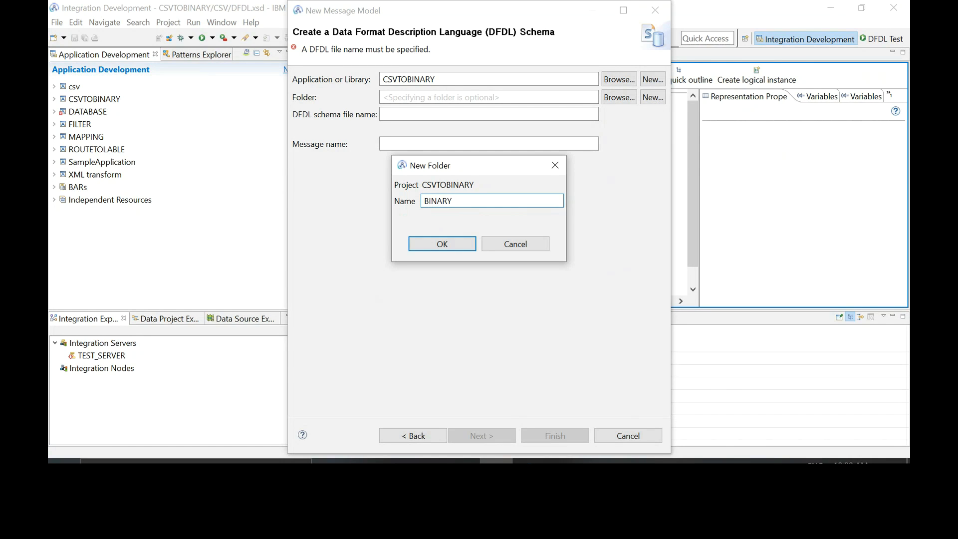
click(443, 245)
Step: Name the DFDL schema file and message BINARY1 and proceed to the record and field settings
click(396, 115)
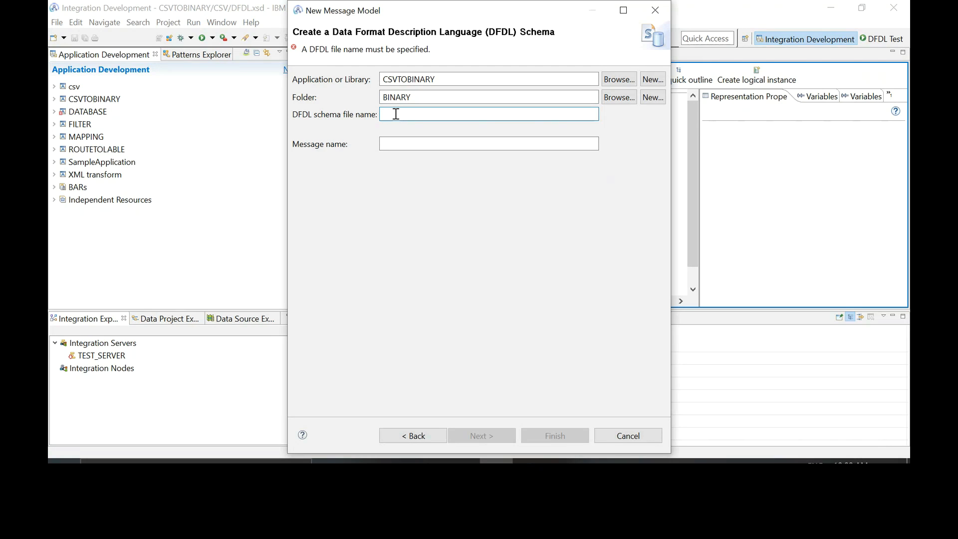
text(BO)
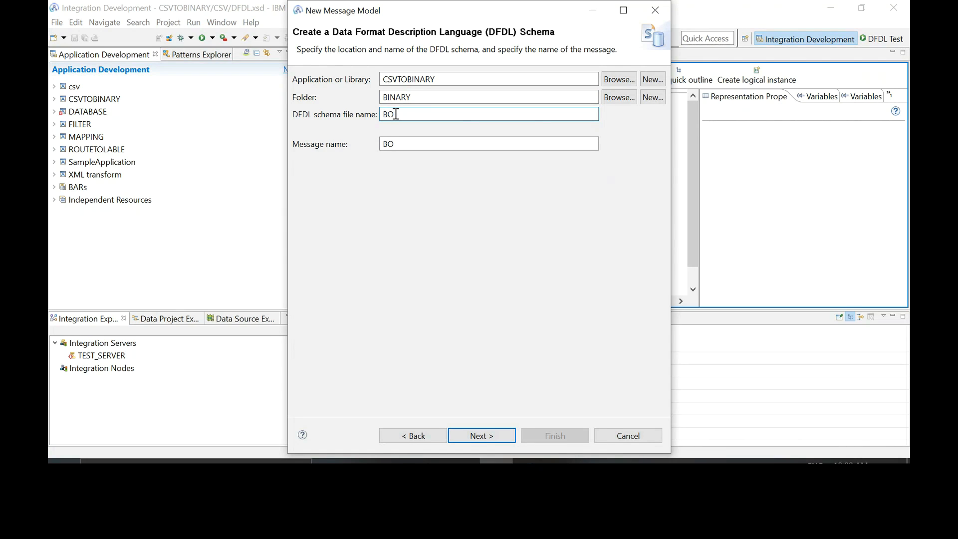
key(BackSpace)
text(INARY1)
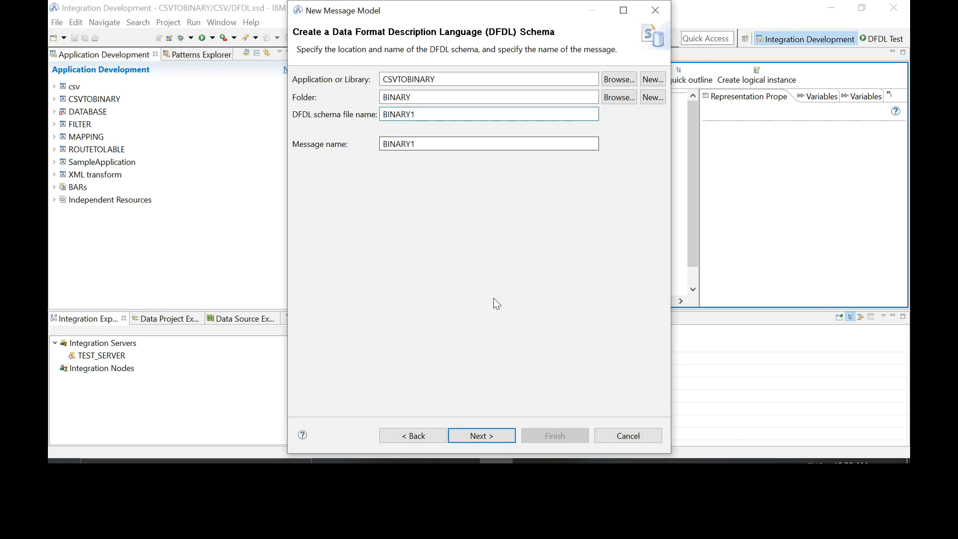
click(482, 437)
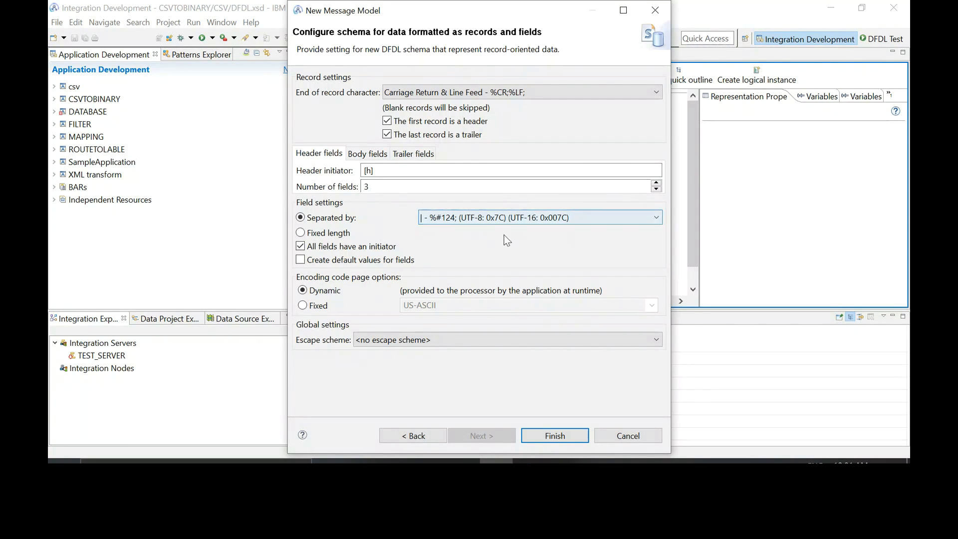
Step: Check the available field separators, then set the record fields to fixed length
click(656, 218)
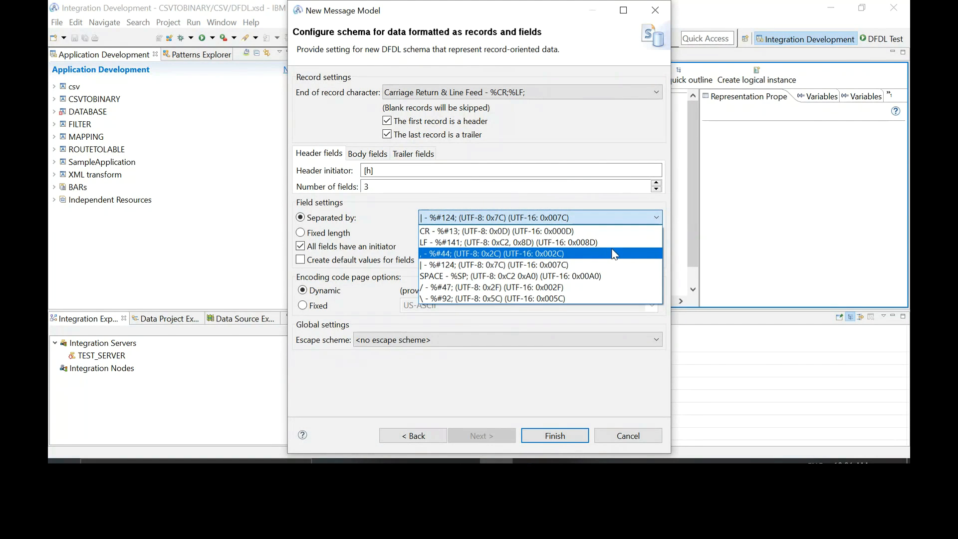
click(614, 217)
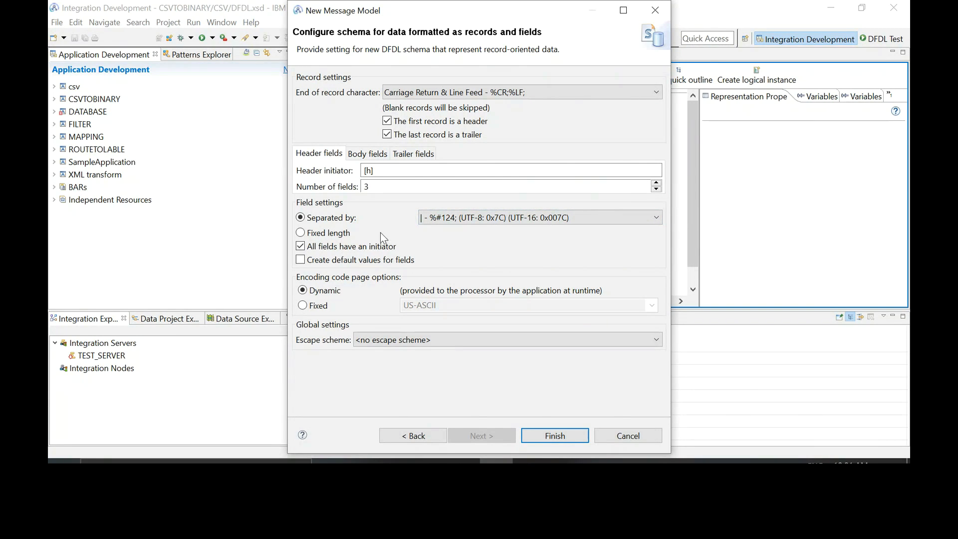
click(300, 234)
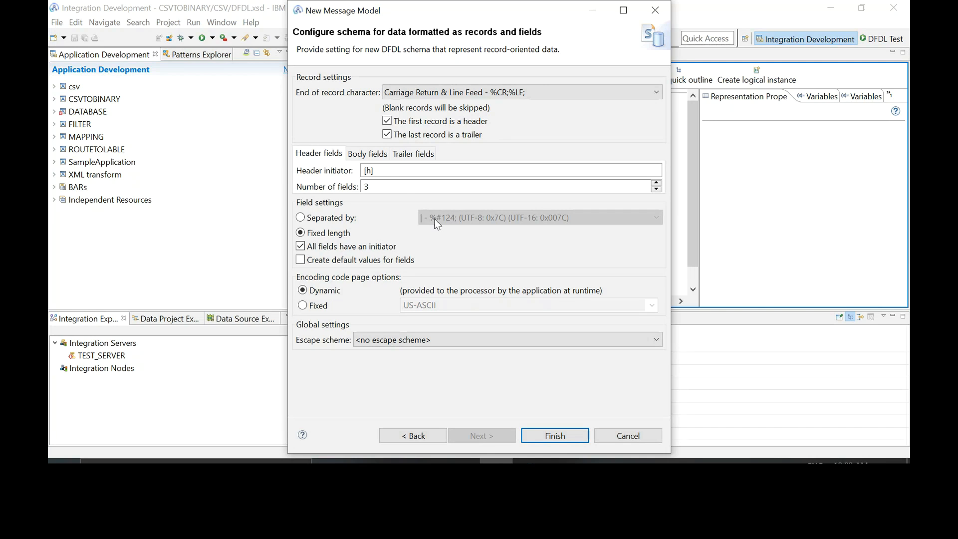
Step: Review the body, trailer and header field settings and finish creating the BINARY1 schema
click(373, 158)
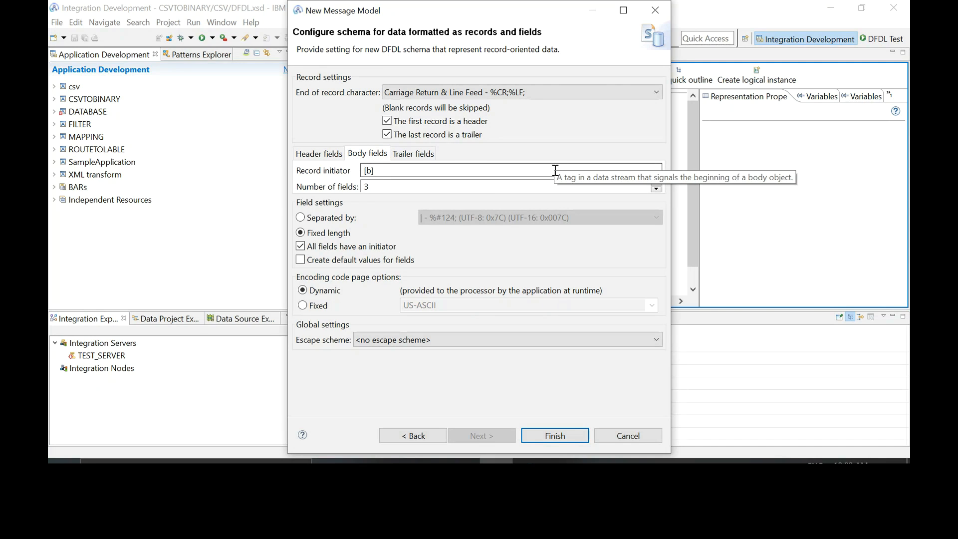
click(405, 155)
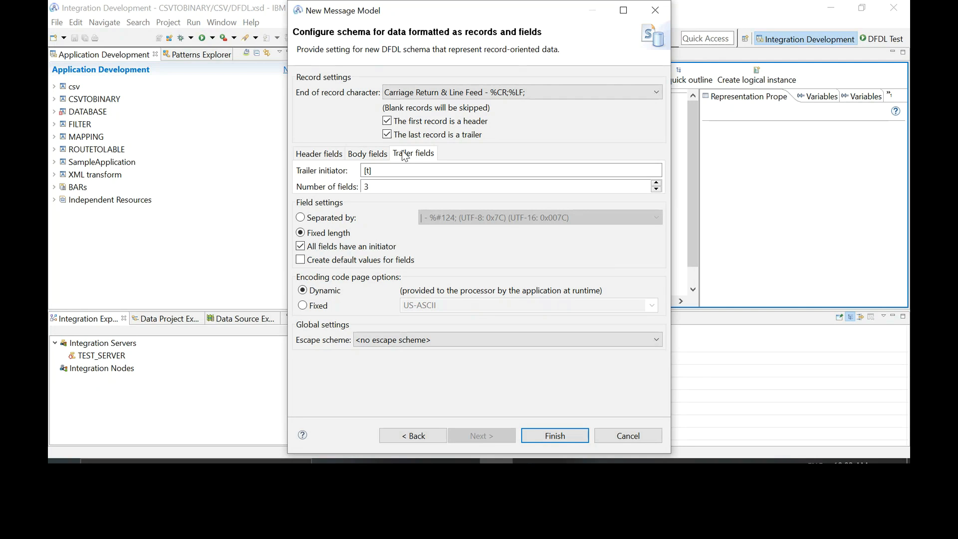
click(318, 156)
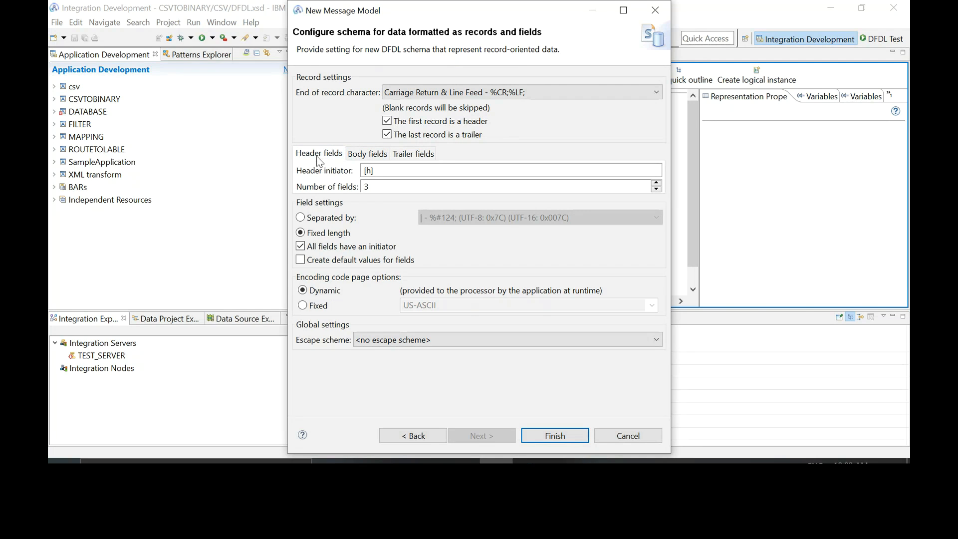
click(555, 437)
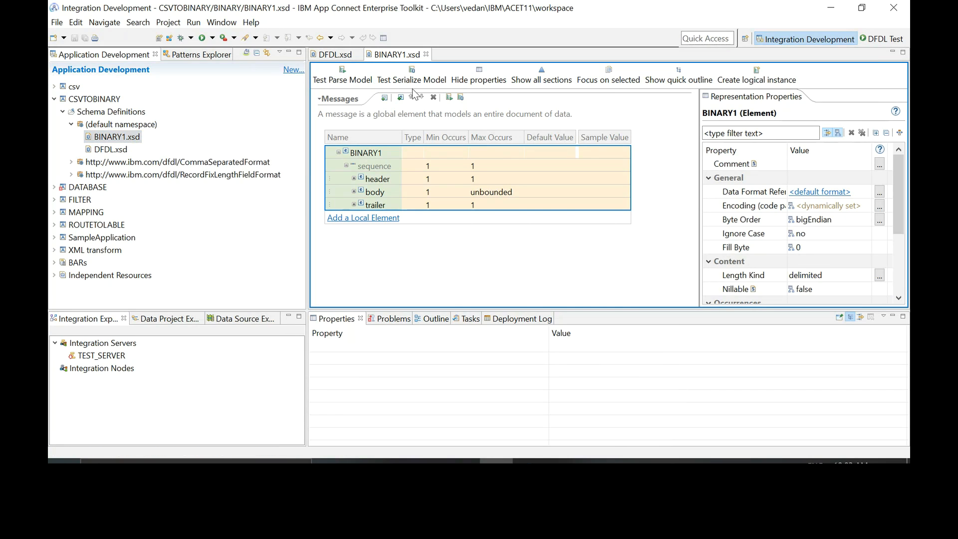
Step: Expand the header, body and trailer elements of the BINARY1 message and examine their fields and sample values
click(349, 179)
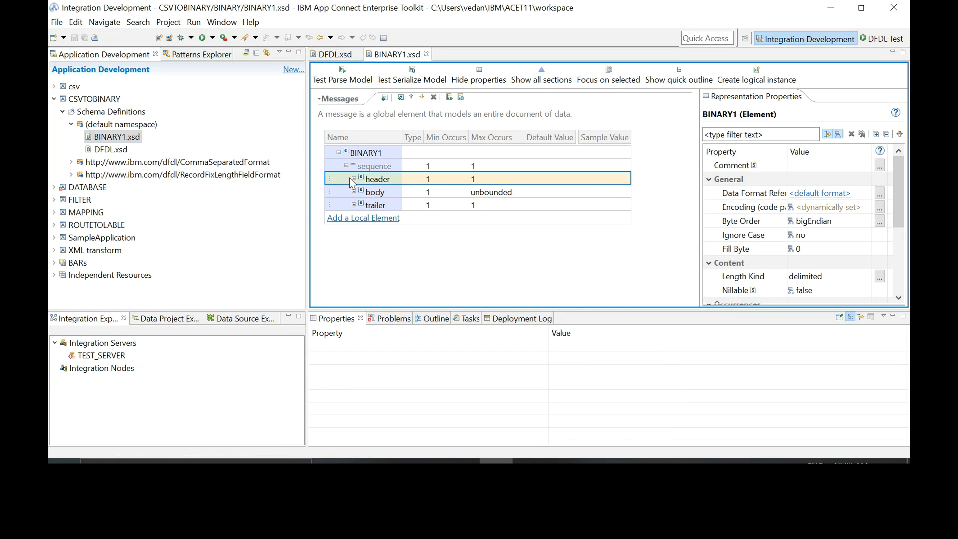
click(354, 178)
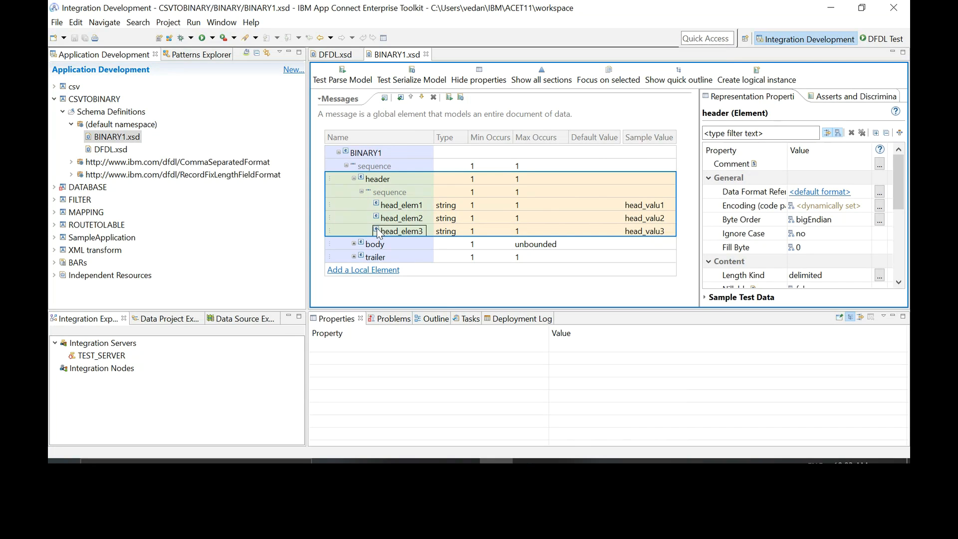
click(353, 244)
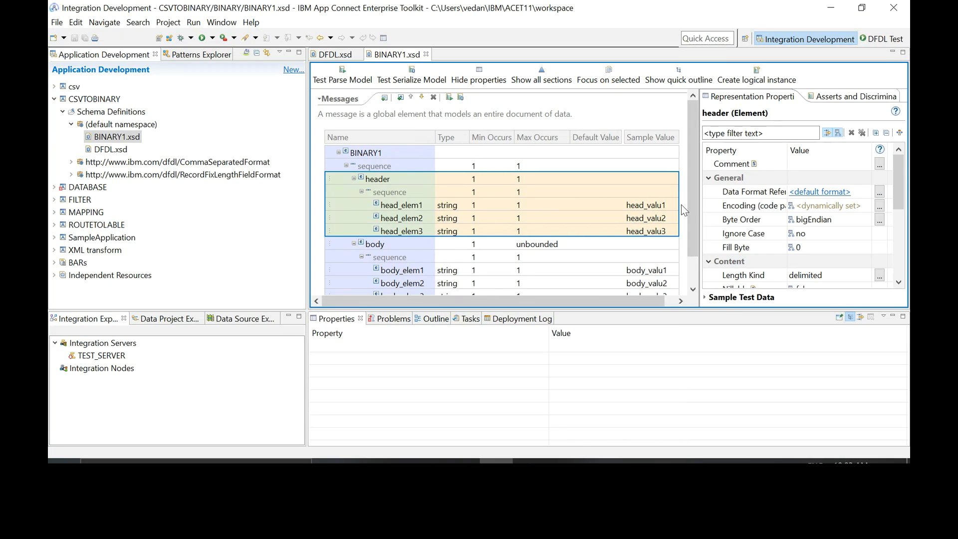
scroll(690, 206, down, 3)
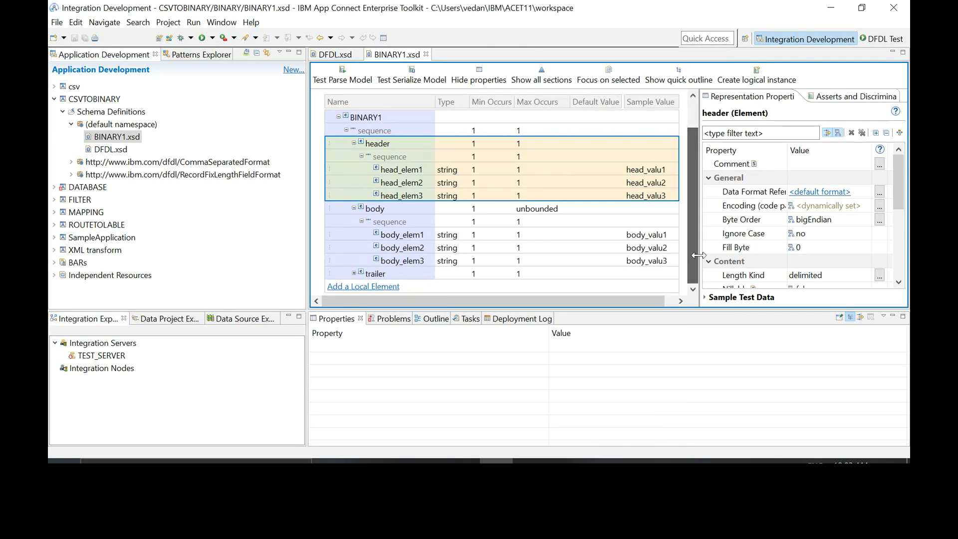
click(355, 273)
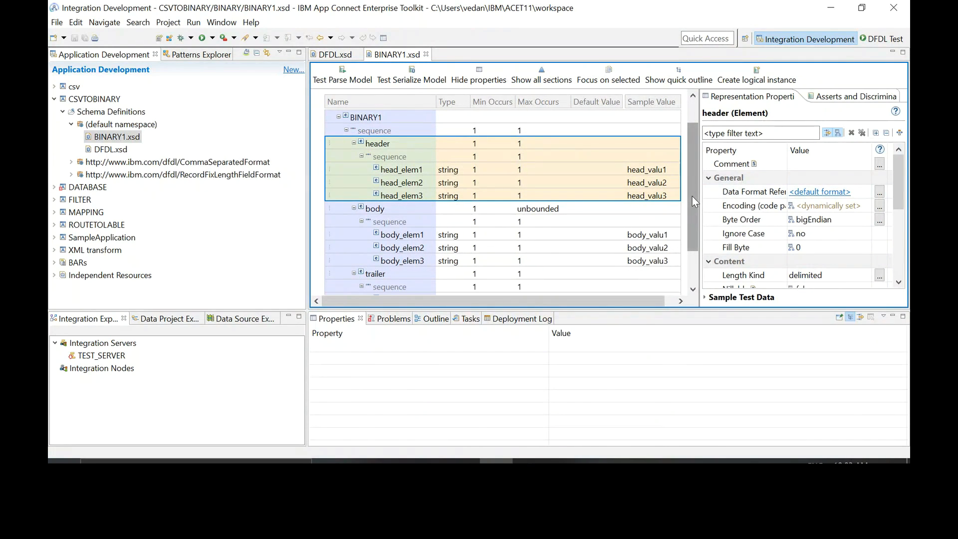
mouse_move(692, 198)
mouse_down()
mouse_move(700, 240)
mouse_move(695, 195)
mouse_up()
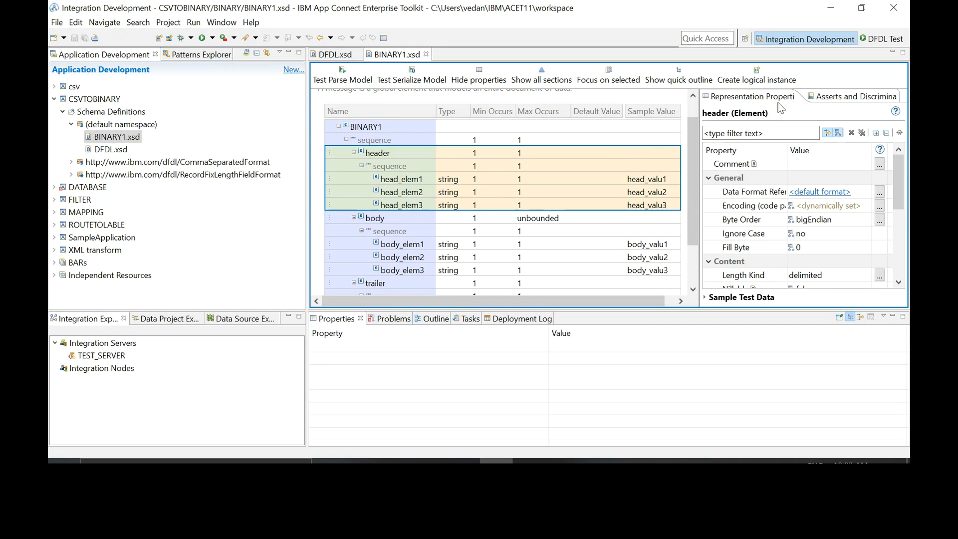
Step: Create a logical instance for the BINARY1 element and open the DFDL Test perspective
click(762, 82)
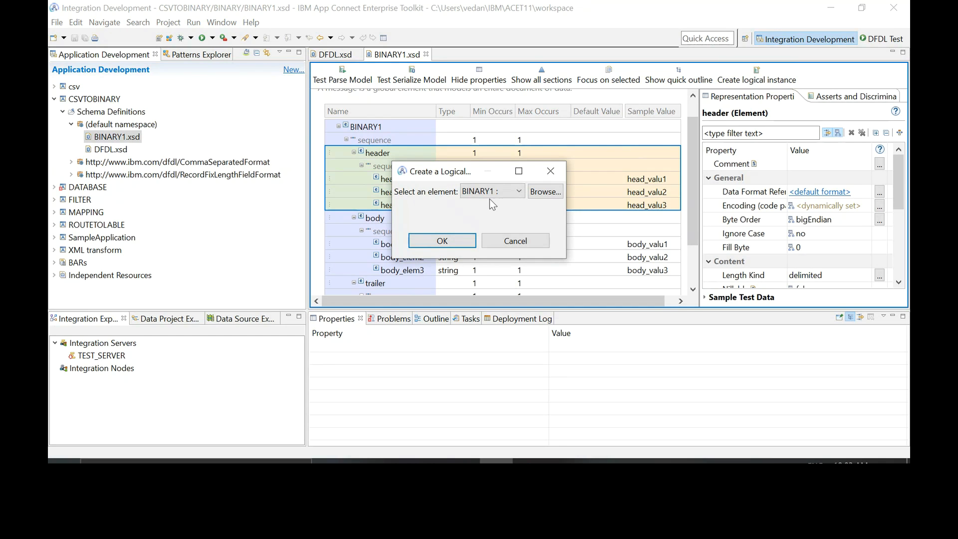
click(447, 240)
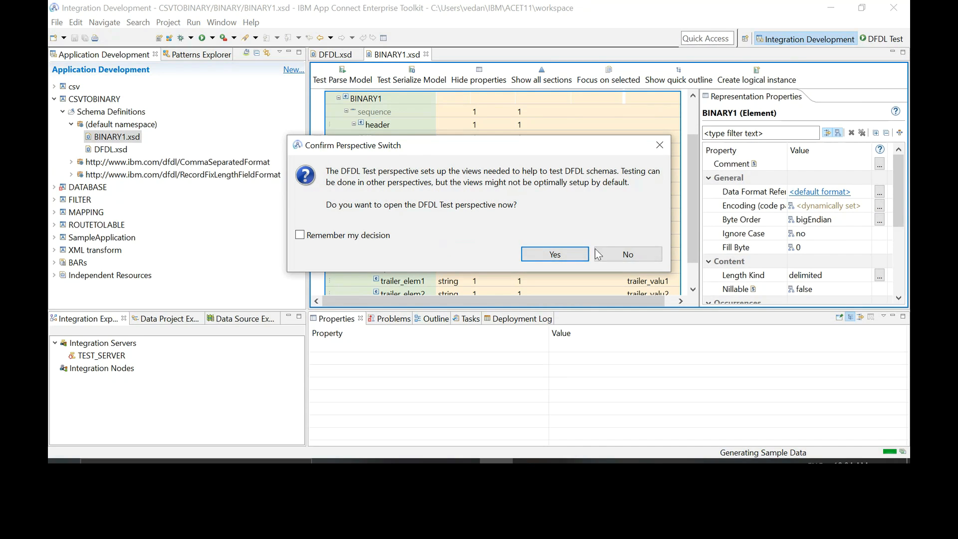
click(564, 255)
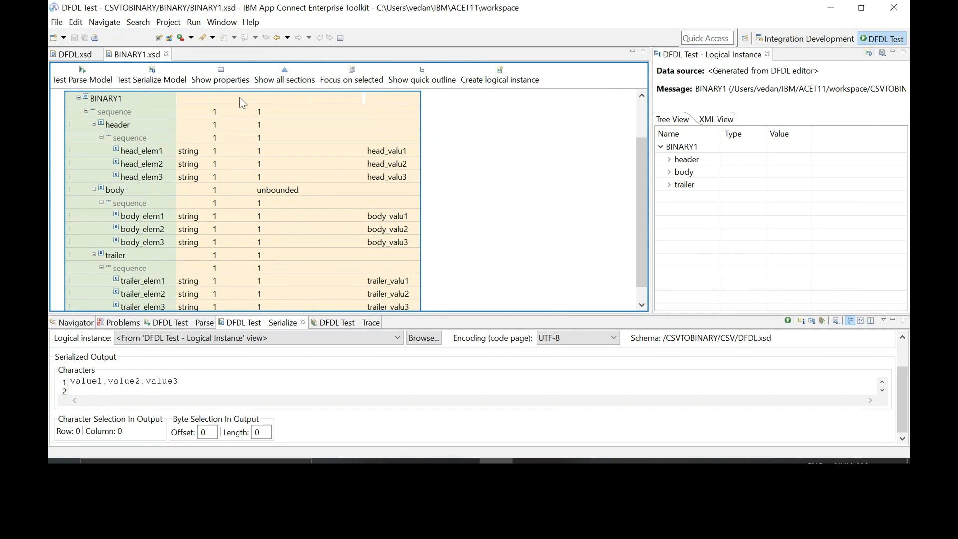
Step: Run a serialize test of the BINARY1 model using the content from 'DFDL Test - Logical Instance'
click(170, 82)
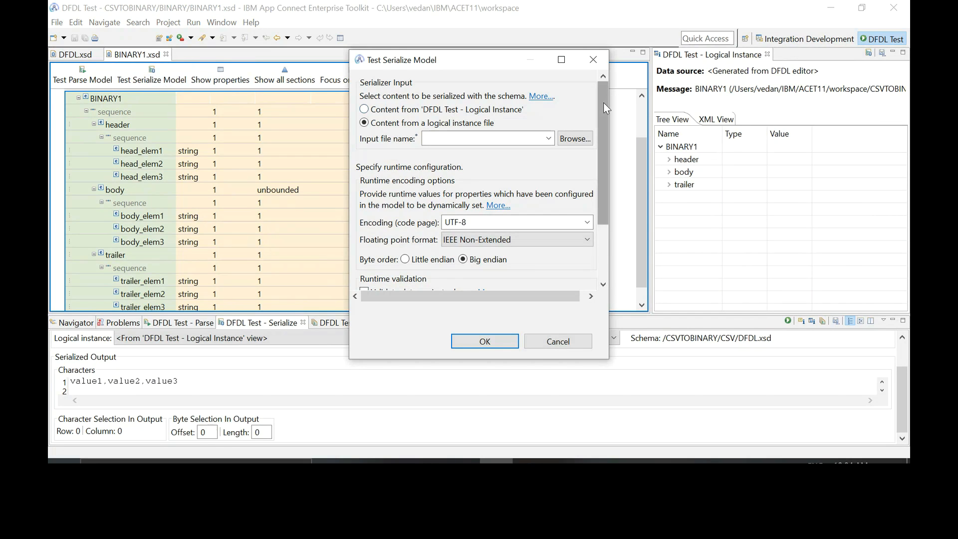
mouse_move(604, 104)
mouse_down()
mouse_move(604, 116)
mouse_move(600, 89)
mouse_up()
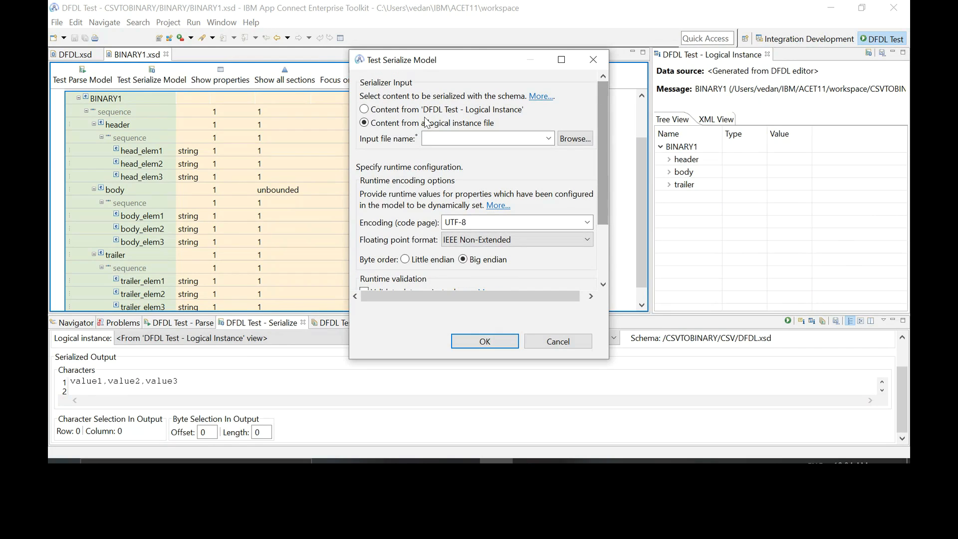
click(364, 110)
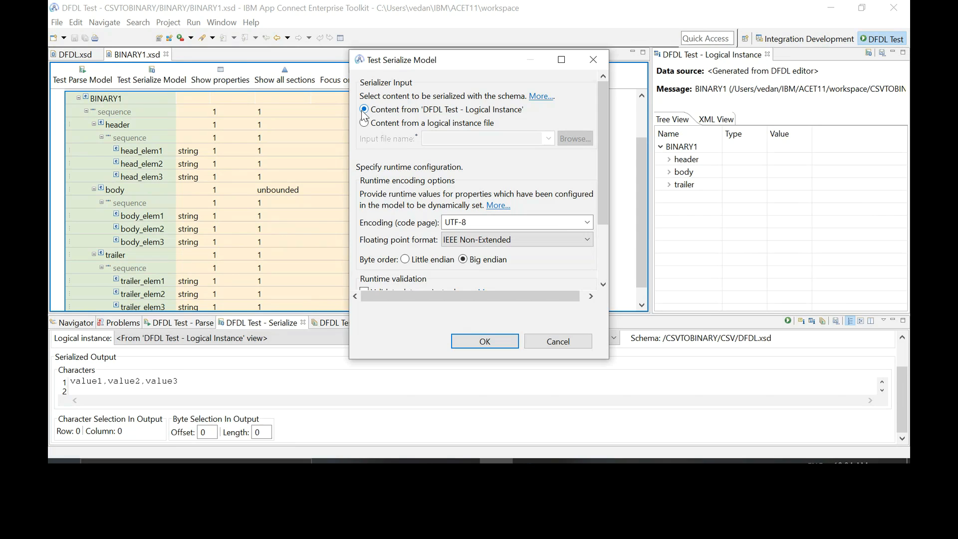
key(Return)
click(904, 273)
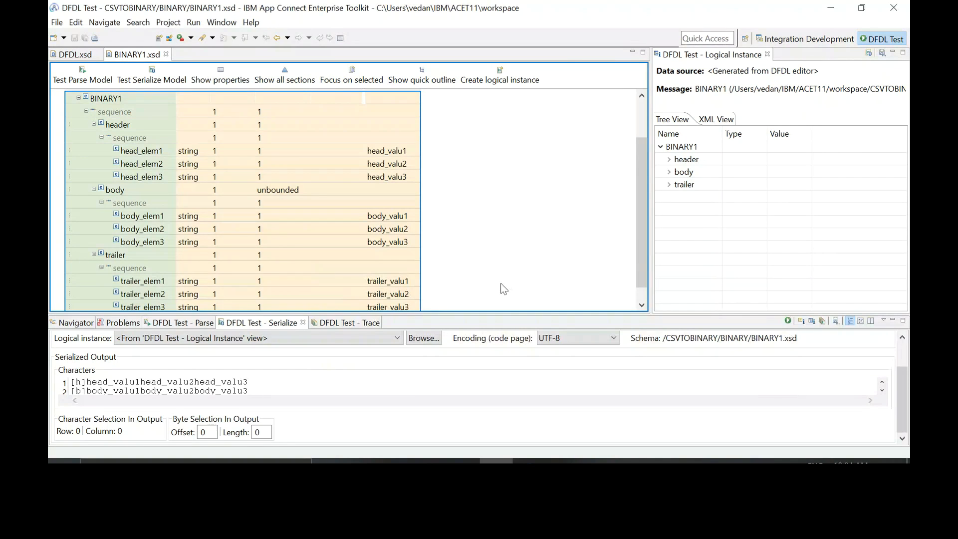
Step: Examine the header, body and trailer records in the serialized output
click(882, 390)
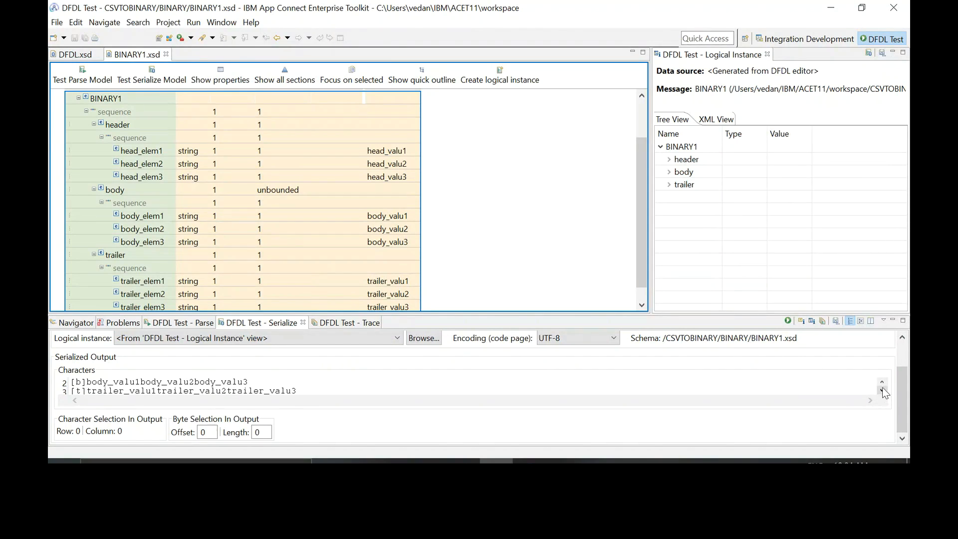
click(882, 384)
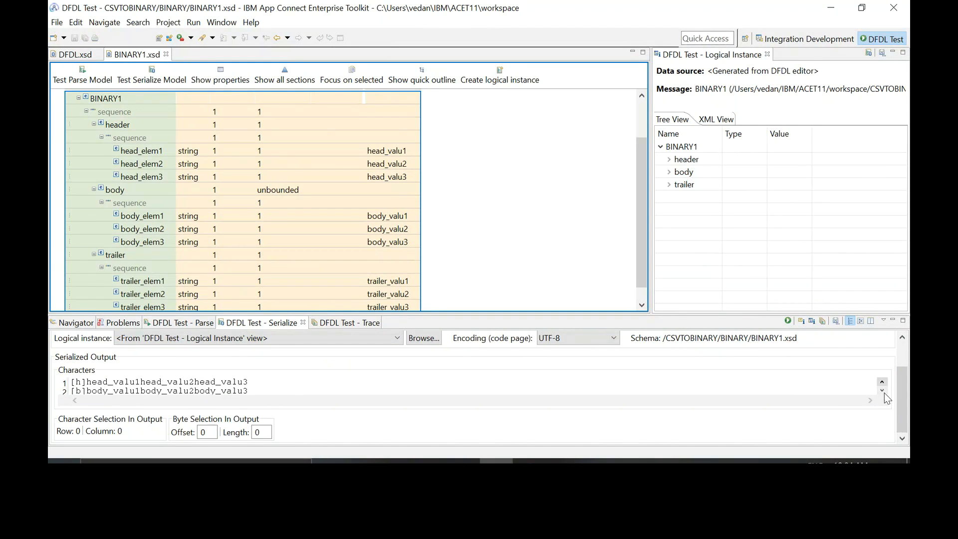
click(883, 389)
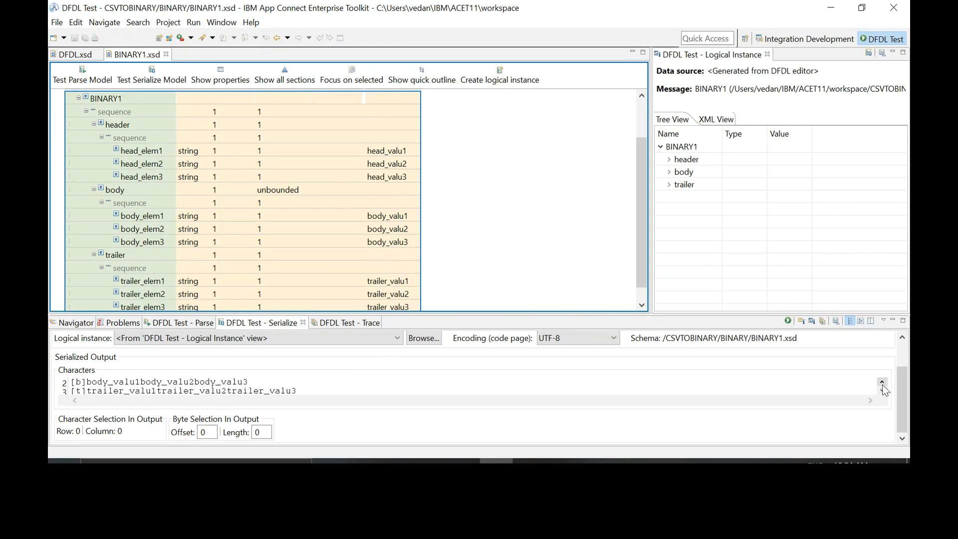
click(882, 382)
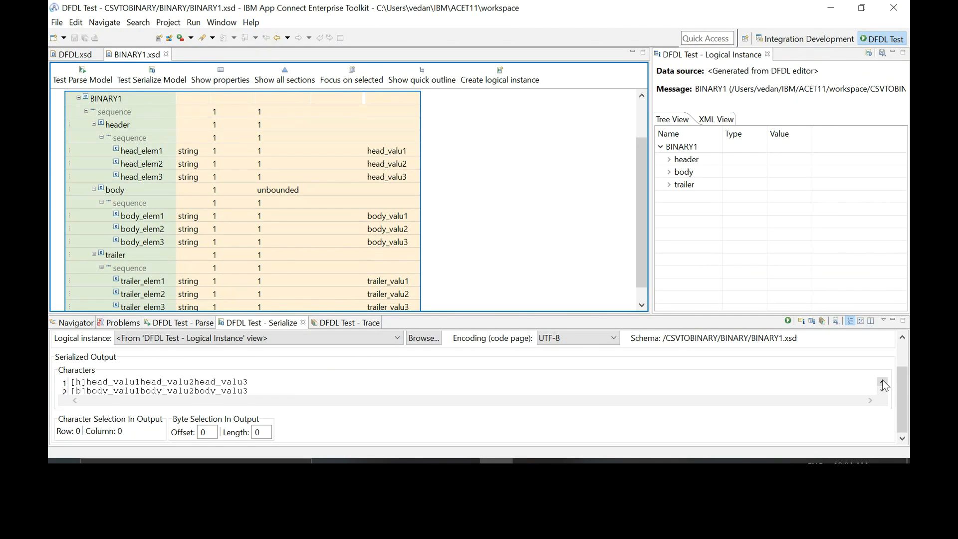
click(883, 390)
click(882, 391)
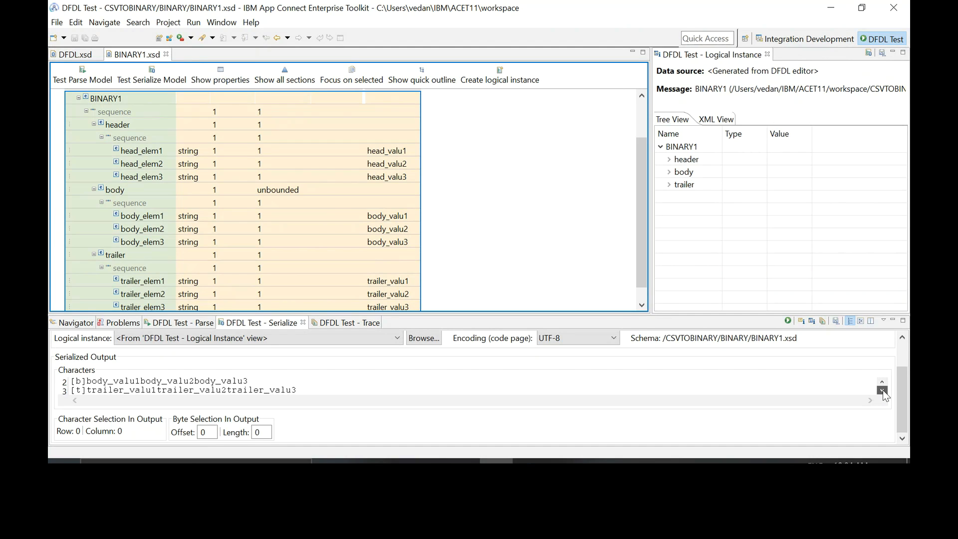
click(882, 382)
click(882, 383)
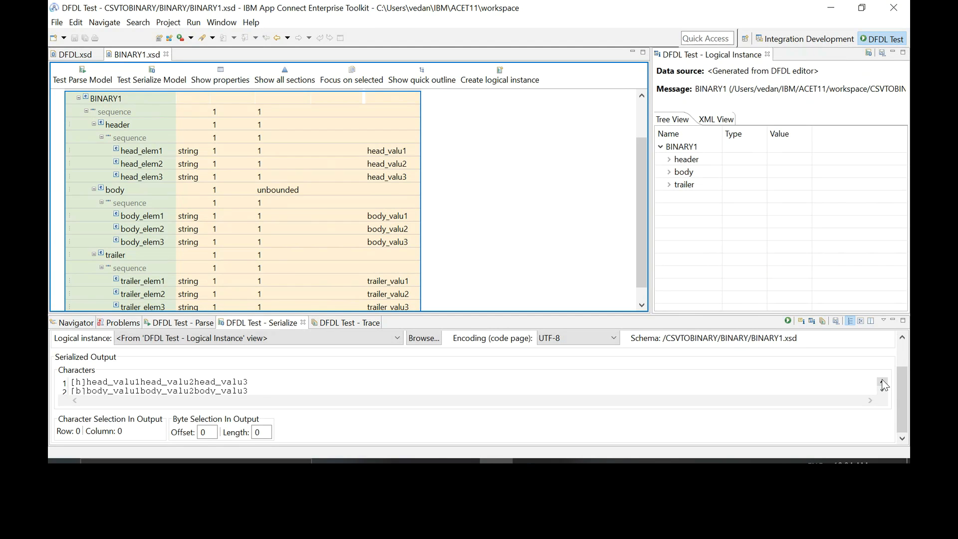
Step: Return to the Integration Development perspective and create a message flow named CONVERSTION in the CSVTOBINARY application
click(819, 39)
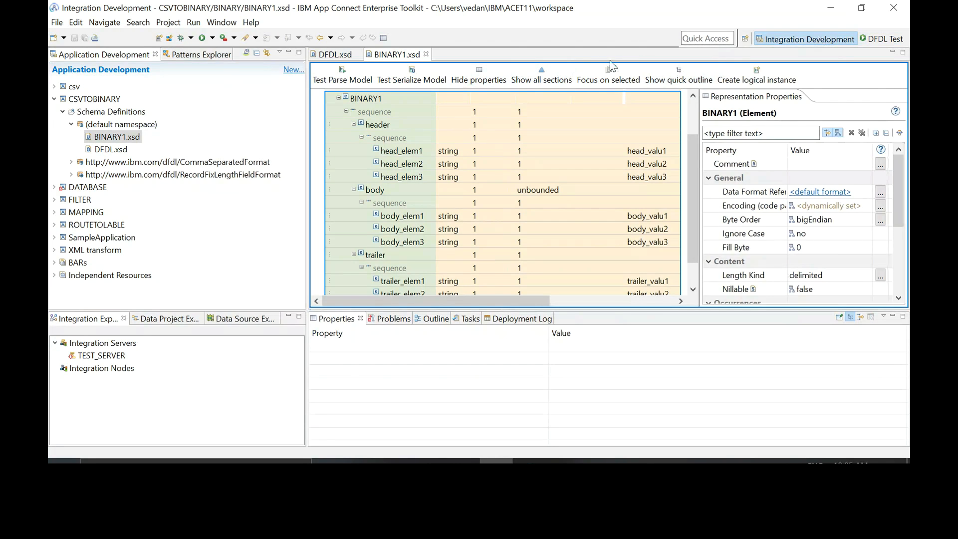
right_click(114, 102)
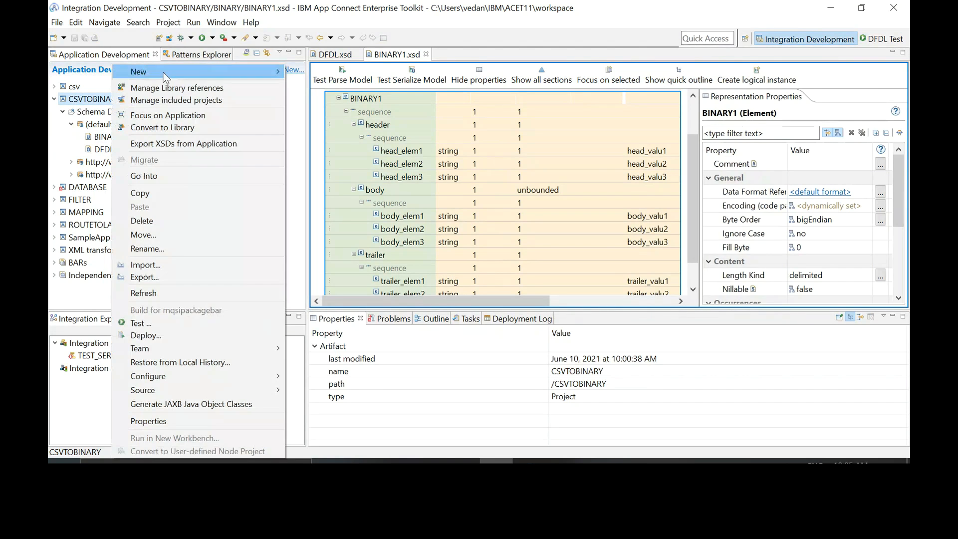
mouse_move(174, 75)
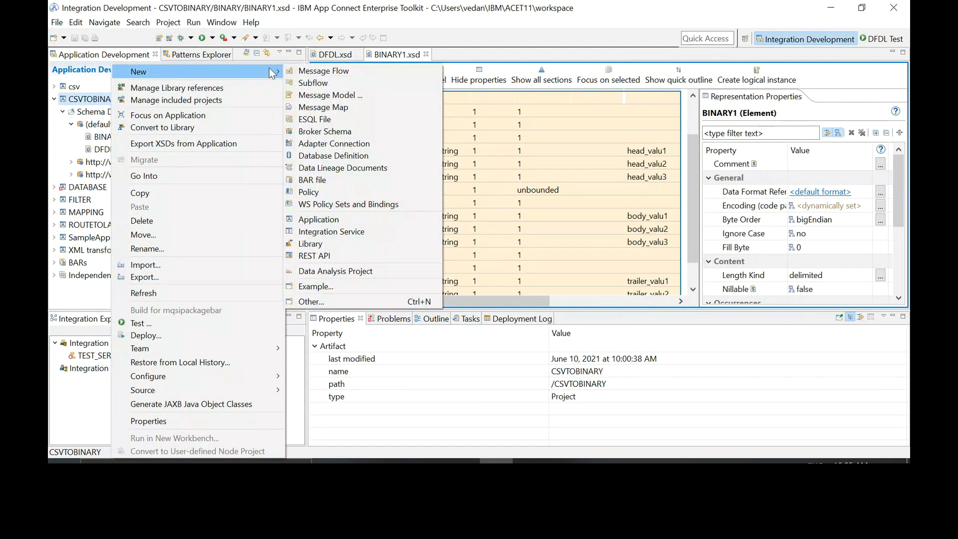
click(314, 71)
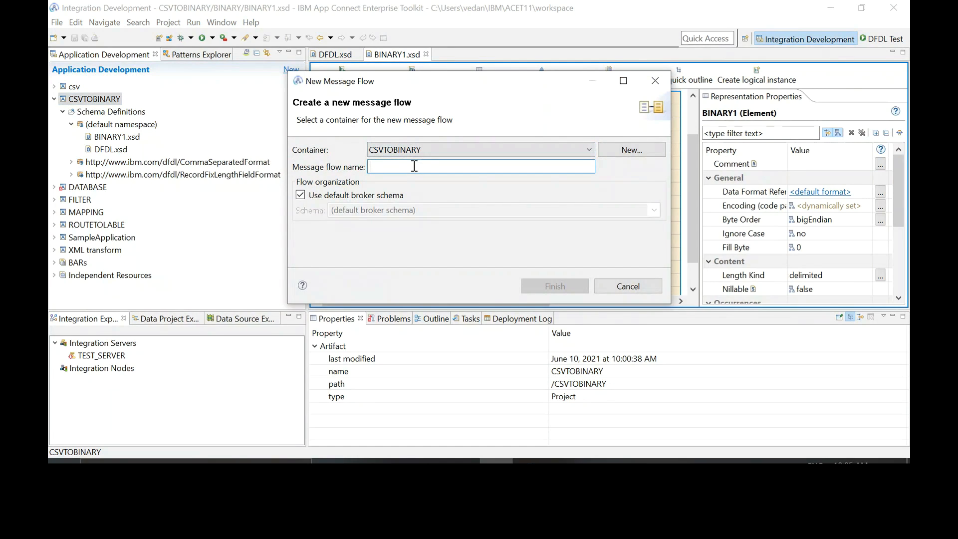
text(CON)
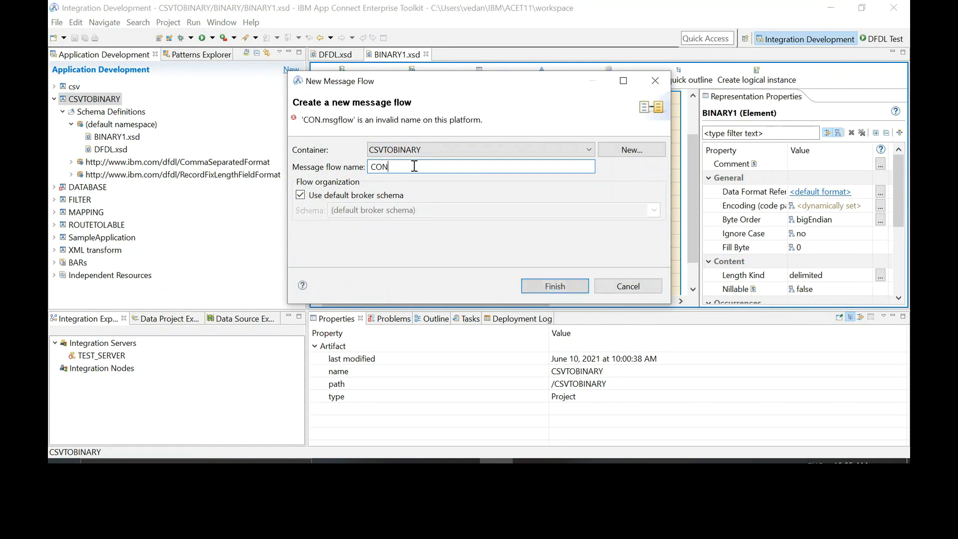
text(VERSTION)
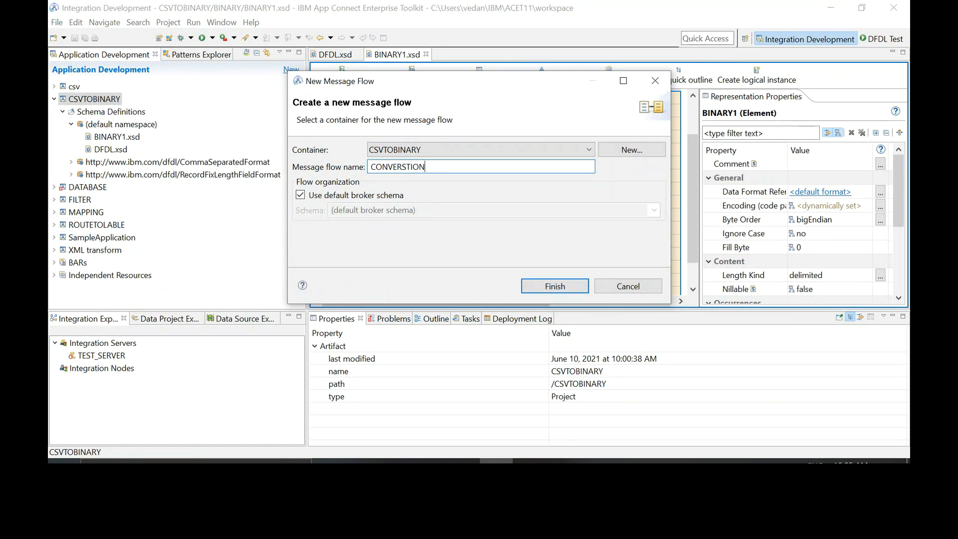
click(549, 285)
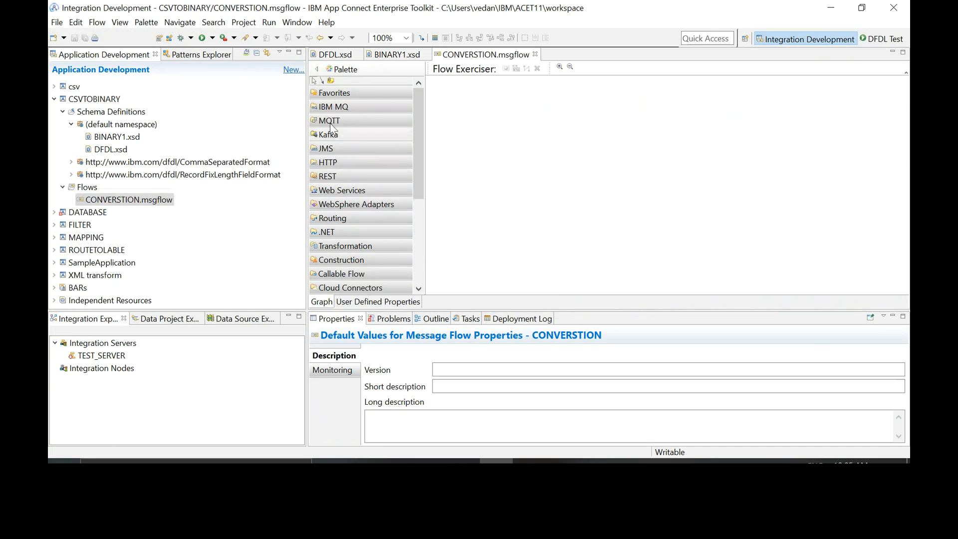
Step: Add an MQ Input node to the CONVERSTION message flow
click(329, 106)
click(334, 121)
click(505, 159)
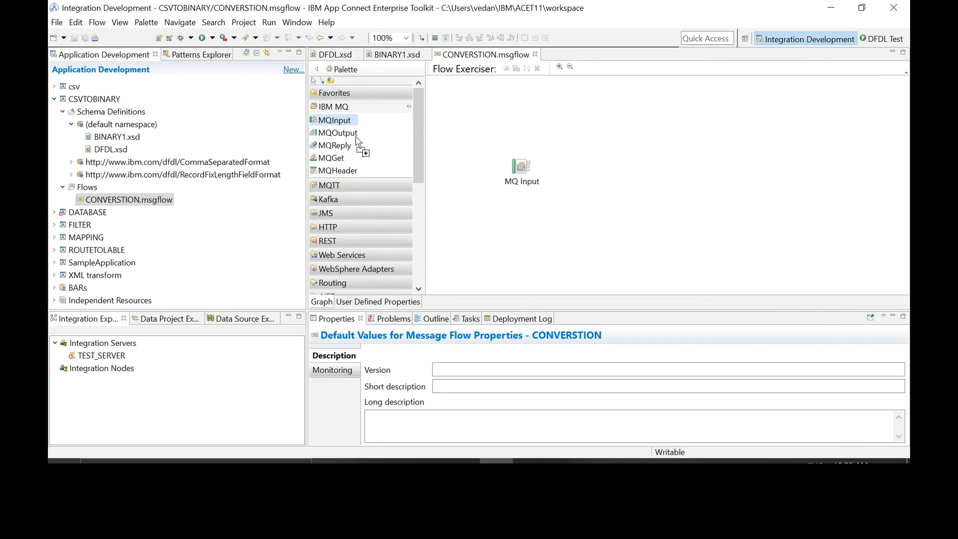
Step: Add an MQ Output node and a Compute node to the CONVERSTION message flow, placing the Compute node between the MQ nodes
click(342, 133)
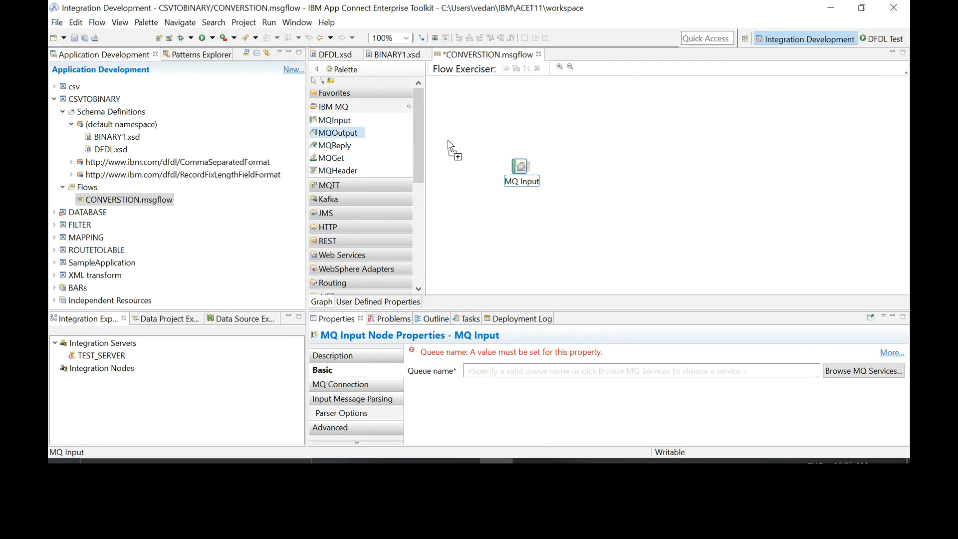
click(695, 163)
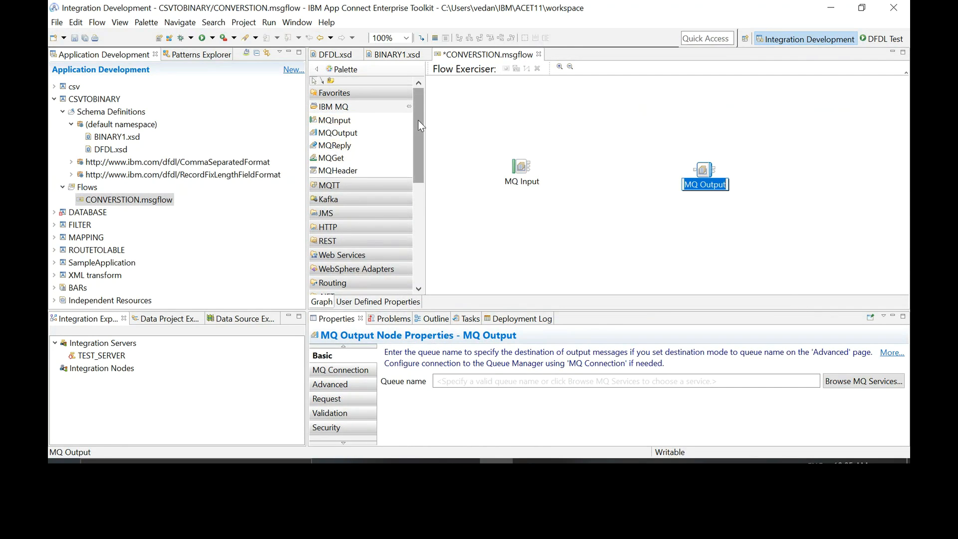
click(364, 107)
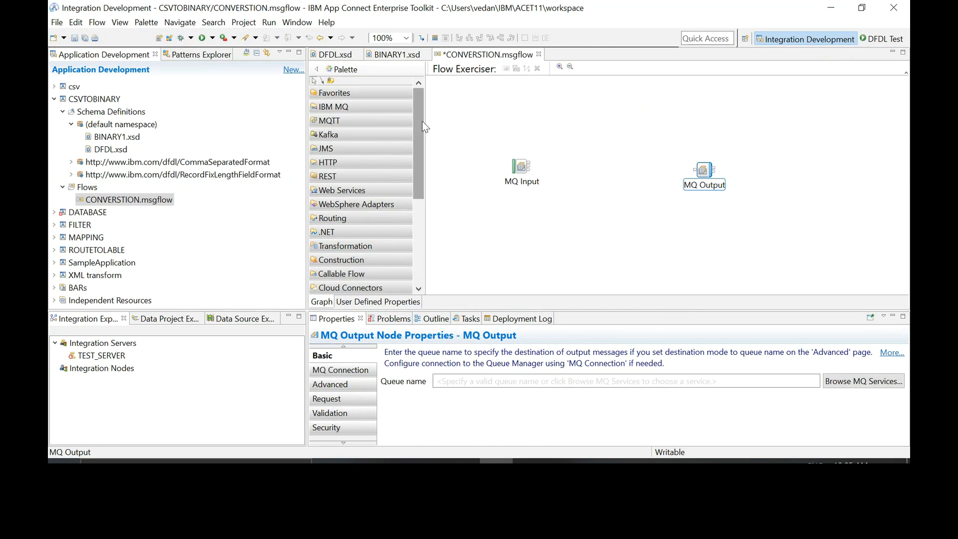
click(376, 247)
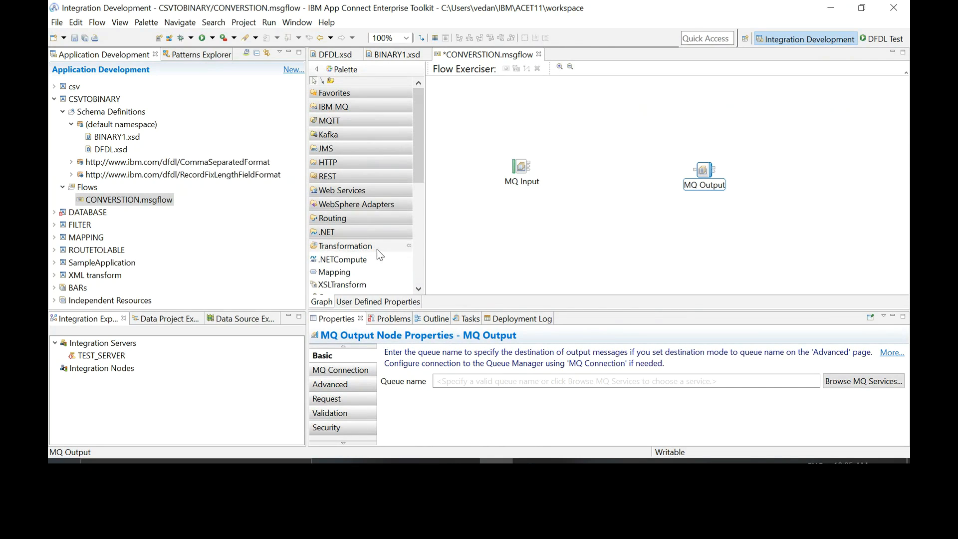
drag(415, 162, 418, 208)
click(345, 197)
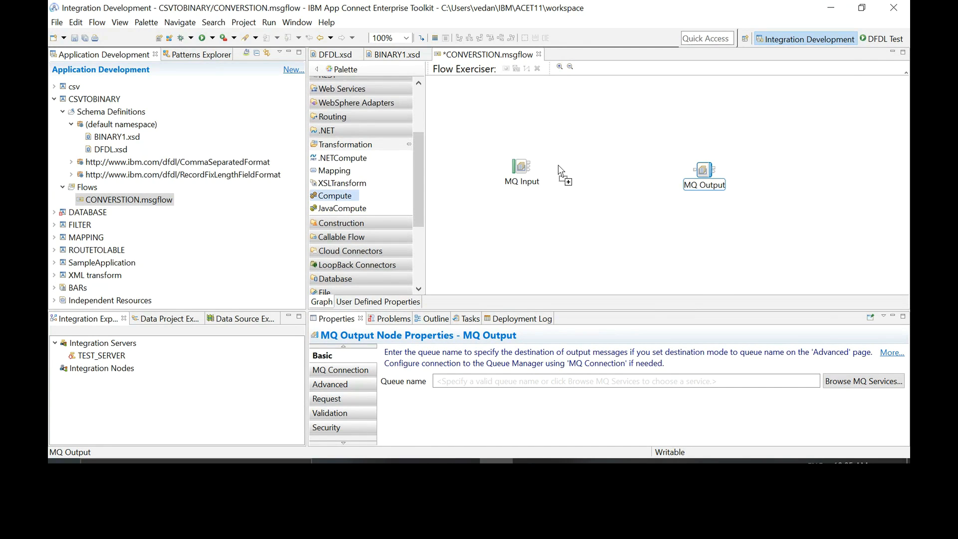
click(606, 160)
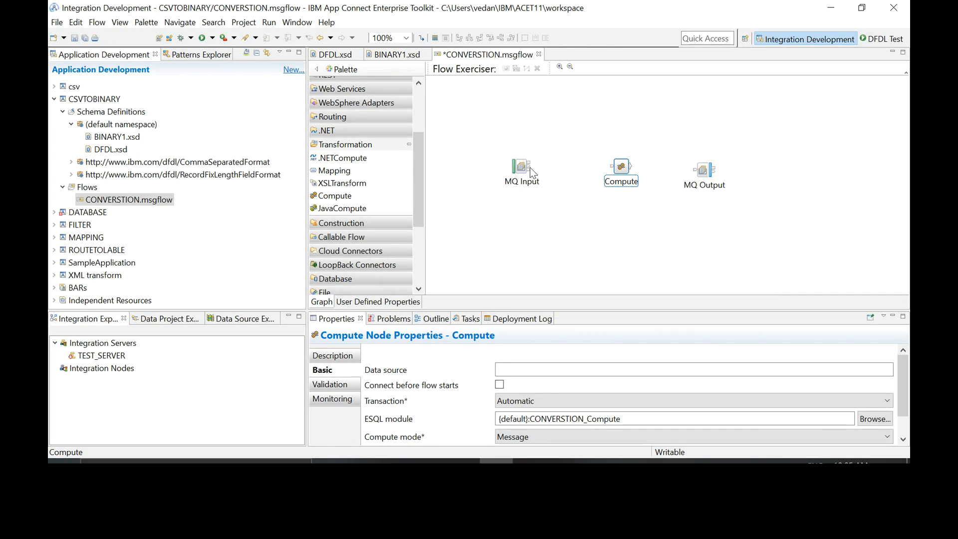
Step: Wire the MQ Input node to the Compute node, and the Compute node's Out terminal to the MQ Output node
drag(532, 172, 620, 172)
click(633, 168)
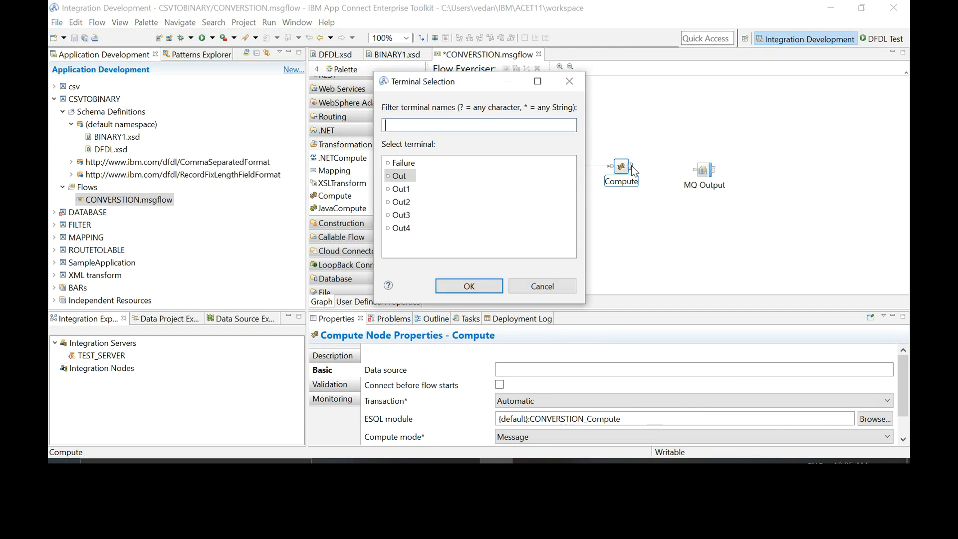
click(490, 285)
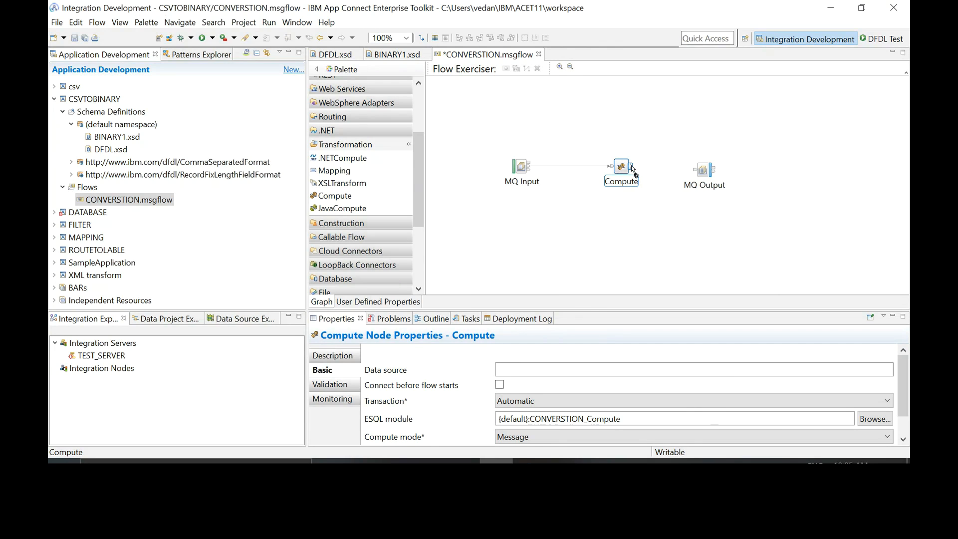
click(697, 169)
Step: Set the MQ Input node's queue name to CSV.IN
click(520, 177)
click(531, 371)
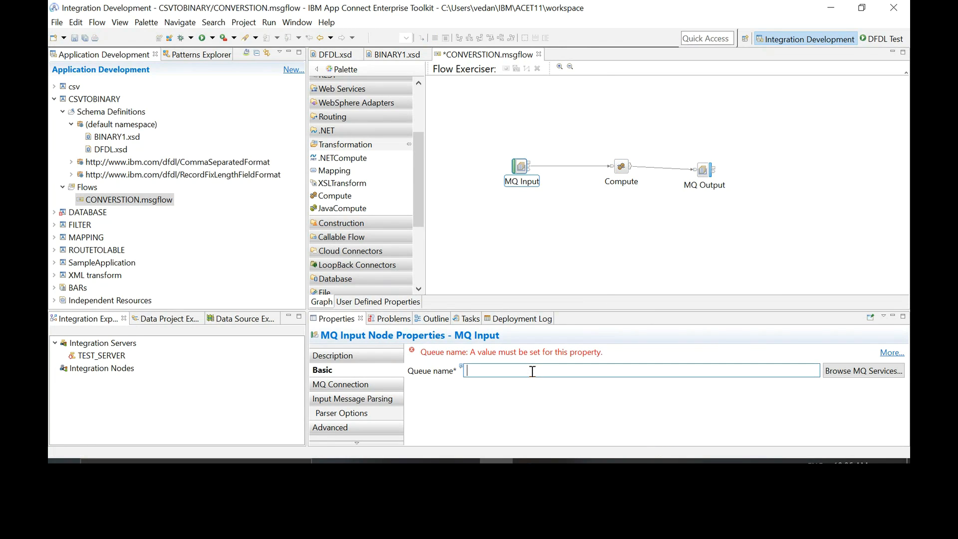
text(INPU)
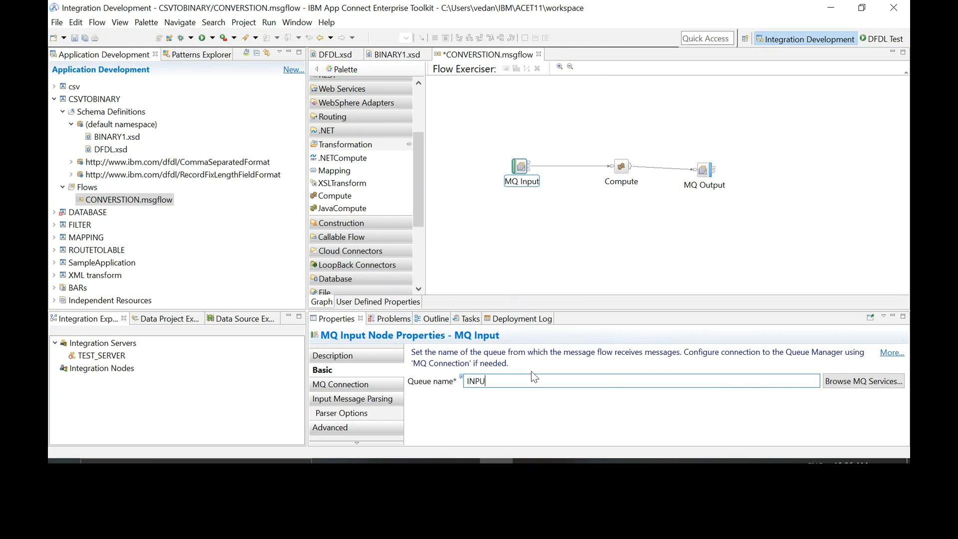
key(BackSpace)
key(BackSpace)
key(BackSpace)
key(BackSpace)
text(CSV.IN)
Step: Set the MQ Output node's queue name to BINARY.OUT and its destination queue manager name to LONDON
click(703, 172)
click(704, 175)
click(464, 384)
text(BINARY.OUT)
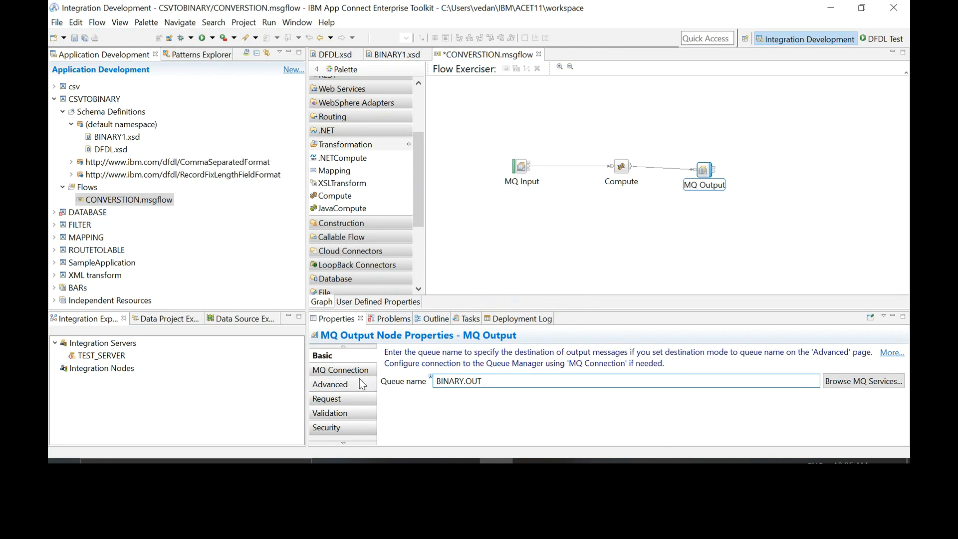
click(352, 370)
click(528, 388)
text(LONDON)
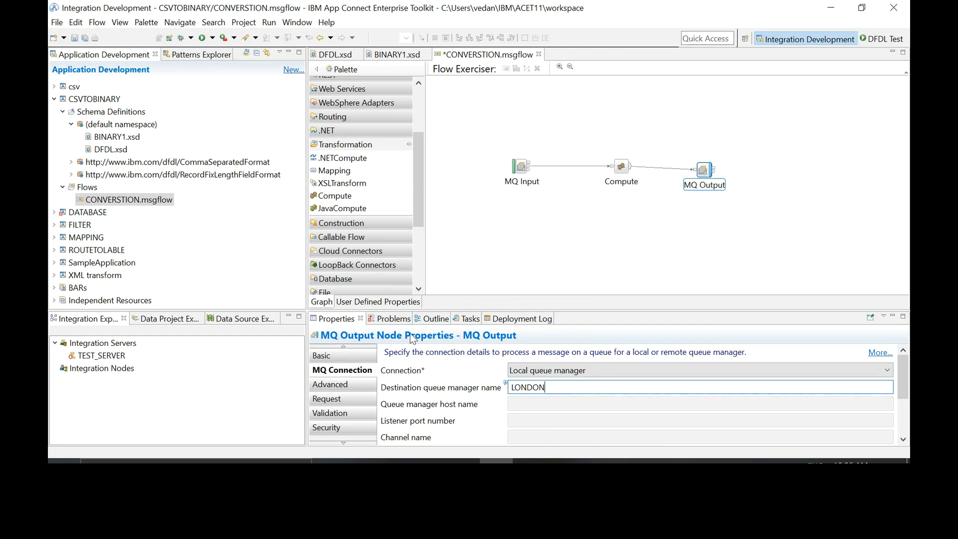
Step: Set the MQ Input node's destination queue manager name to LONDON
click(519, 172)
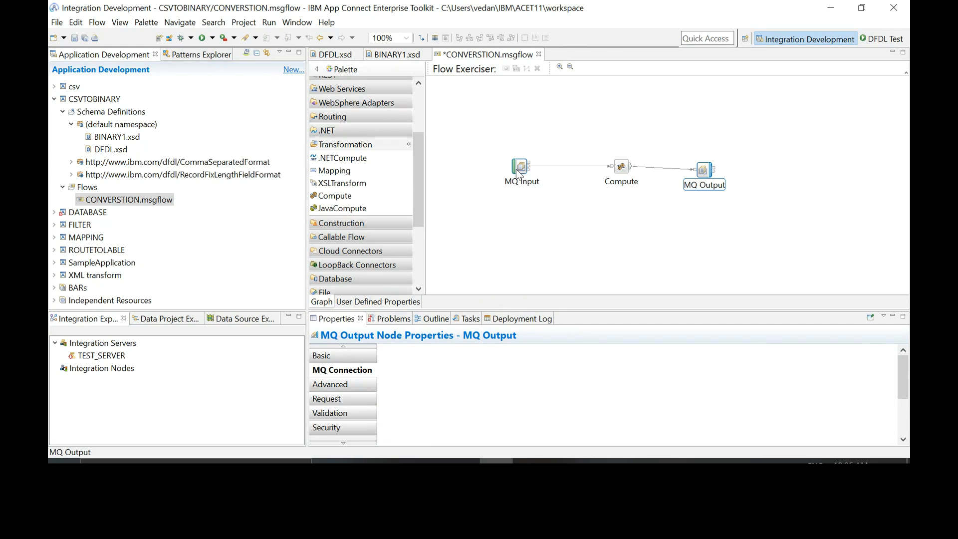
click(565, 388)
text(NDON)
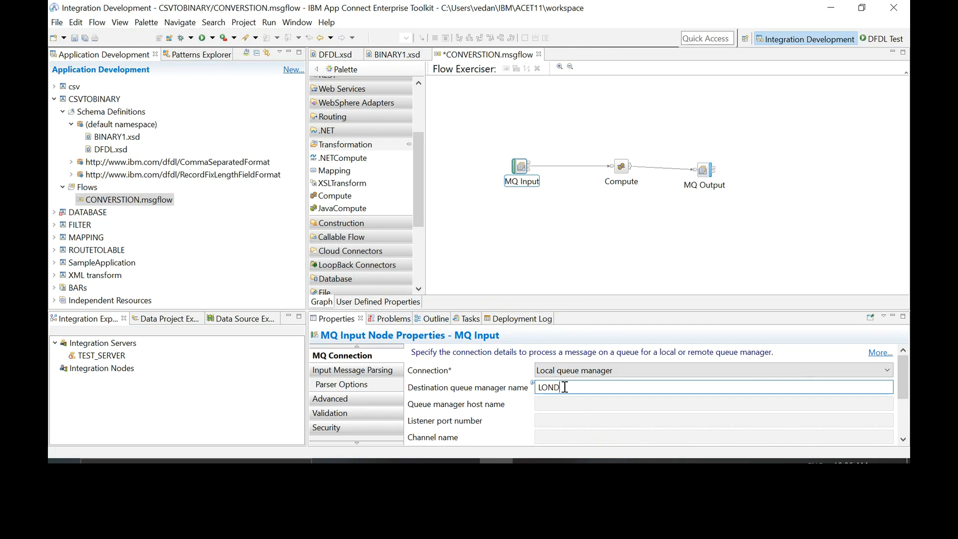
click(490, 227)
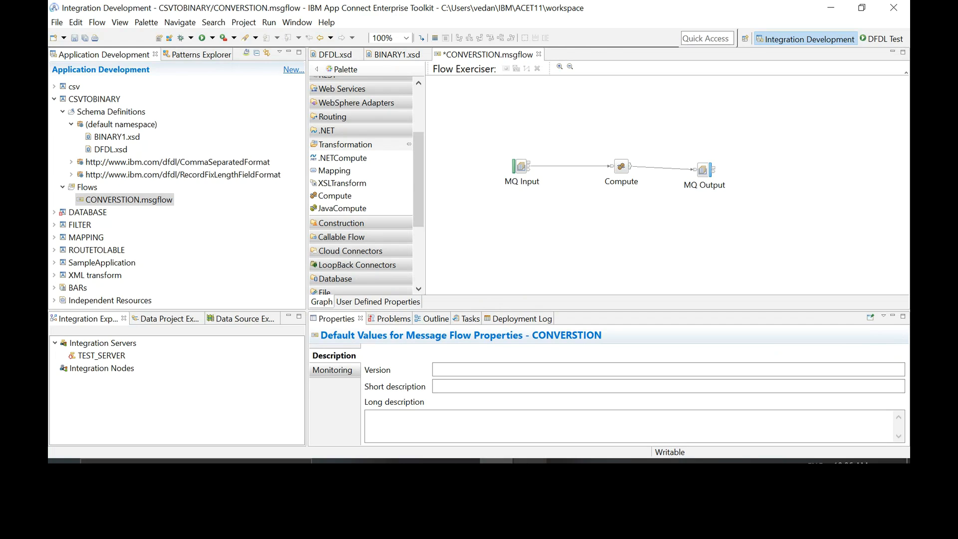
Step: Switch to IBM MQ Explorer and display the queues of the LONDON queue manager
click(530, 461)
click(103, 22)
mouse_move(168, 40)
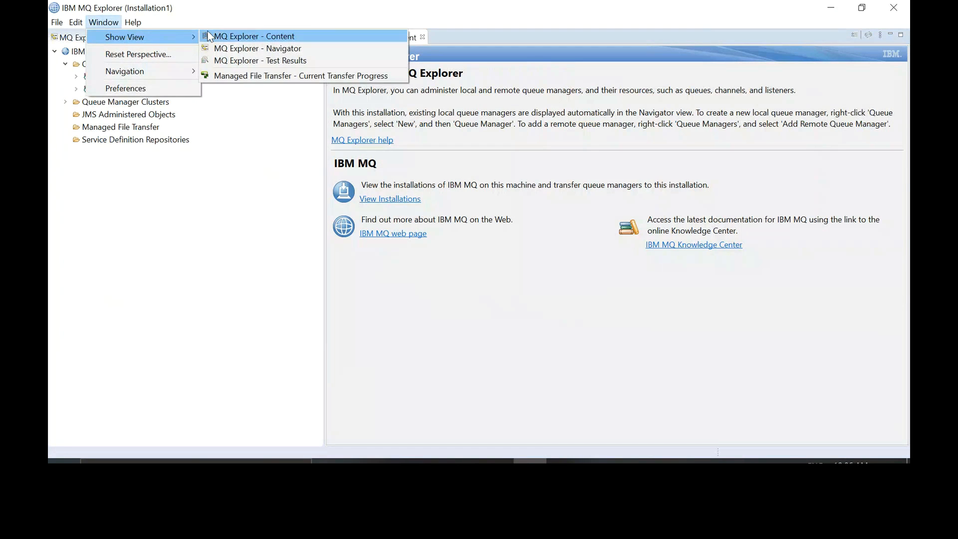
click(227, 36)
double_click(120, 79)
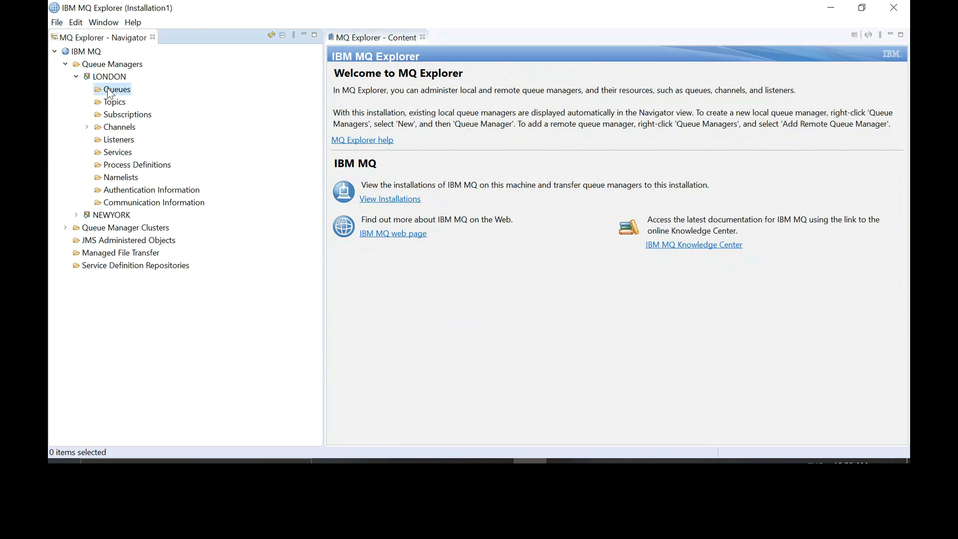
click(110, 94)
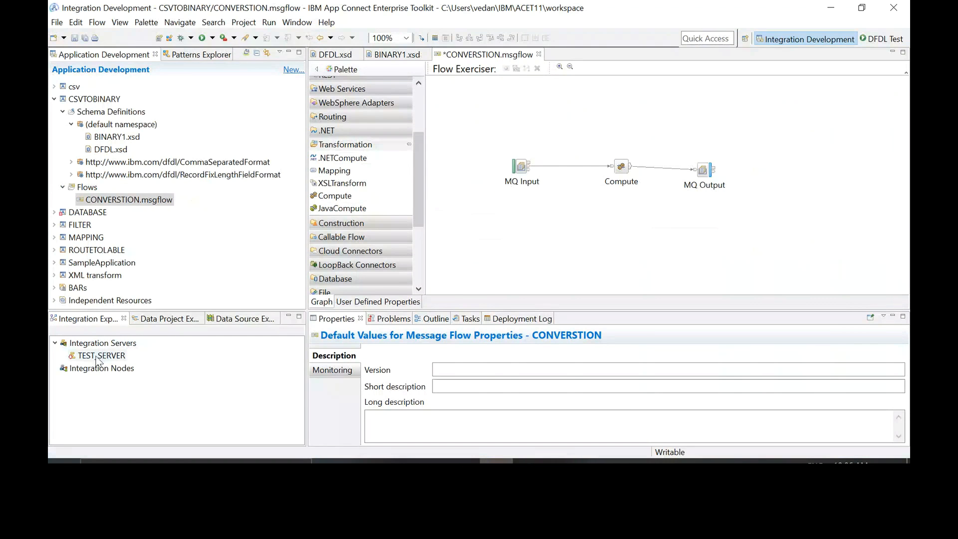
Step: Start the TEST_SERVER integration server in the App Connect Enterprise Toolkit
right_click(96, 360)
click(113, 360)
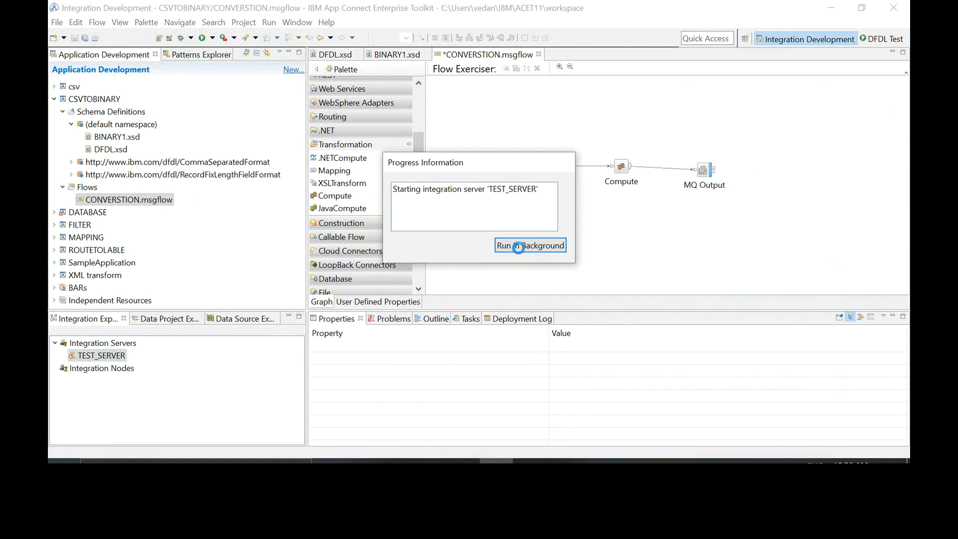
click(522, 248)
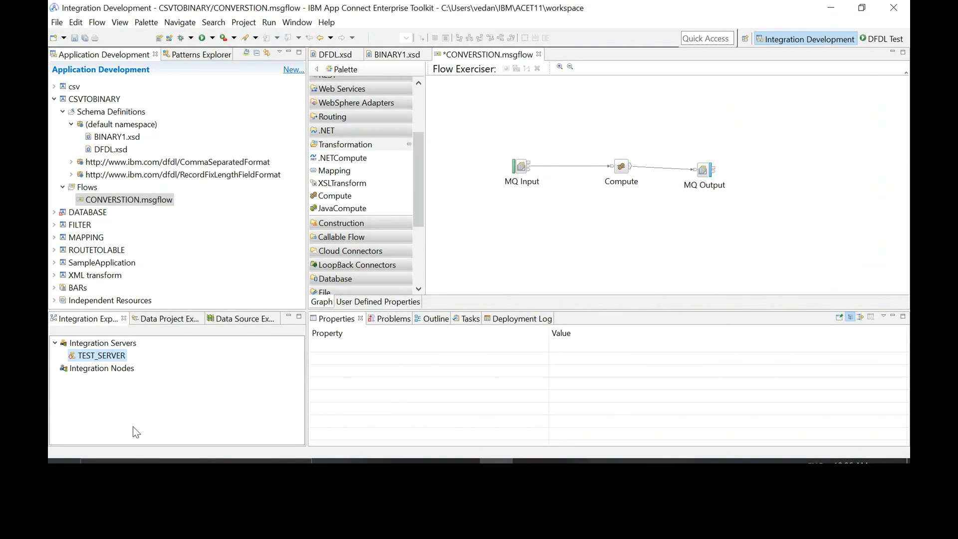
right_click(97, 355)
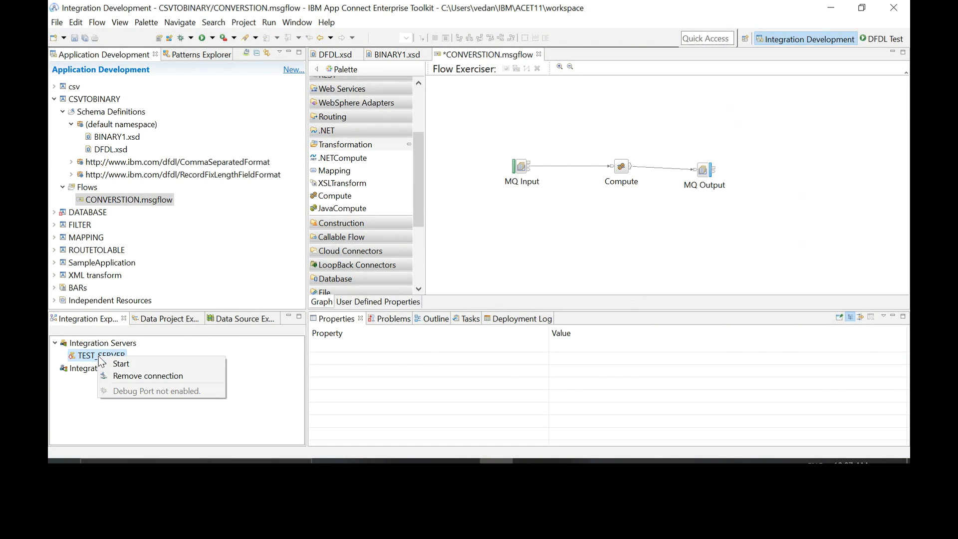
click(119, 364)
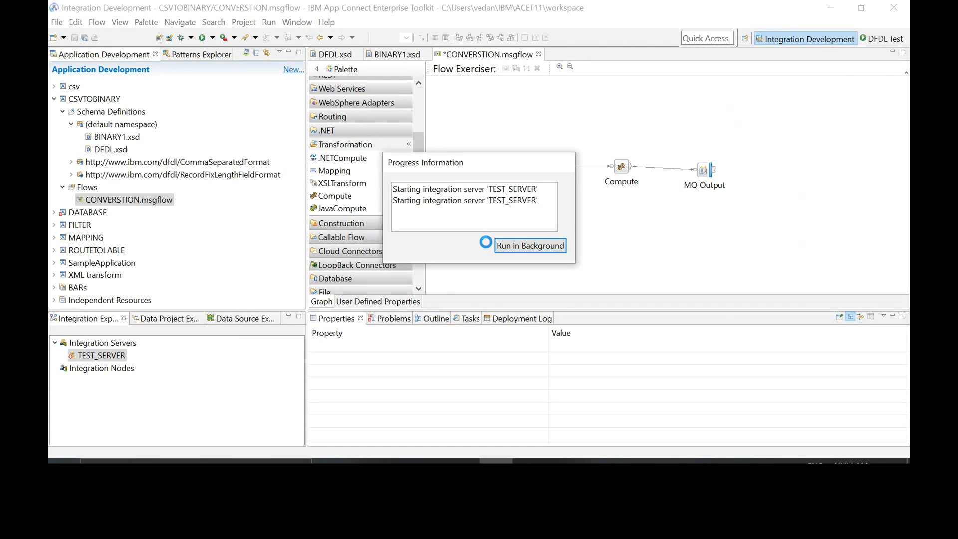
Step: Switch to IBM MQ Explorer and create a local queue named CSV.IN on the LONDON queue manager
click(505, 463)
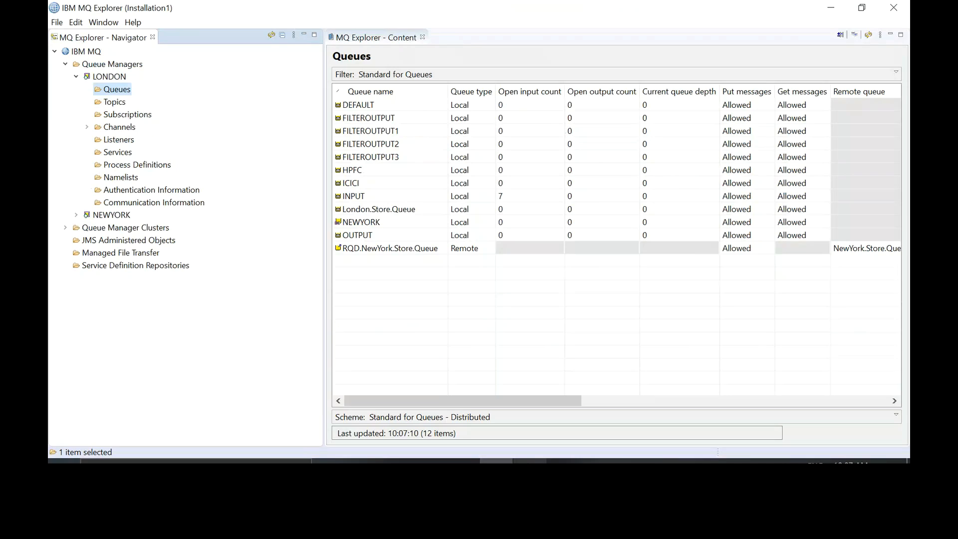
right_click(128, 92)
mouse_move(161, 99)
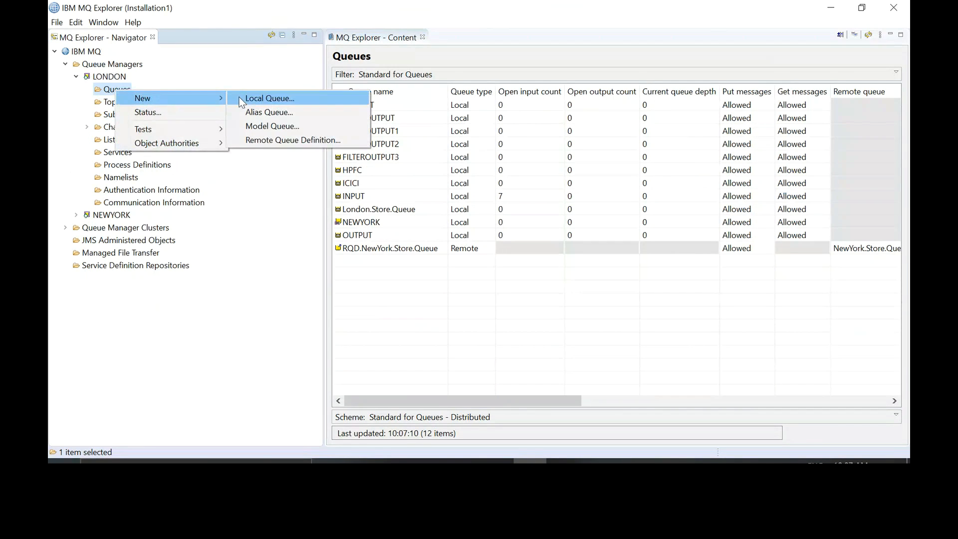
click(258, 99)
text(CSV.IN)
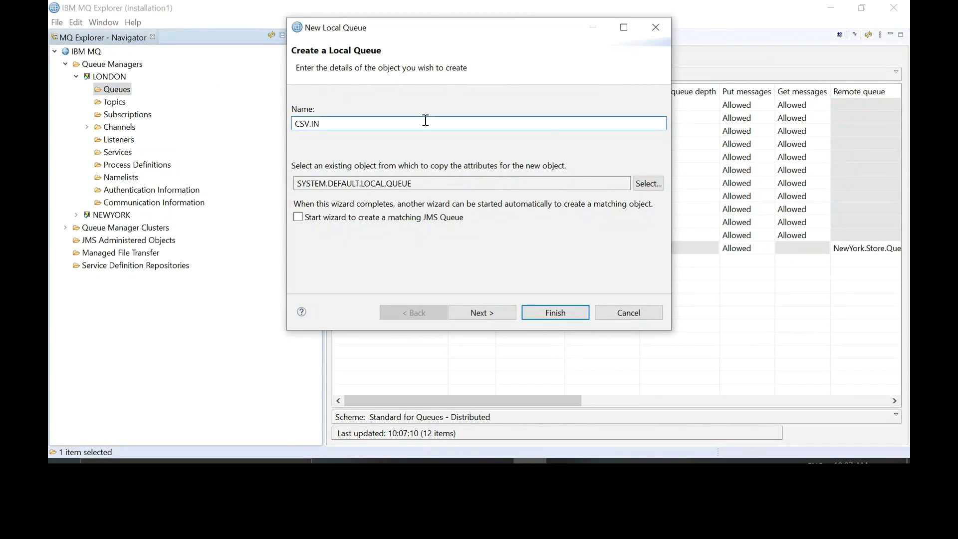
click(537, 313)
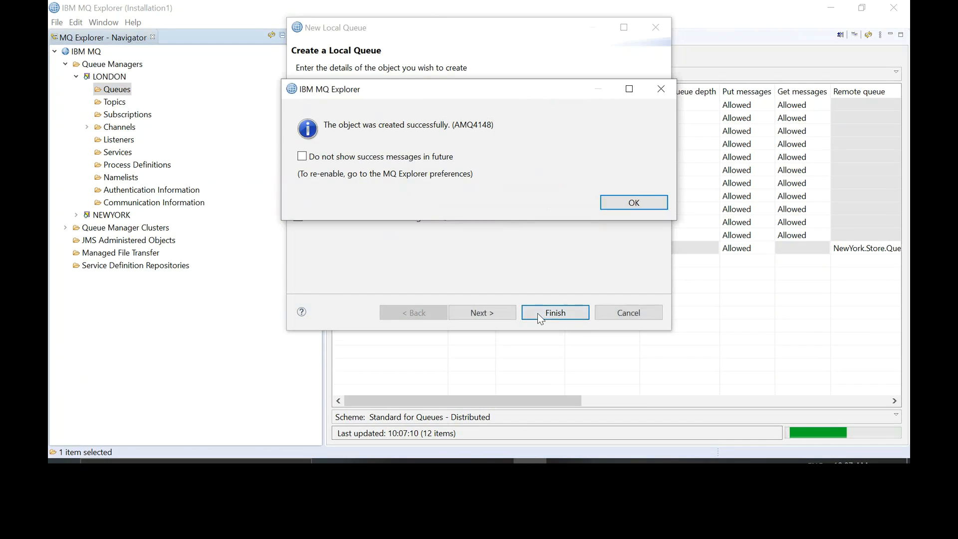
click(651, 195)
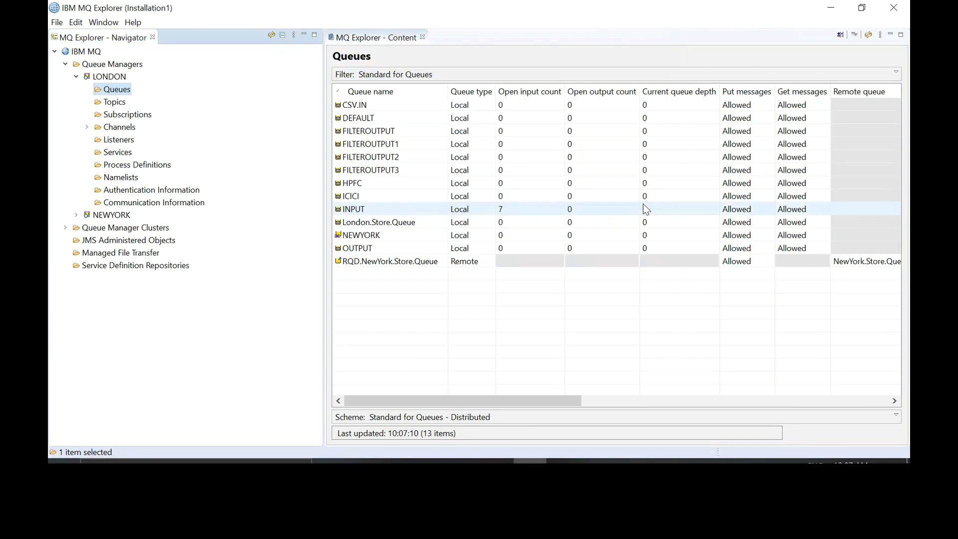
Step: Create a local queue named BINARY.OUT on the LONDON queue manager
right_click(125, 94)
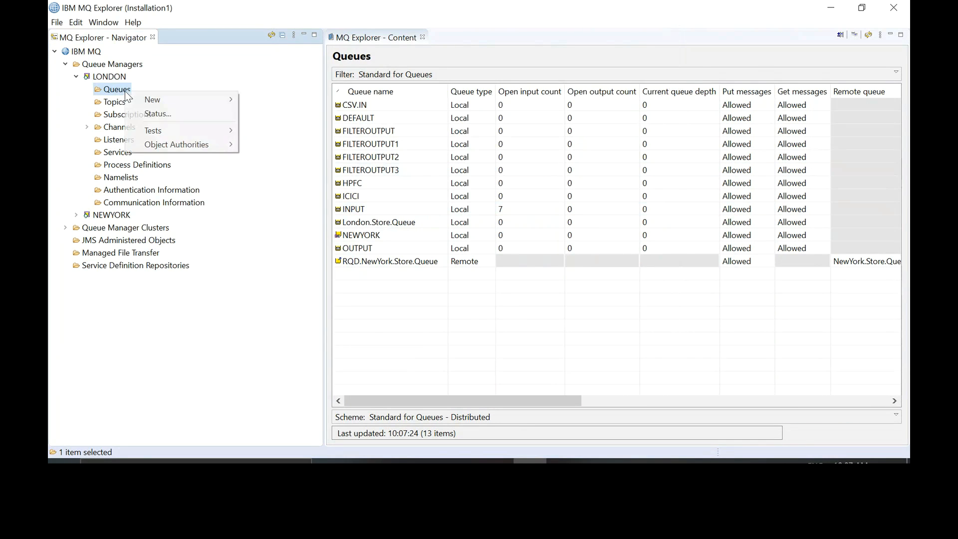
mouse_move(214, 98)
click(249, 101)
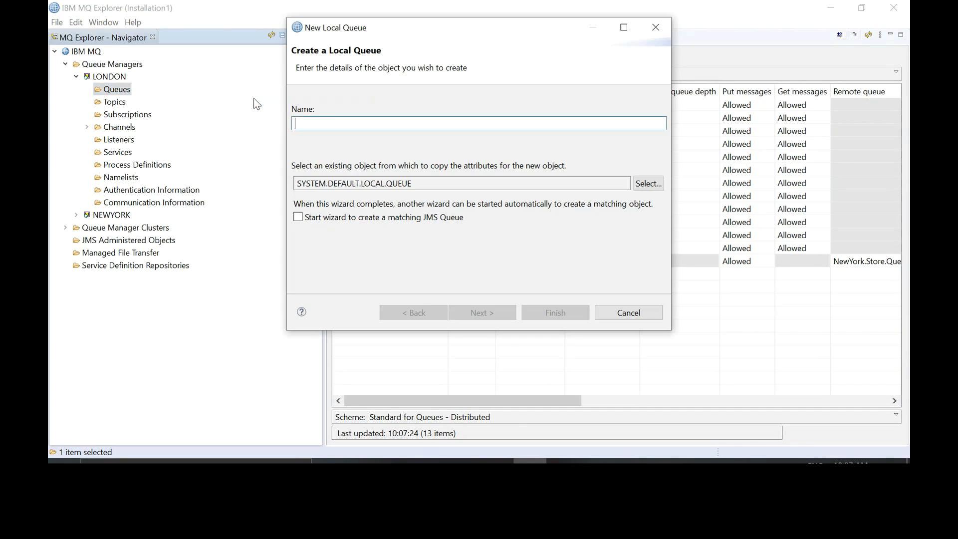
text(BIN)
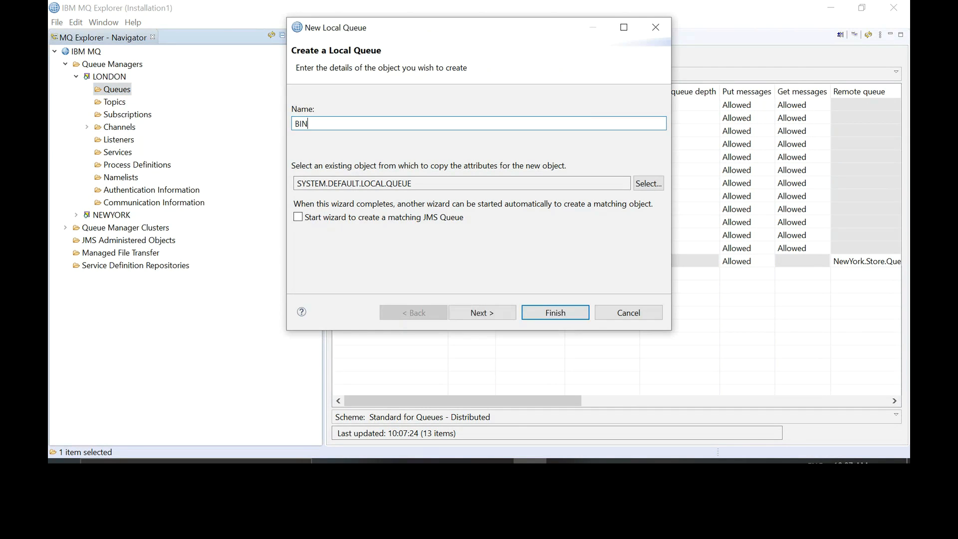
text(ARY.OUT)
click(538, 313)
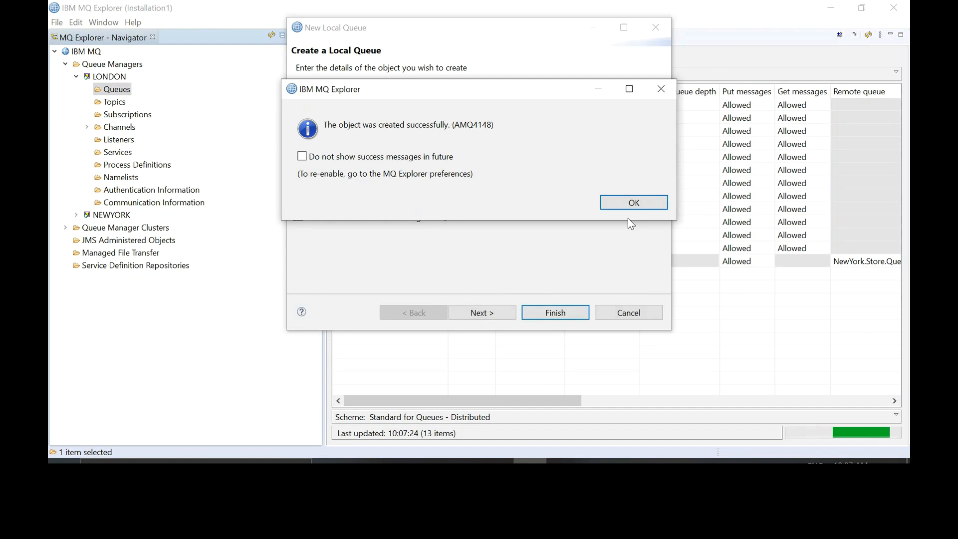
click(631, 208)
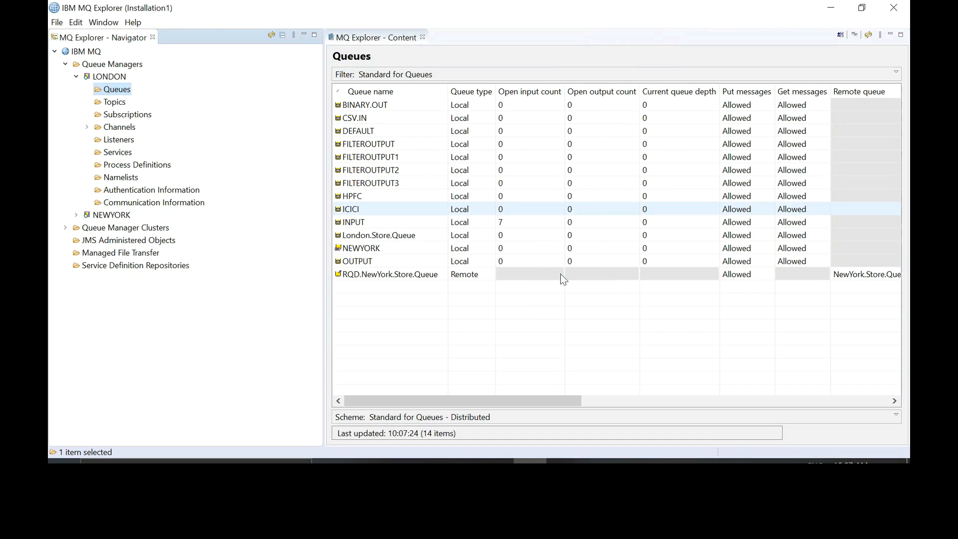
Step: Switch to the App Connect Enterprise Toolkit, dismiss the server start message and show the MQ Input node's properties in a maximized view
click(496, 462)
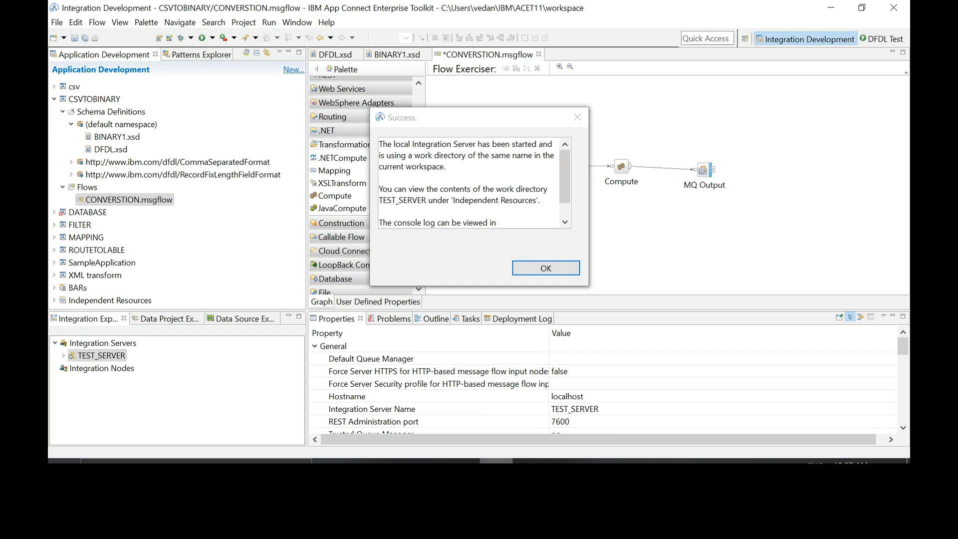
click(517, 274)
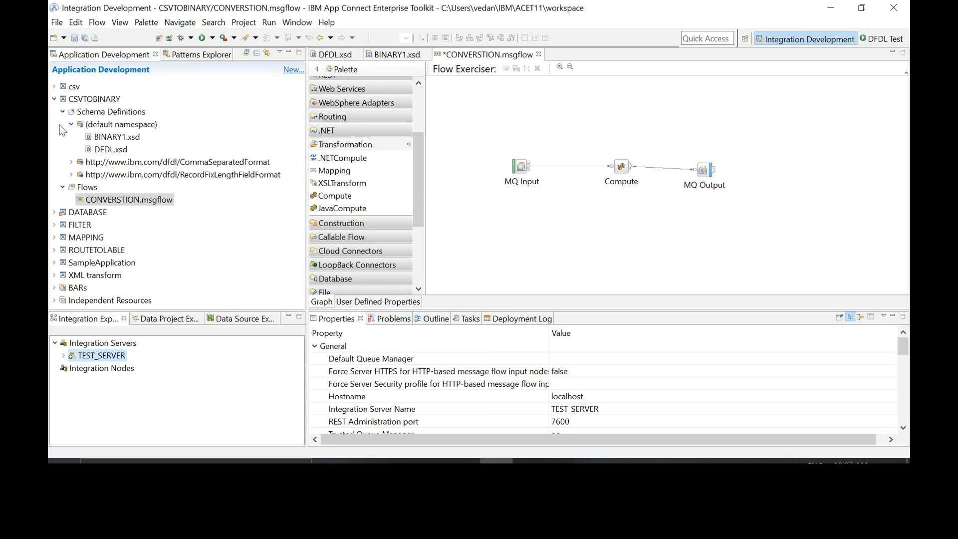
click(521, 168)
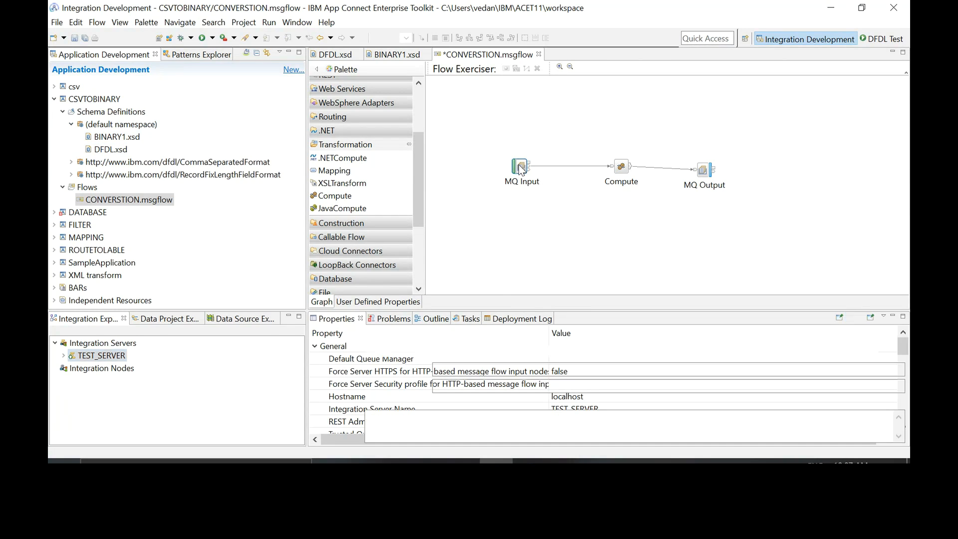
click(333, 320)
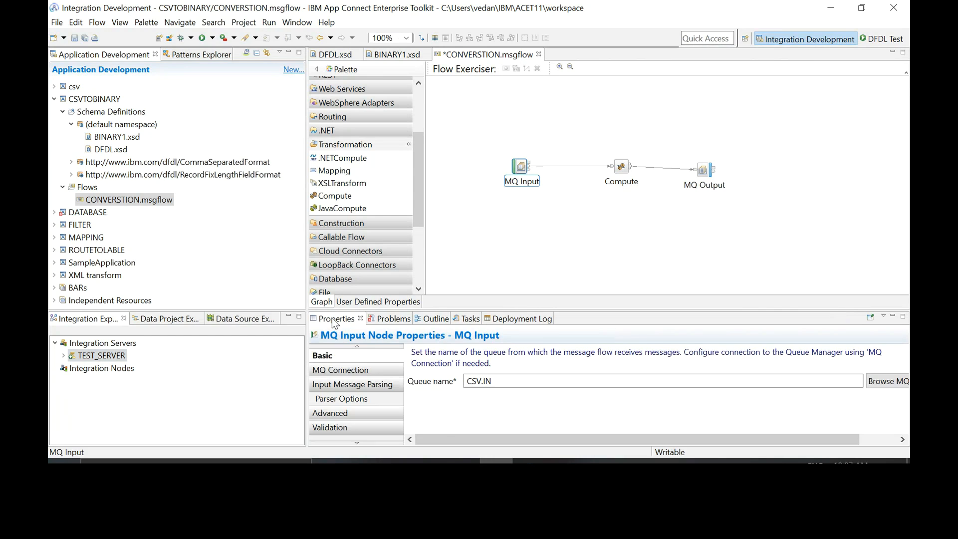
double_click(334, 321)
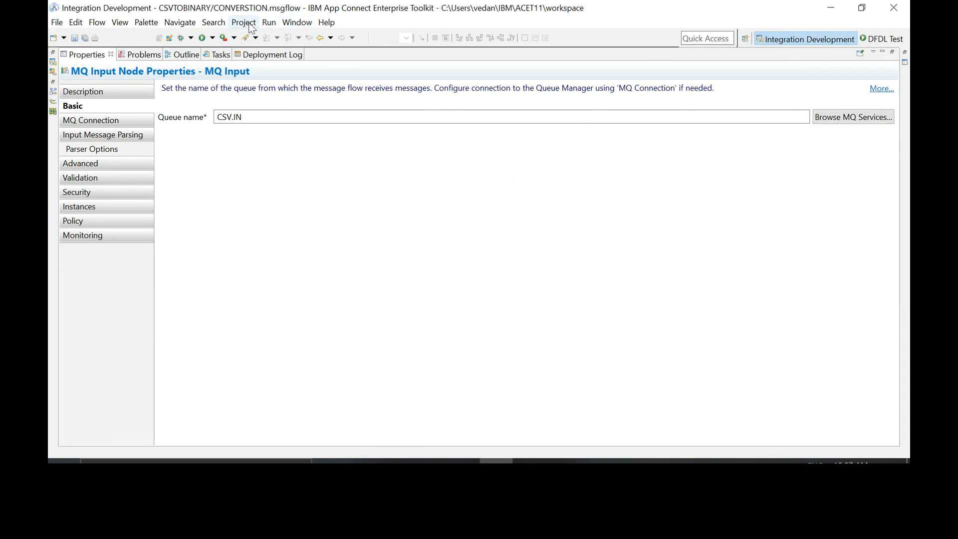
Step: Reset the Integration Development perspective to its defaults
click(298, 23)
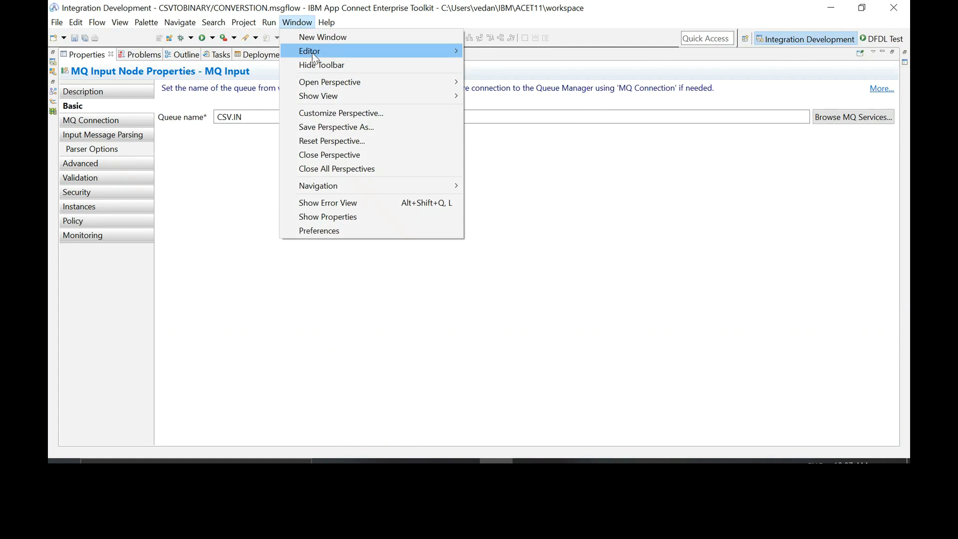
click(328, 142)
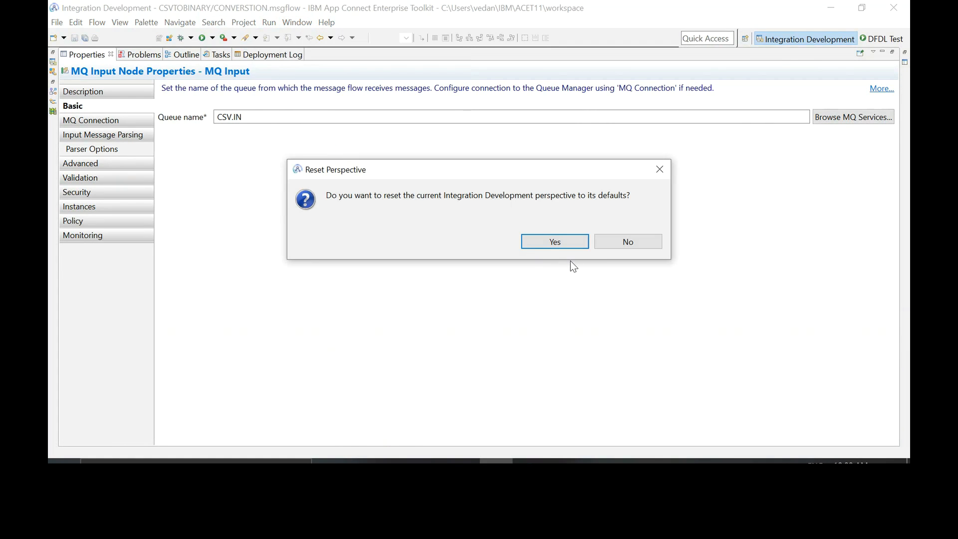
click(563, 246)
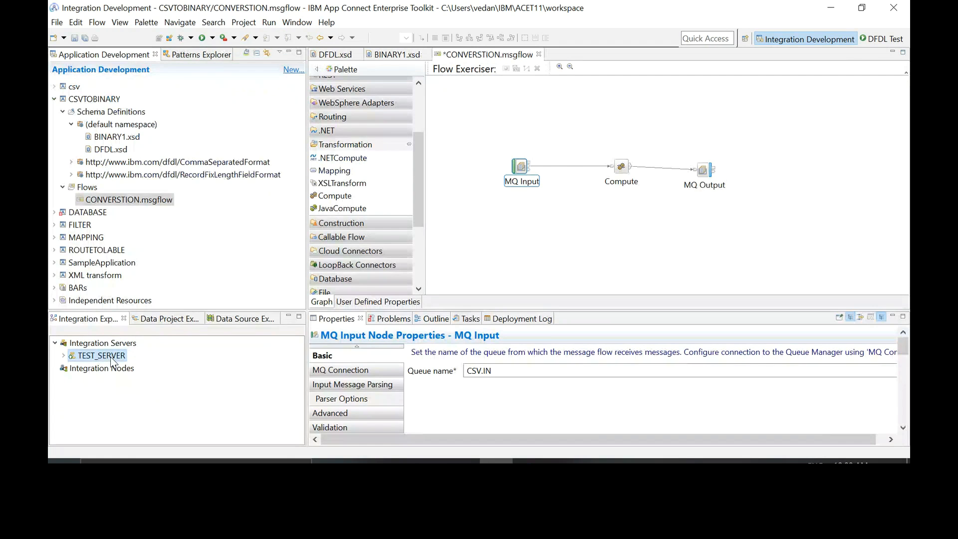
Step: Examine the TEST_SERVER integration server's properties in a maximized view, and restore the normal layout
right_click(111, 361)
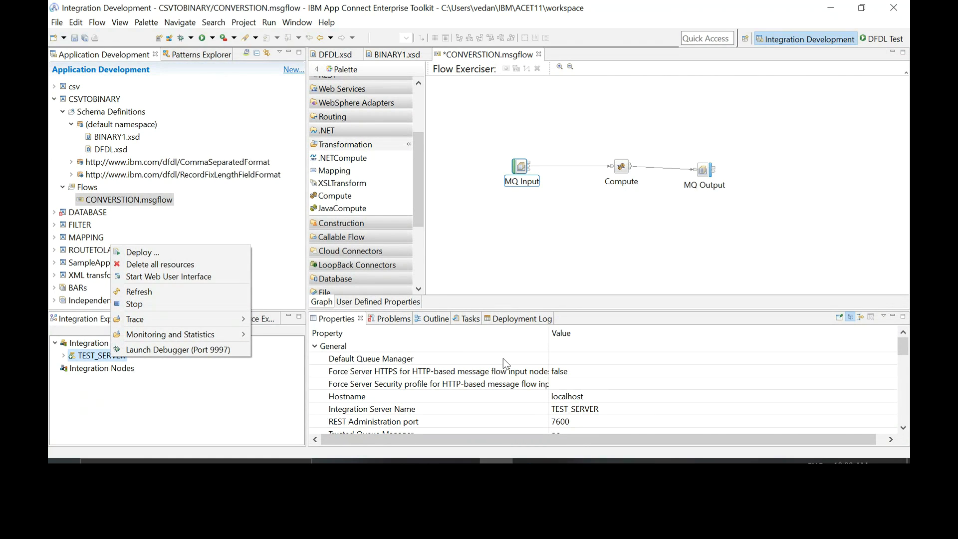
click(902, 346)
drag(902, 346, 908, 356)
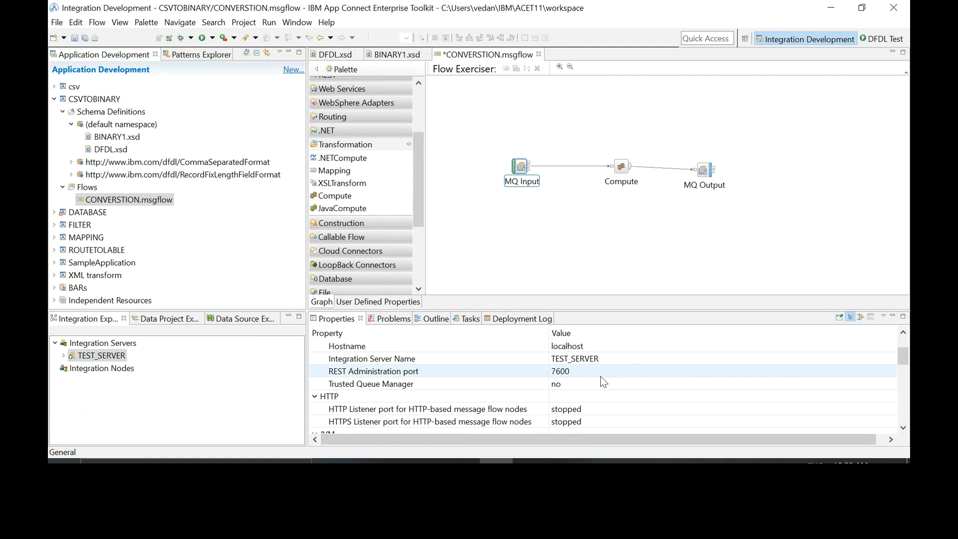
double_click(345, 320)
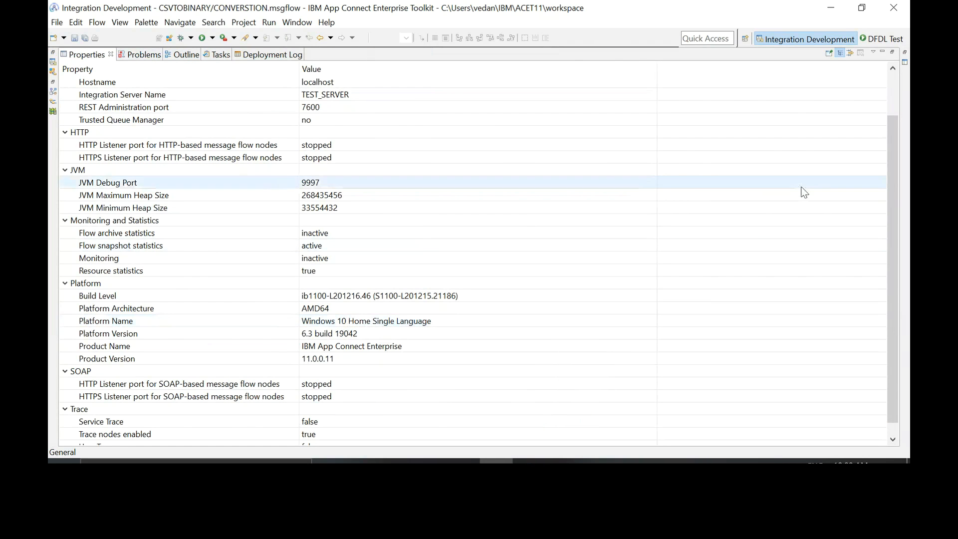
drag(891, 189, 890, 138)
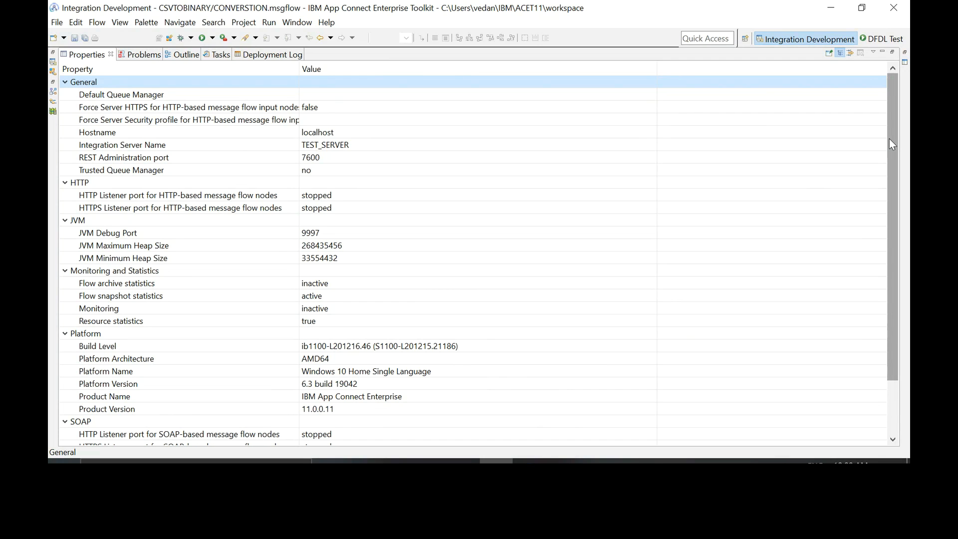
drag(892, 143, 900, 197)
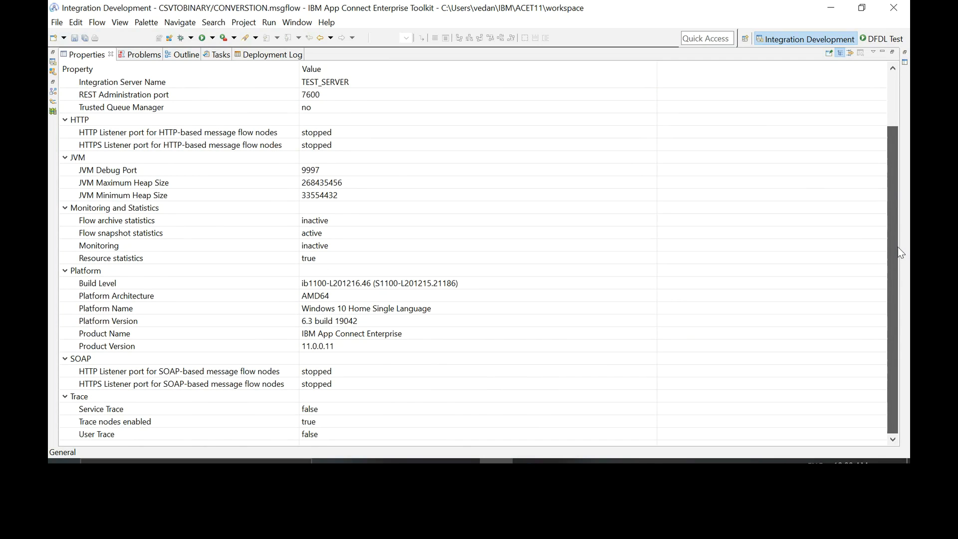
drag(898, 247, 902, 135)
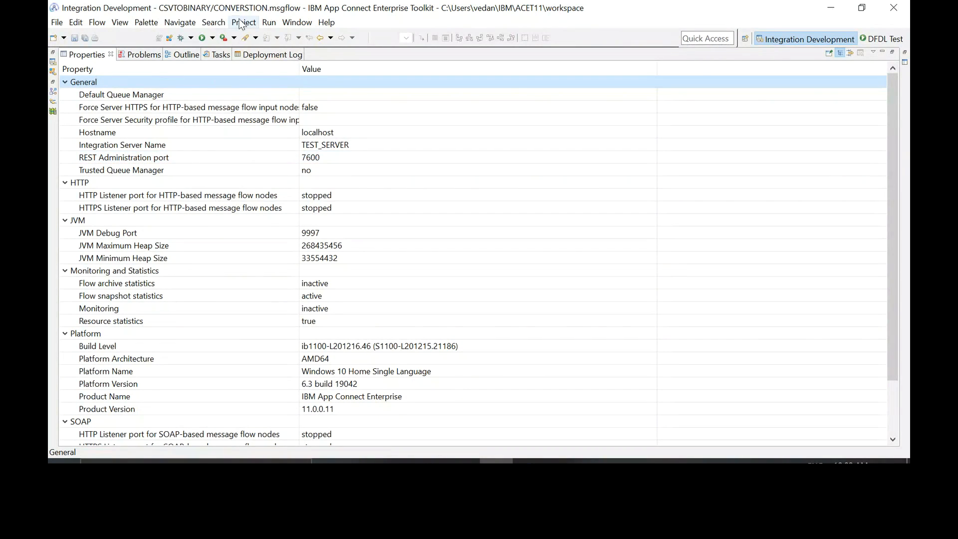
click(293, 23)
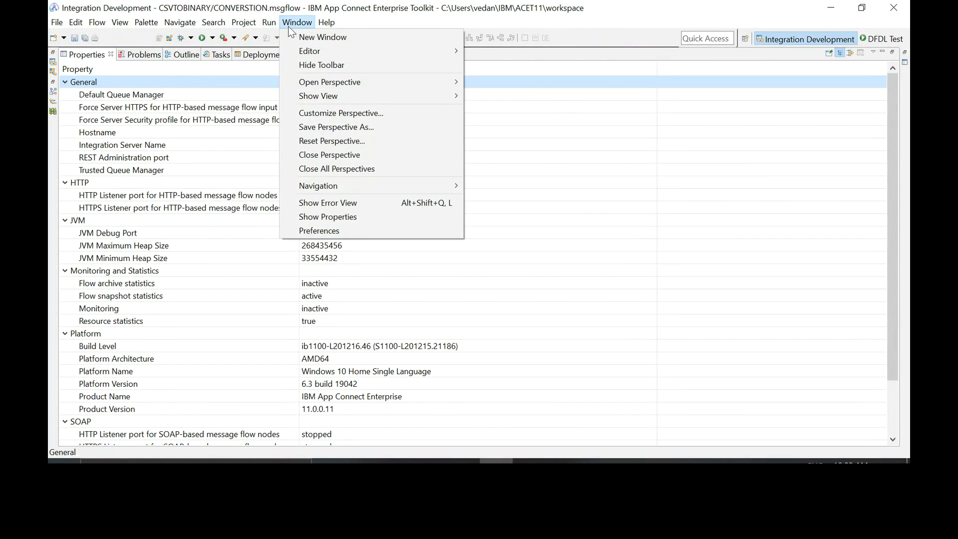
click(74, 57)
double_click(75, 55)
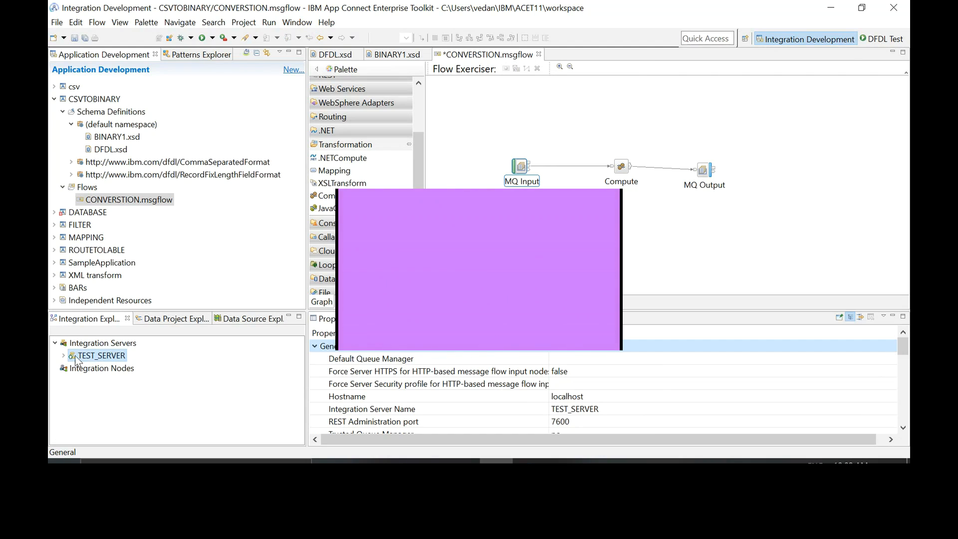
Step: Start a new policy from the CSVTOBINARY application and create a policy project named POLICY for it
right_click(110, 100)
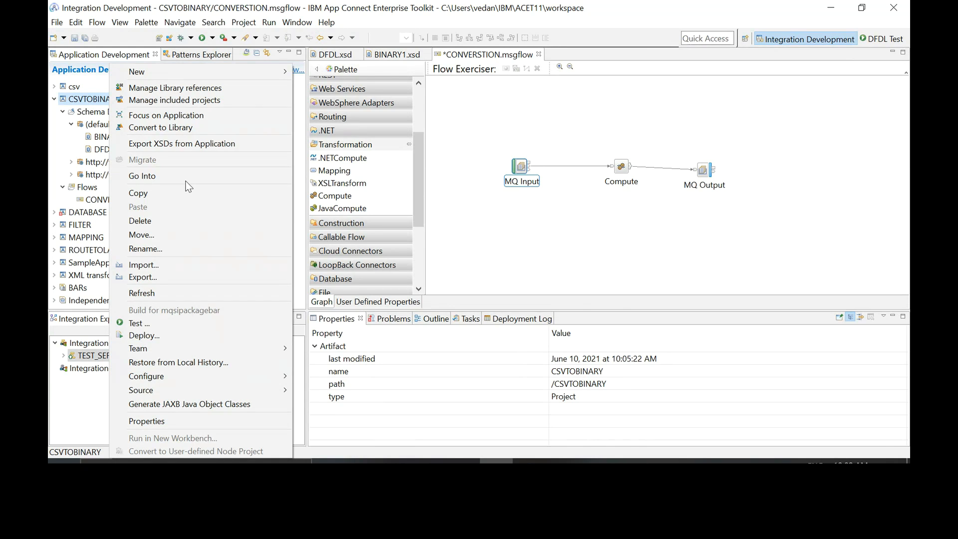
click(165, 72)
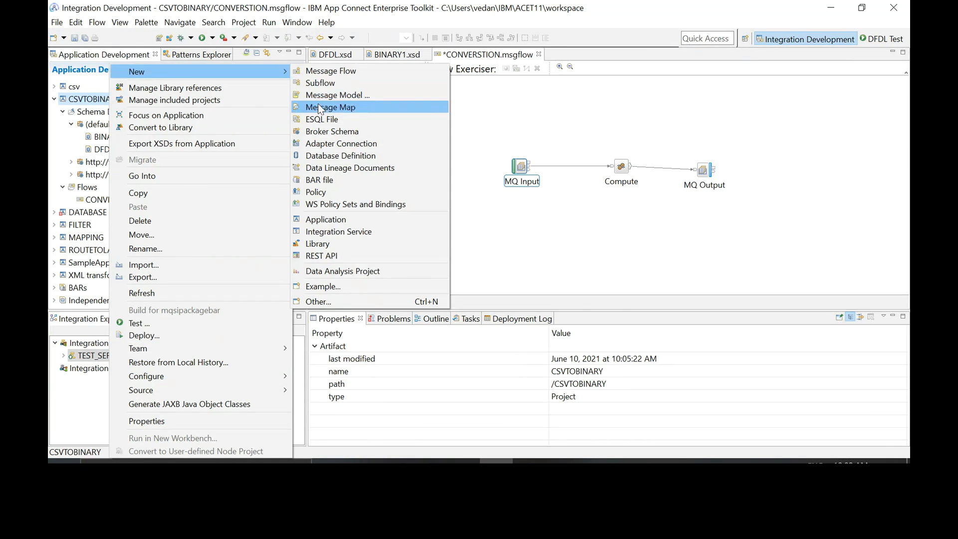
click(328, 192)
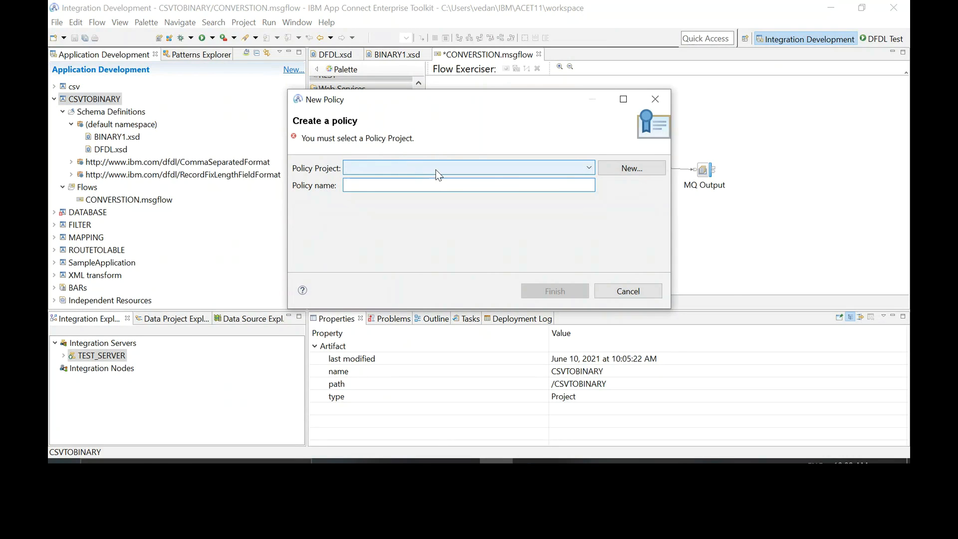
click(618, 166)
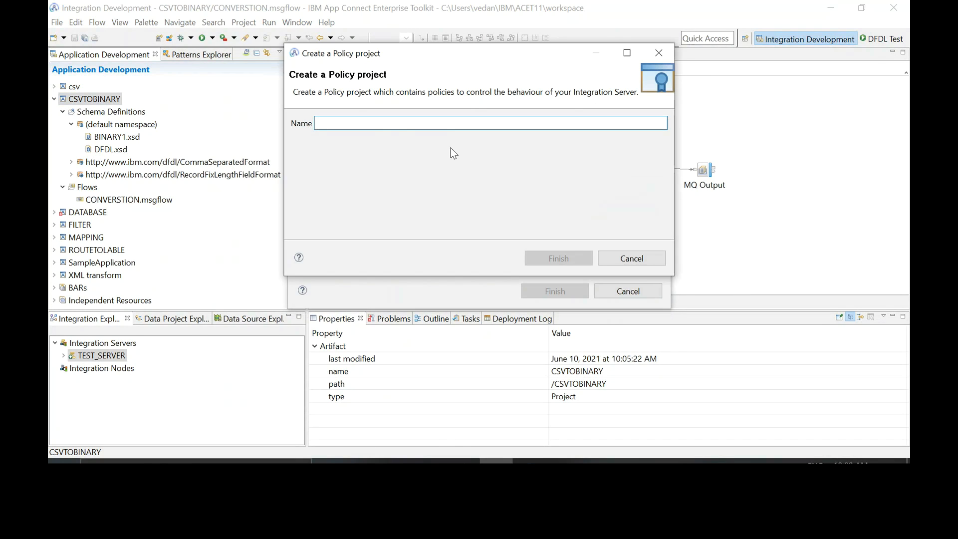
text(PO)
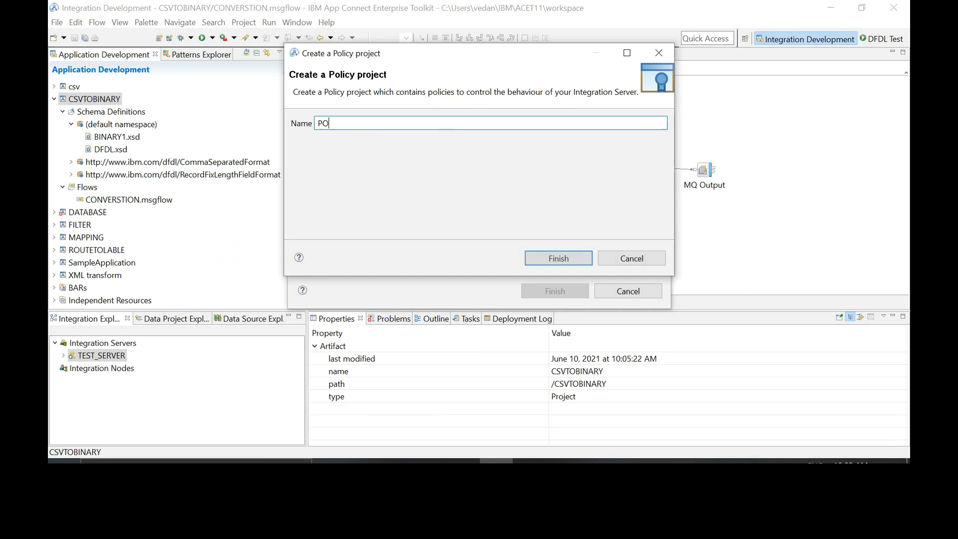
key(BackSpace)
key(BackSpace)
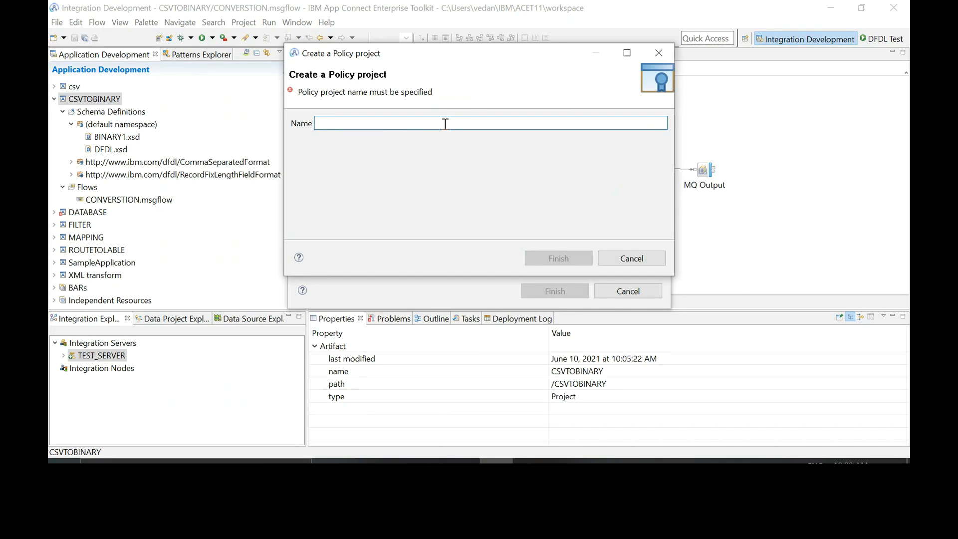
text(POLICY)
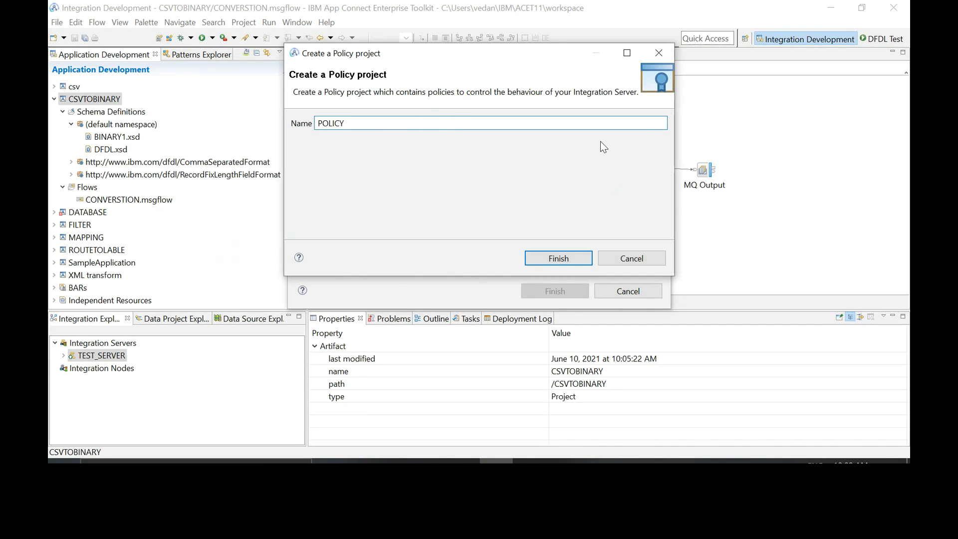
click(547, 257)
Step: Name the new policy POLICY_LONDON and create it in the POLICY project
click(436, 189)
text(POLICY)
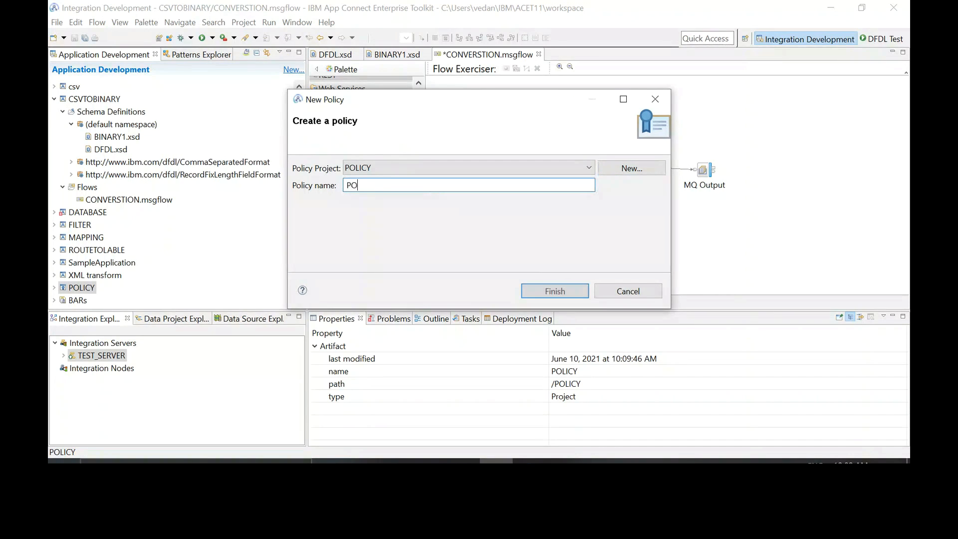
key(BackSpace)
key(BackSpace)
key(BackSpace)
key(BackSpace)
key(BackSpace)
key(BackSpace)
text(LO)
key(BackSpace)
key(BackSpace)
text(POLI)
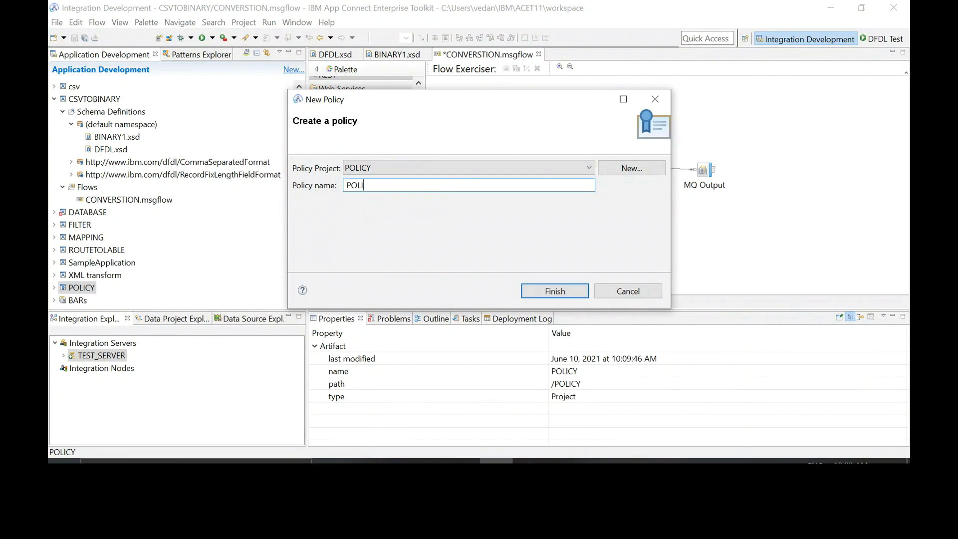
text(CY_LONDON)
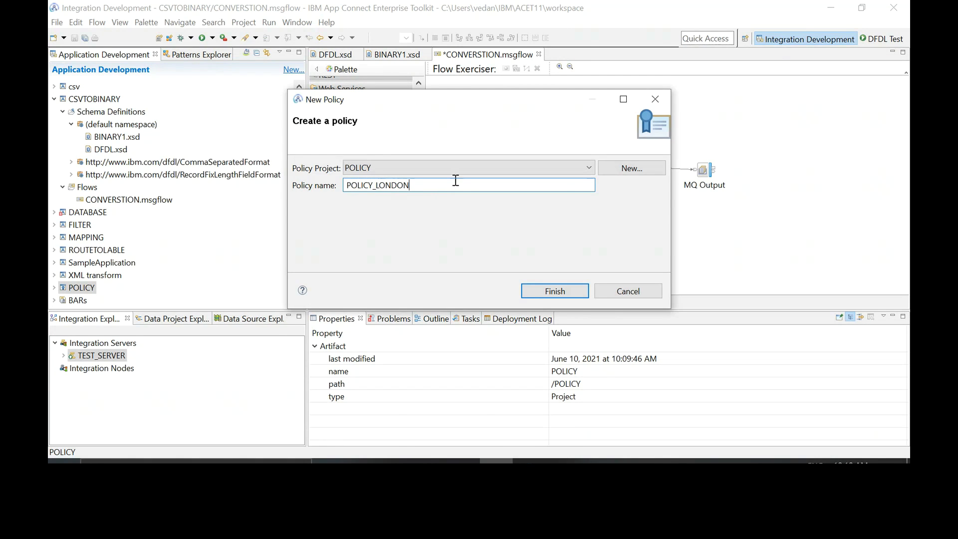
click(531, 290)
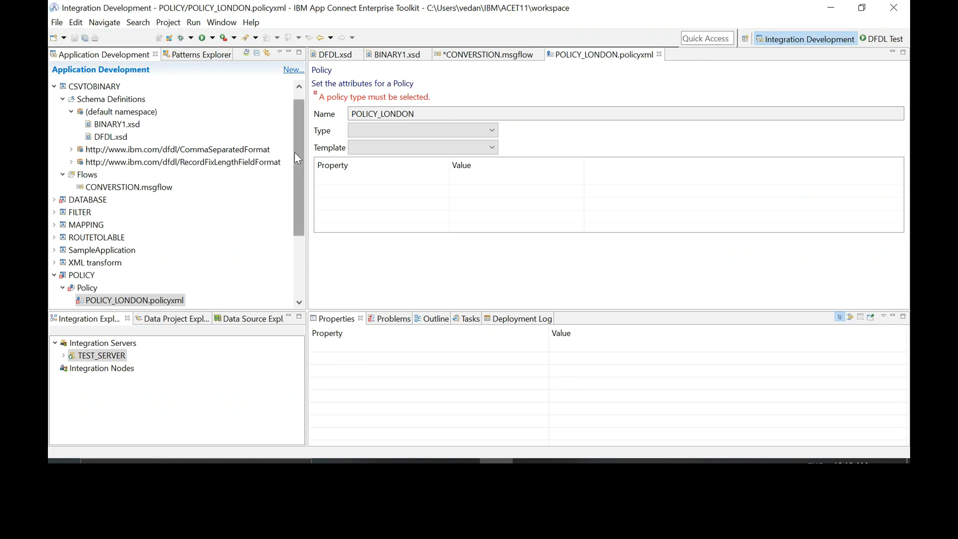
Step: Set the type of the POLICY_LONDON policy to MQEndpoint
drag(294, 151, 295, 133)
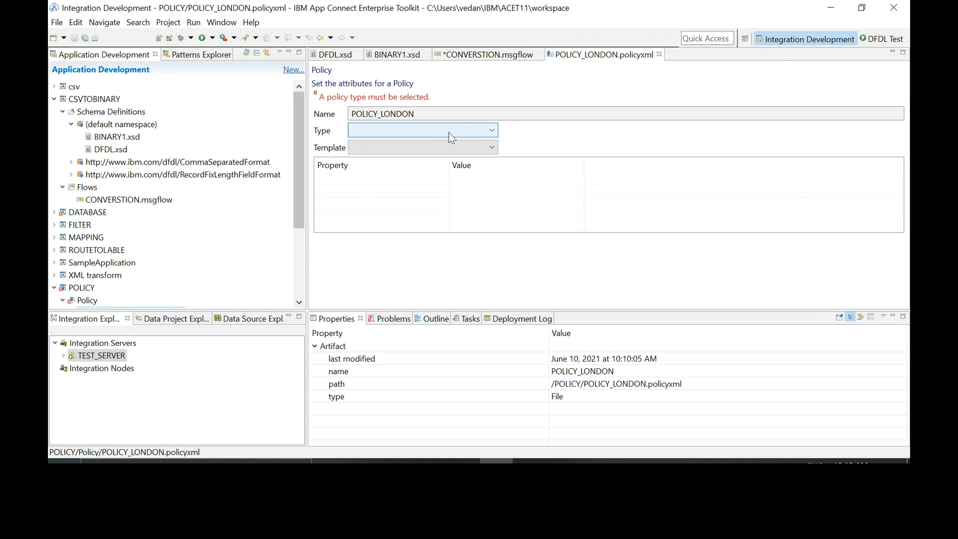
click(486, 136)
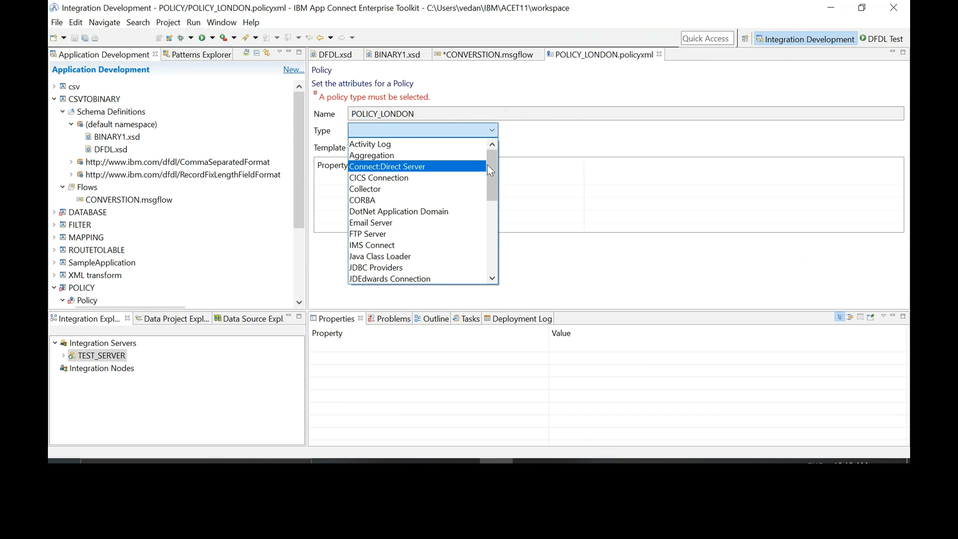
drag(496, 175, 496, 219)
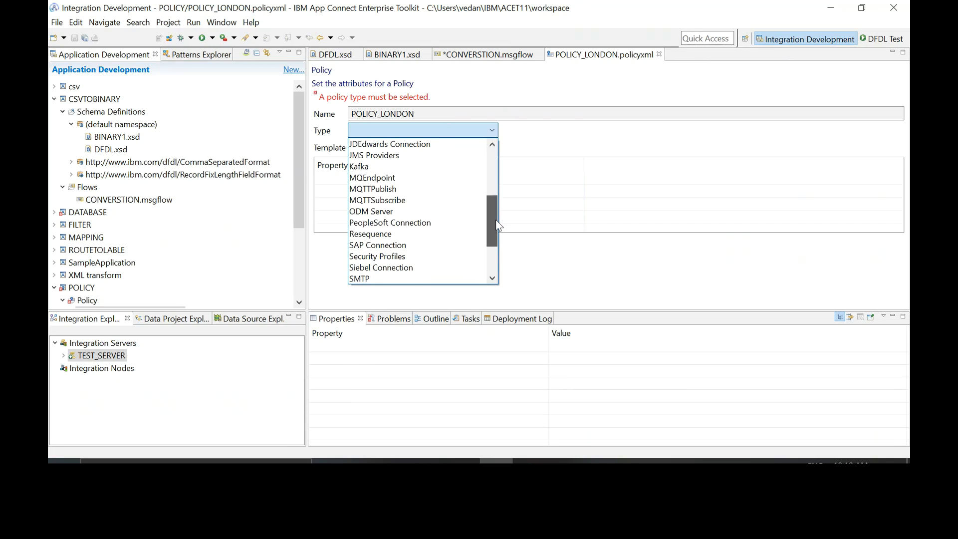
click(372, 178)
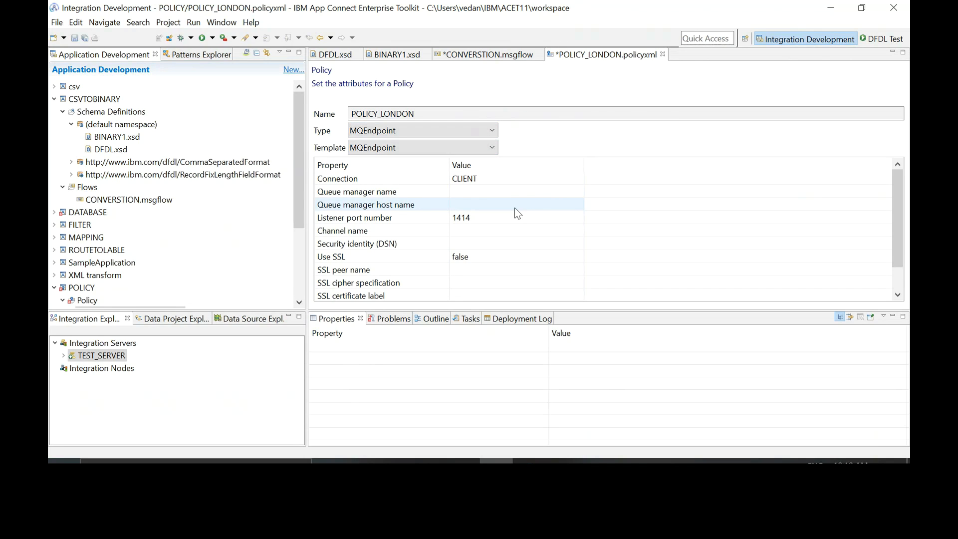
Step: Switch to IBM MQ Explorer, view the LONDON queue manager's details and open its listeners
click(529, 461)
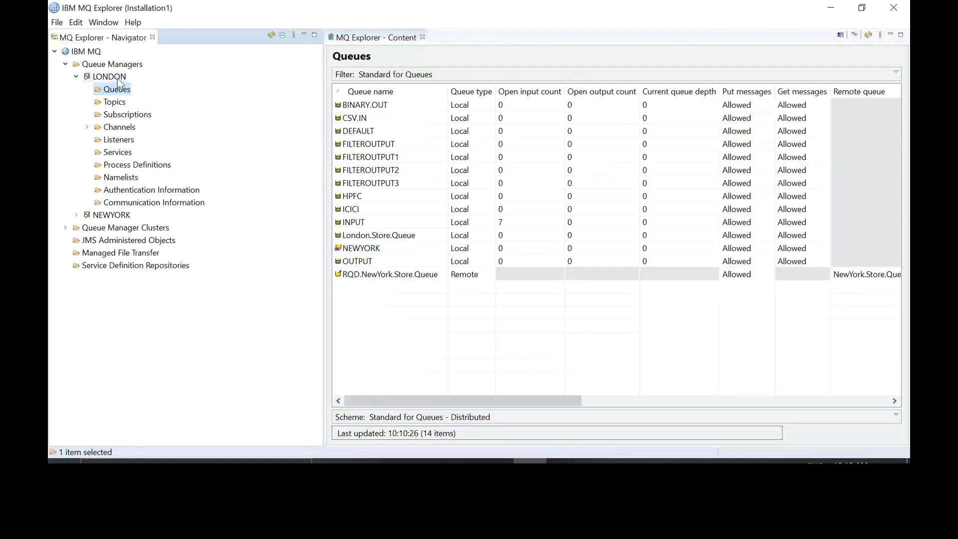
click(119, 79)
right_click(118, 78)
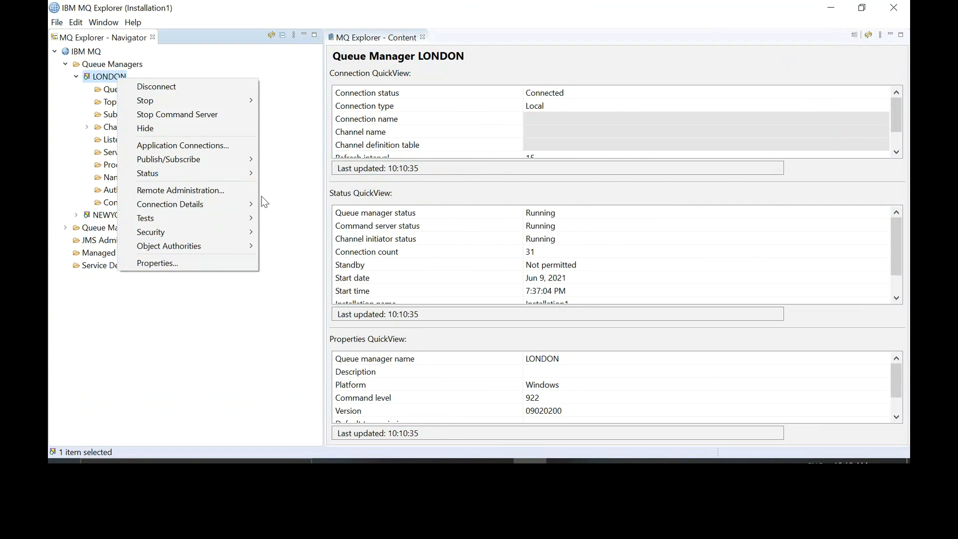
click(278, 193)
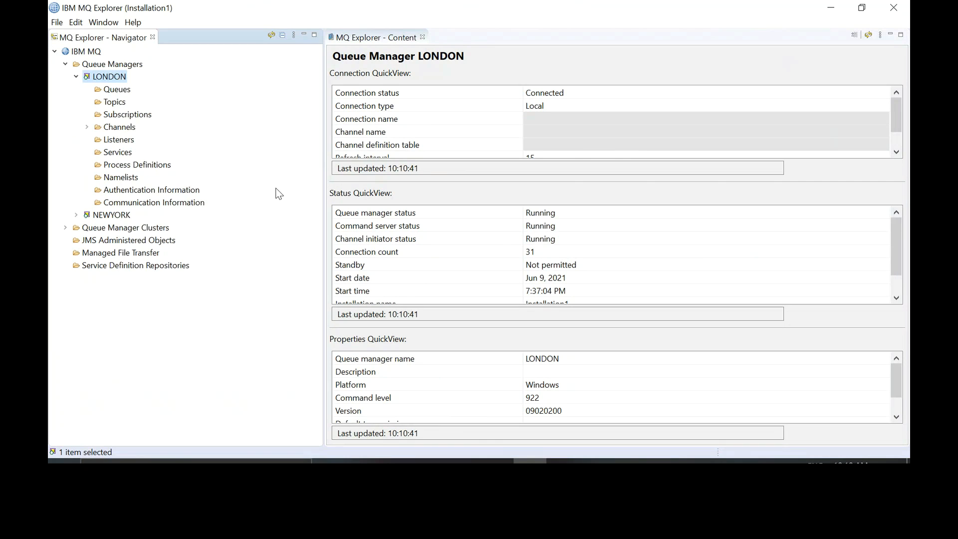
click(114, 140)
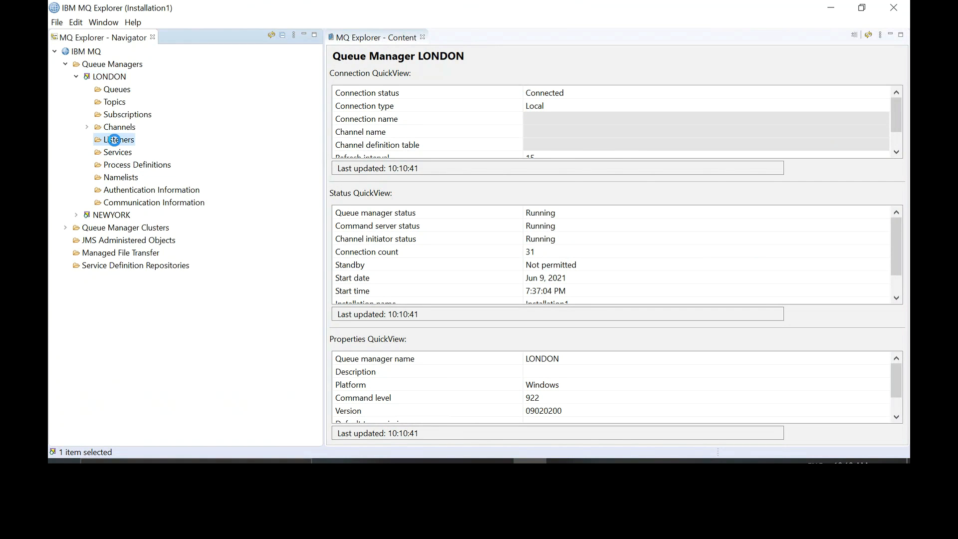
right_click(115, 140)
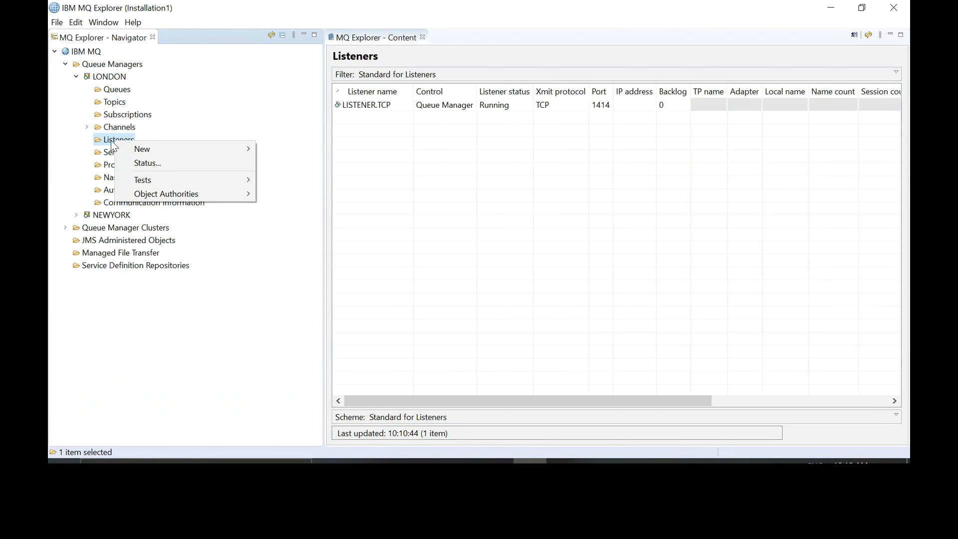
click(223, 101)
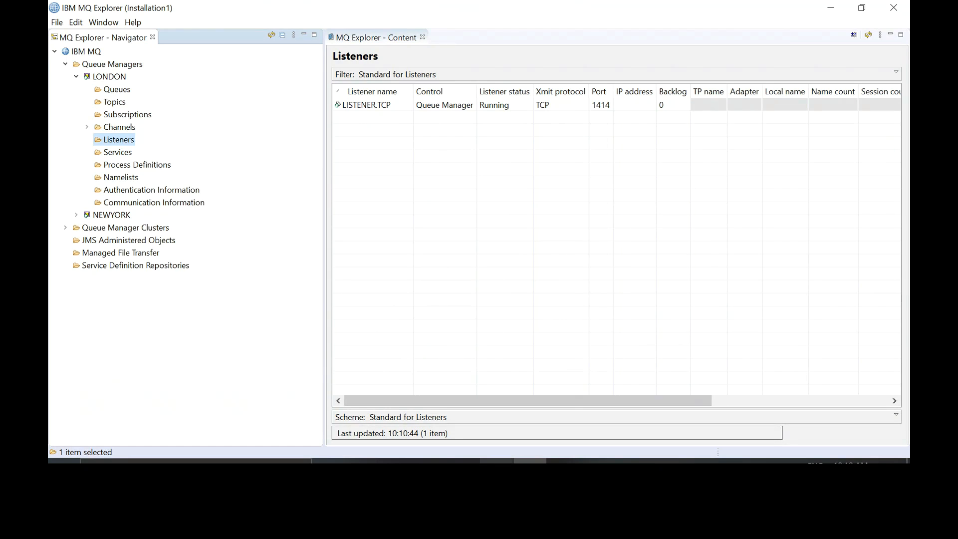
mouse_move(497, 461)
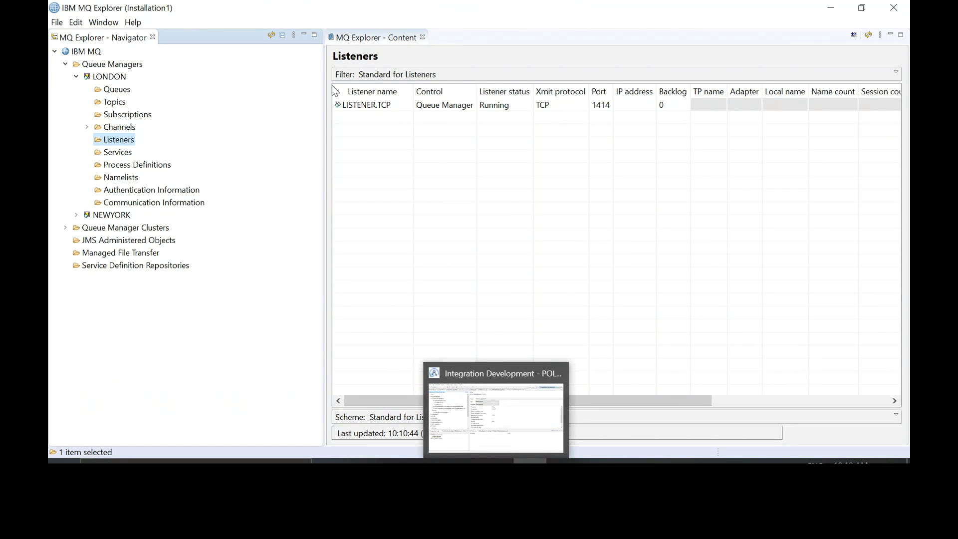
Step: Create a server-connection channel named SERVERCONNECTION on the LONDON queue manager, keeping the default properties
click(129, 132)
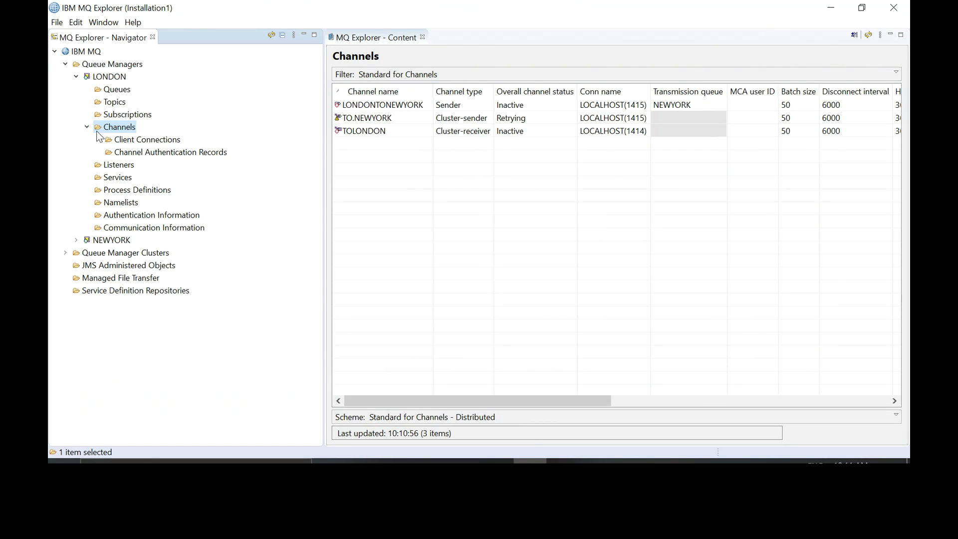
right_click(130, 128)
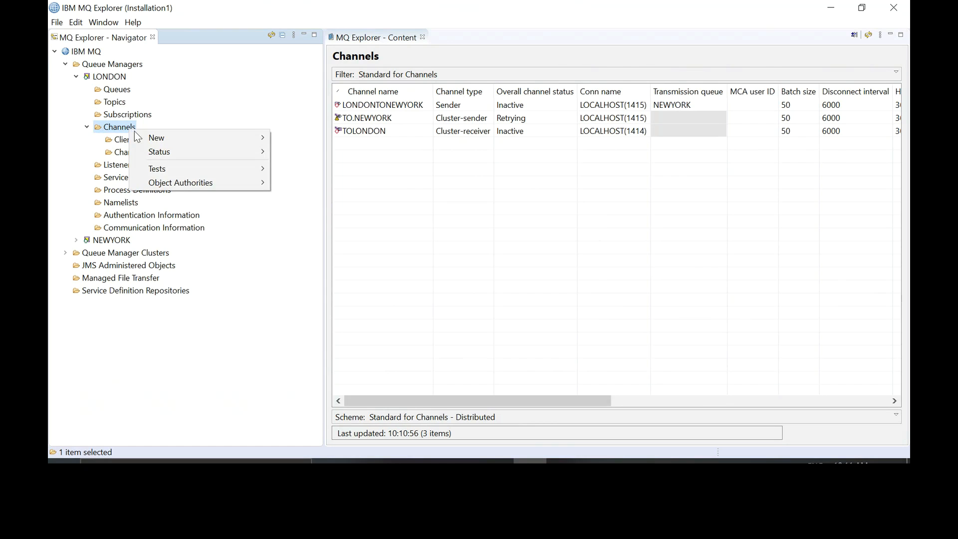
mouse_move(167, 139)
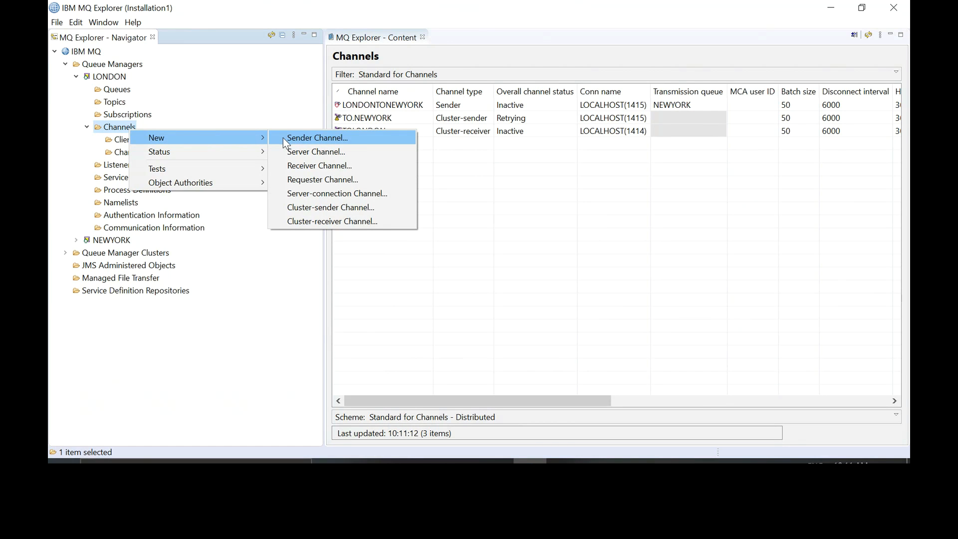
click(299, 195)
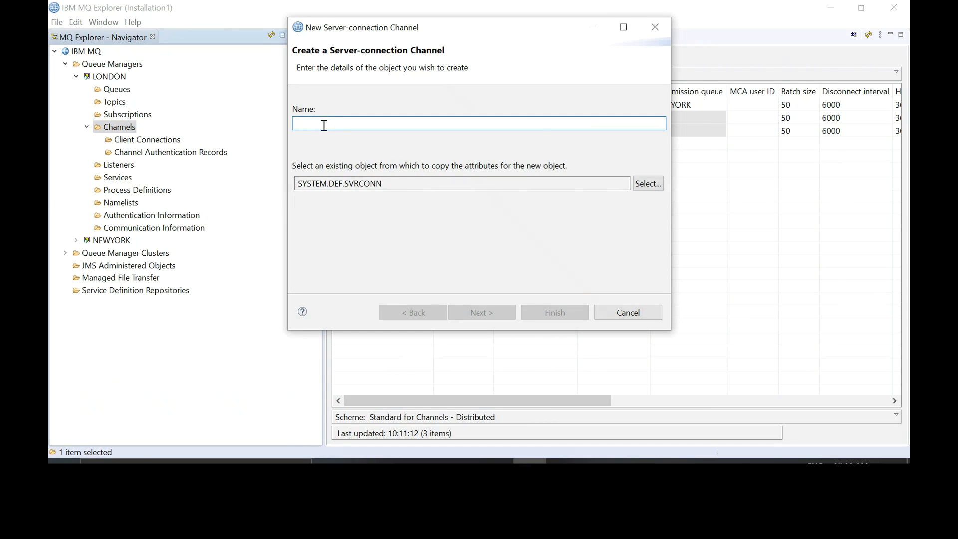
text(SER)
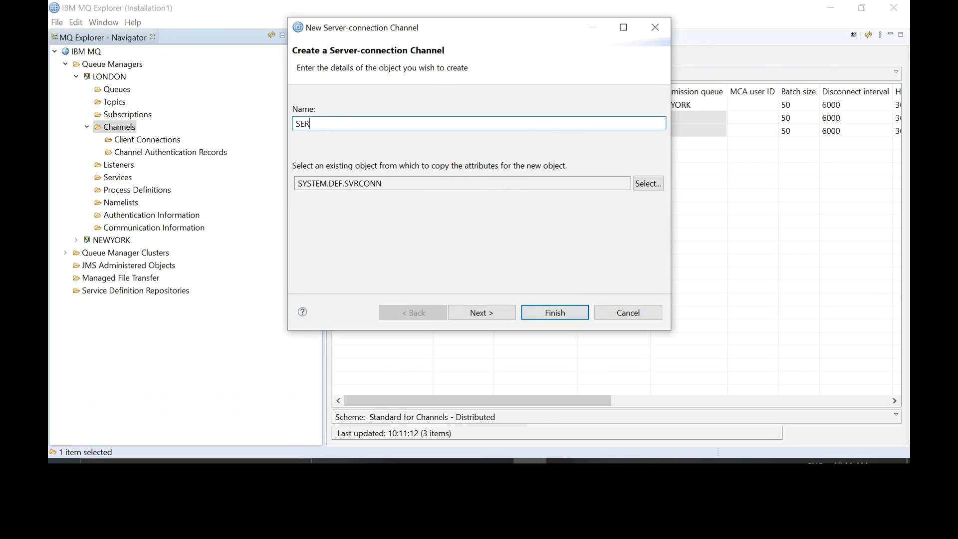
text(VERCONNECTION)
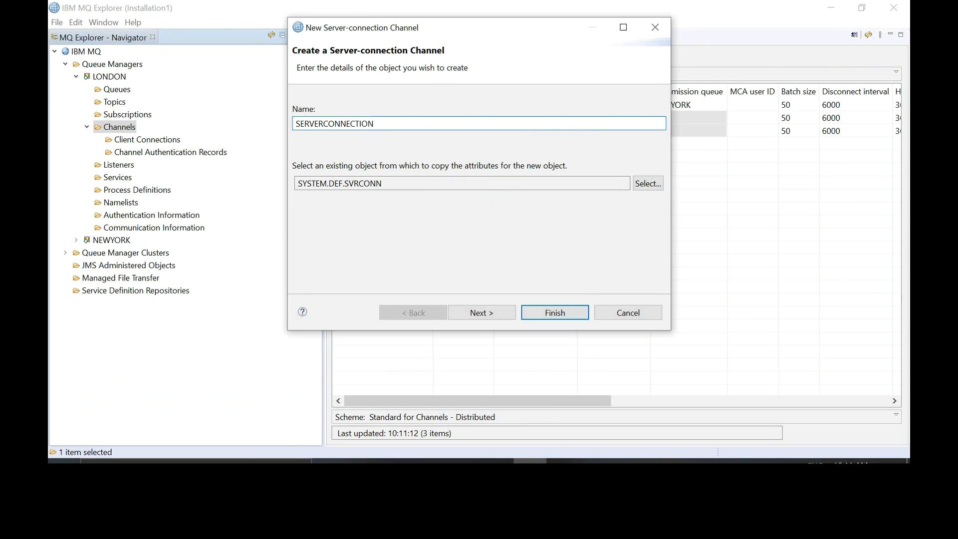
click(465, 319)
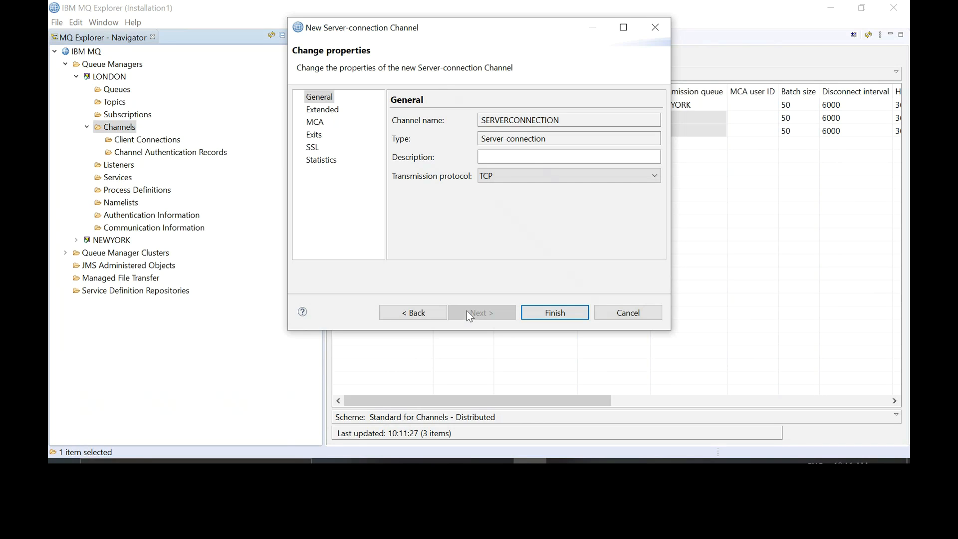
click(543, 312)
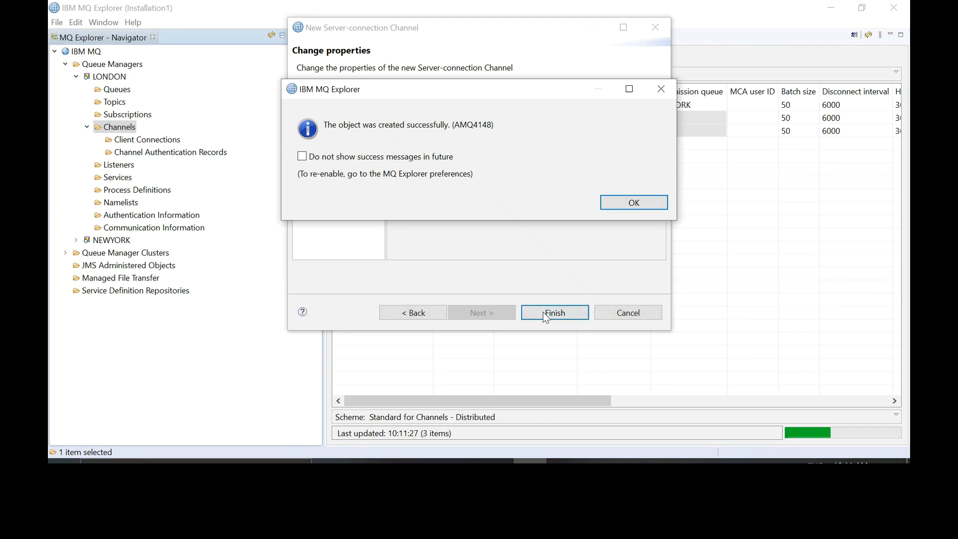
click(629, 208)
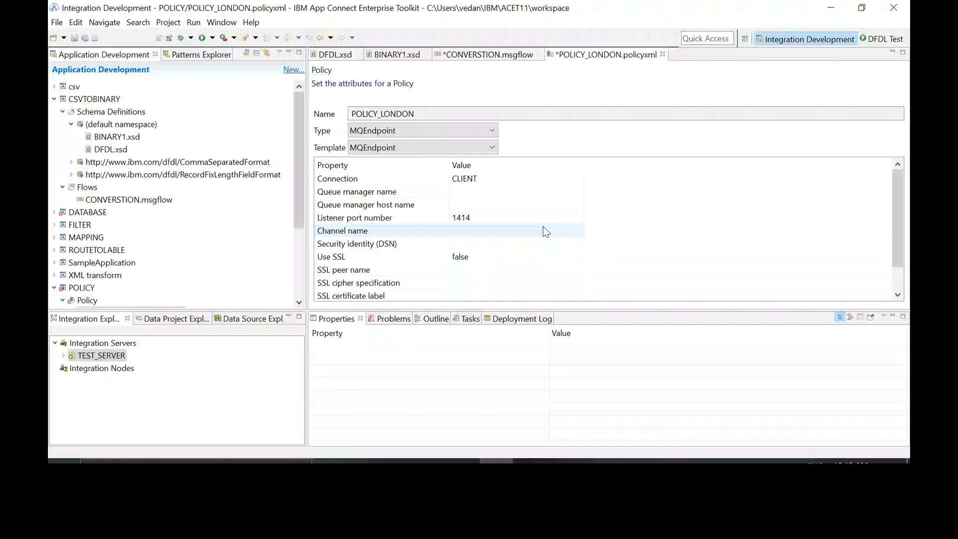
Step: Set the POLICY_LONDON policy's queue manager name to LONDON and its queue manager host name to LOCALHOST
click(464, 189)
click(464, 191)
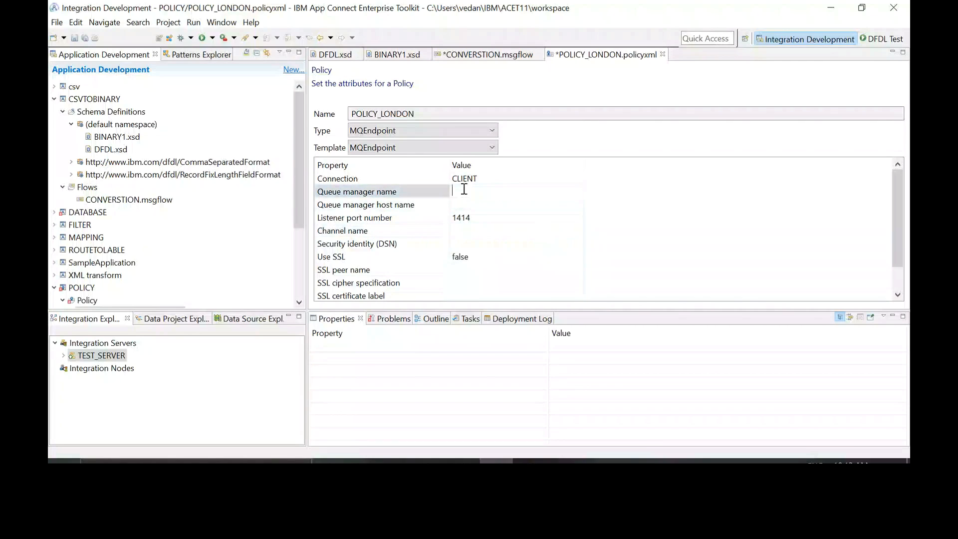
text(LONDON)
click(468, 203)
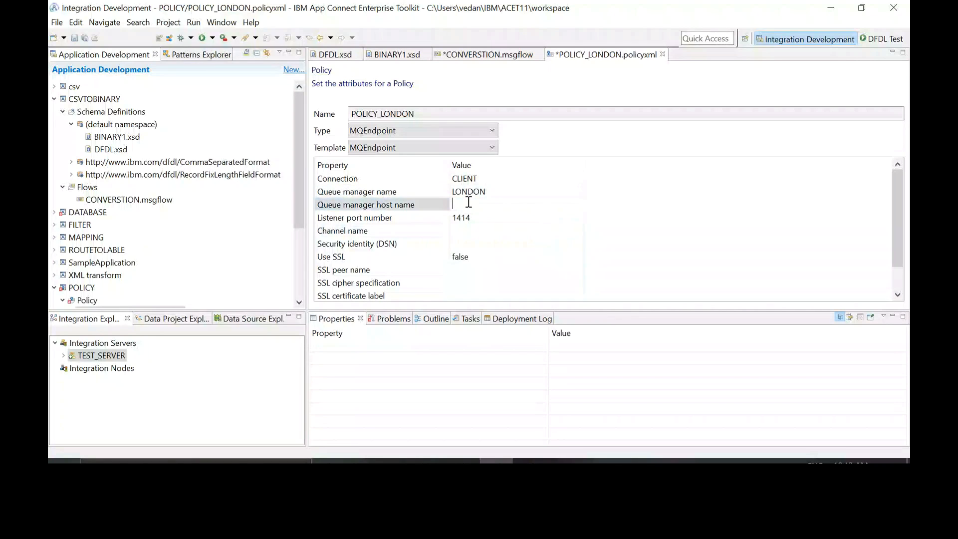
text(LOCALHOST)
Step: Set the POLICY_LONDON policy's channel name to SERVERCONNECTION and save the policy
click(458, 231)
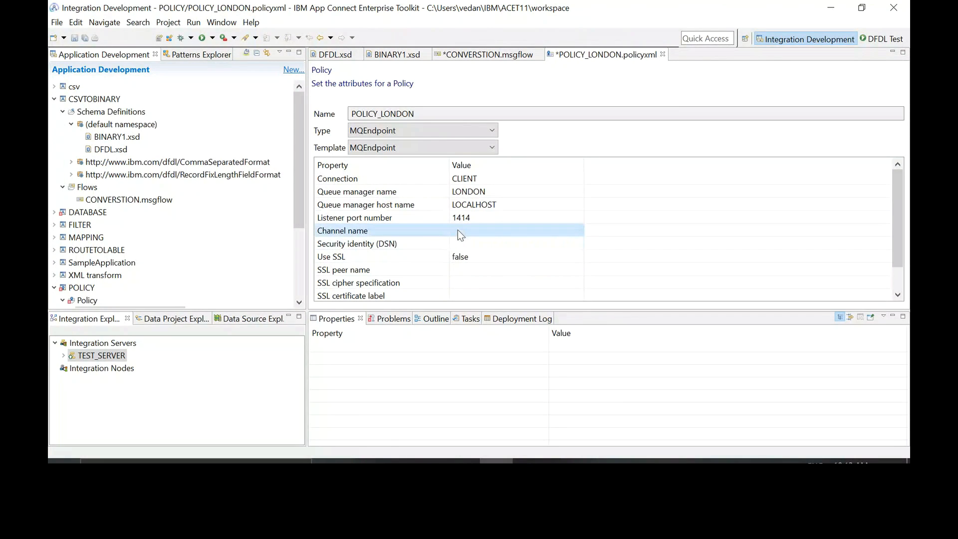
click(458, 230)
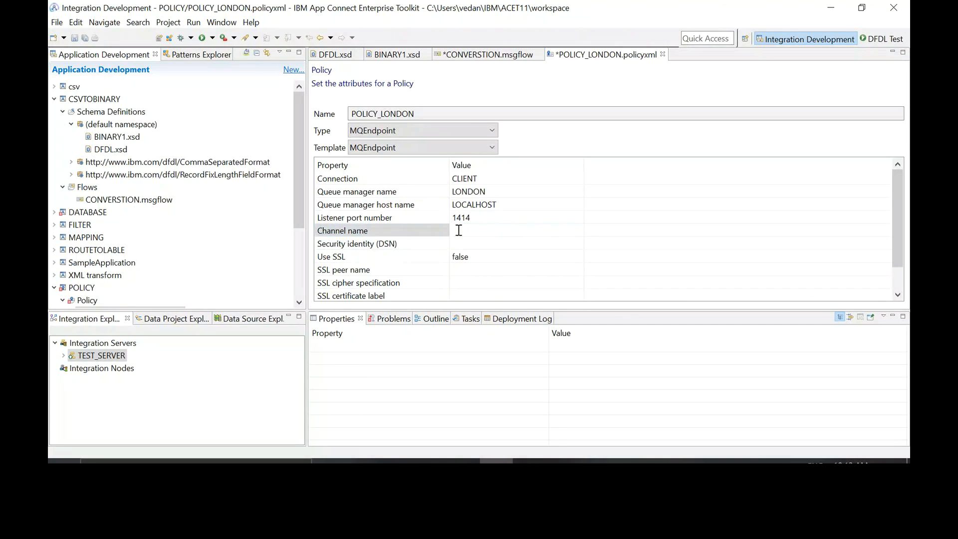
text(SERVERCONNECTION)
key(Return)
key(ctrl+s)
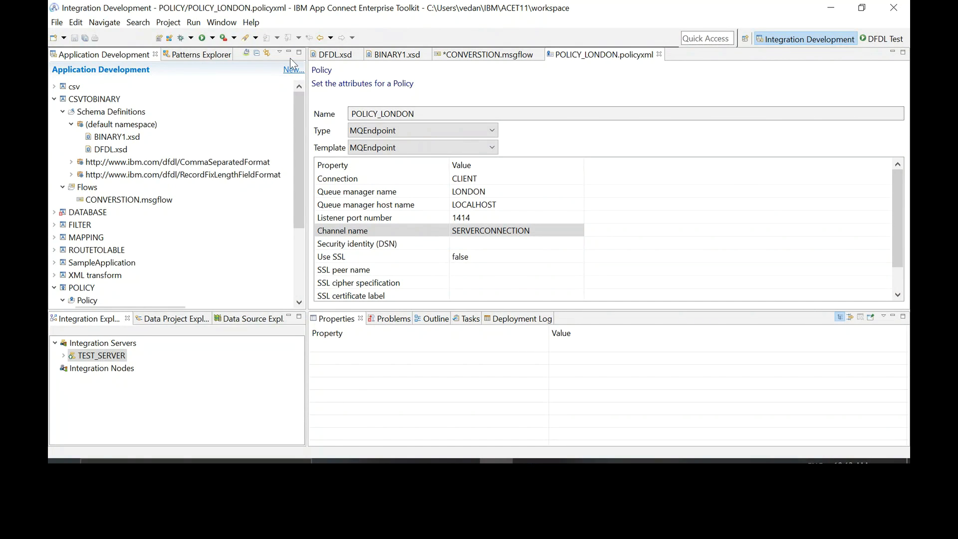
Step: Save the CONVERSTION message flow and look through the MQ Input node's connection, advanced and basic properties
click(472, 58)
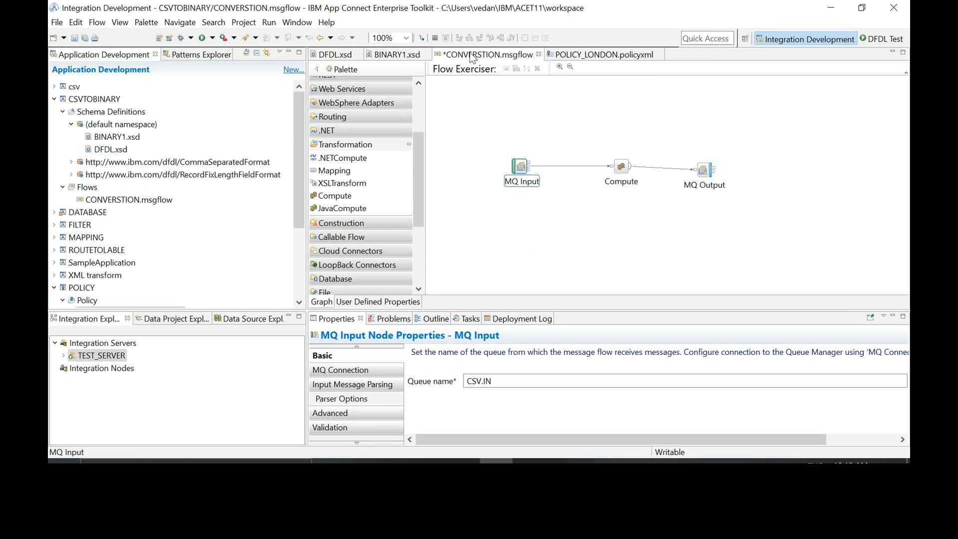
key(ctrl+s)
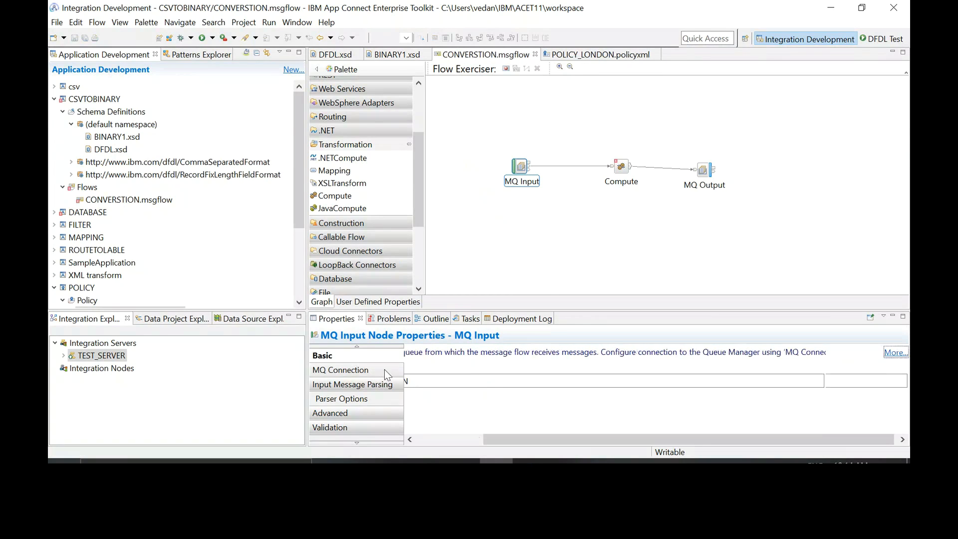
click(385, 370)
click(364, 412)
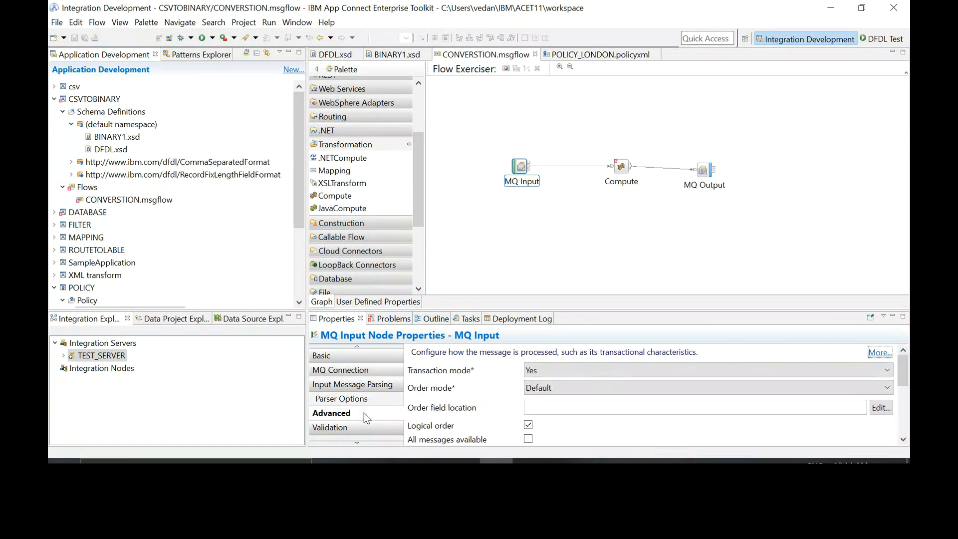
drag(903, 362, 904, 361)
click(360, 357)
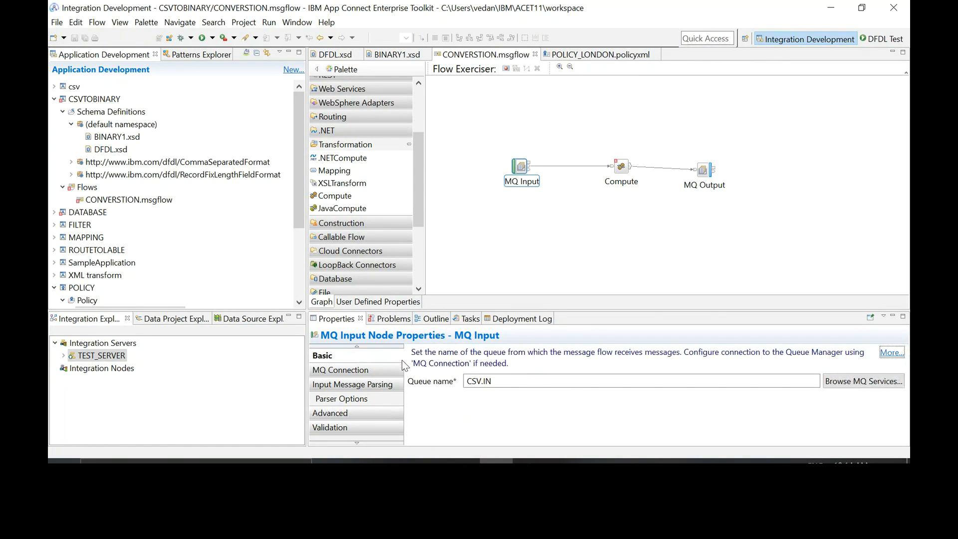
Step: Try MQ client connection properties as the MQ Input node's connection type, and set it back to Local queue manager
click(349, 370)
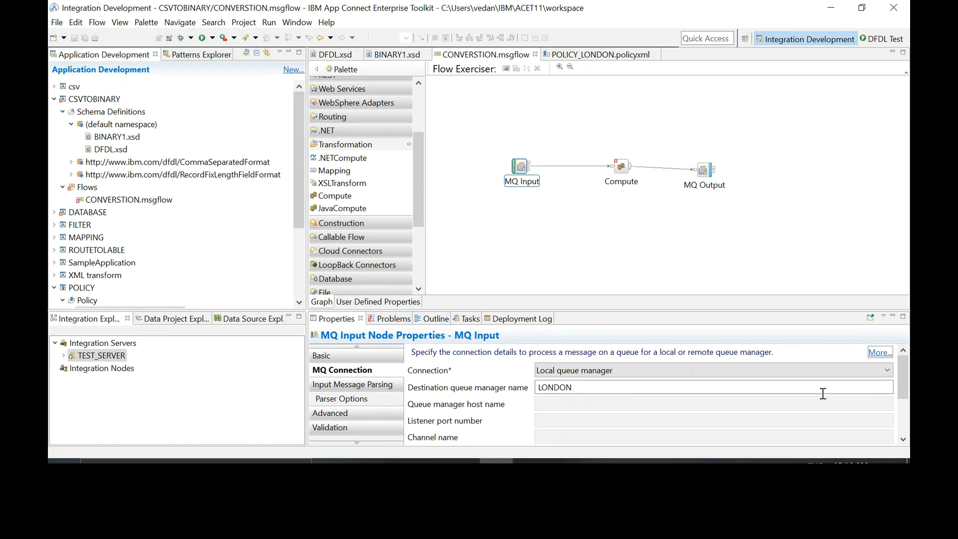
click(691, 369)
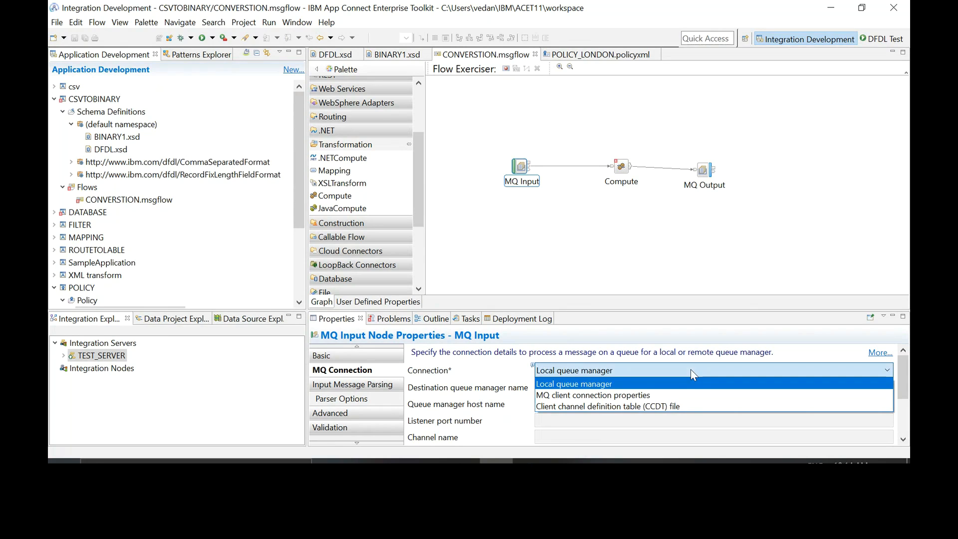
click(696, 398)
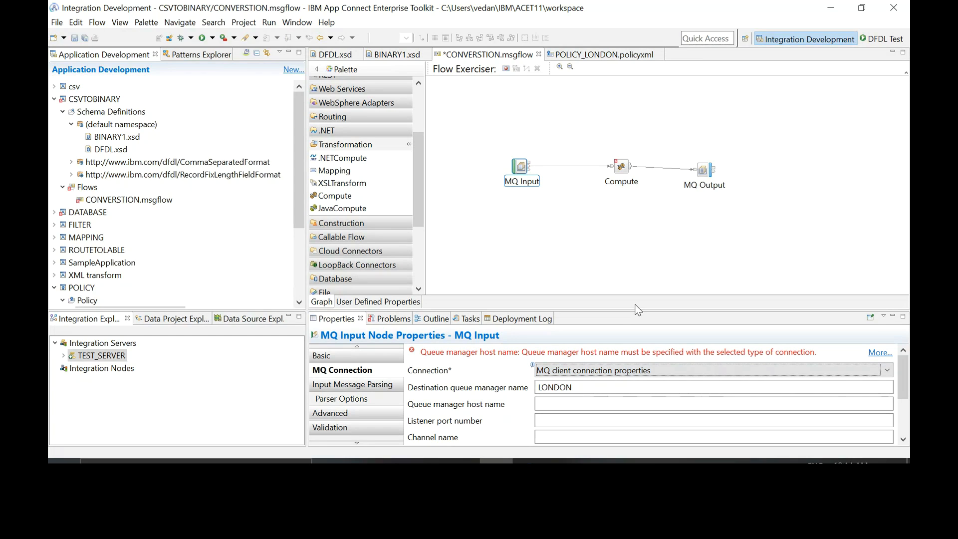
click(662, 369)
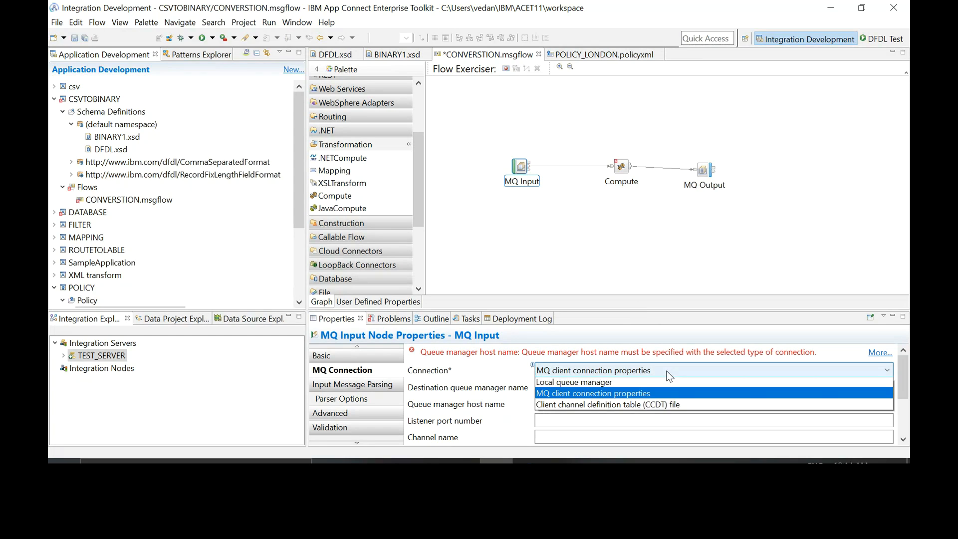
click(646, 387)
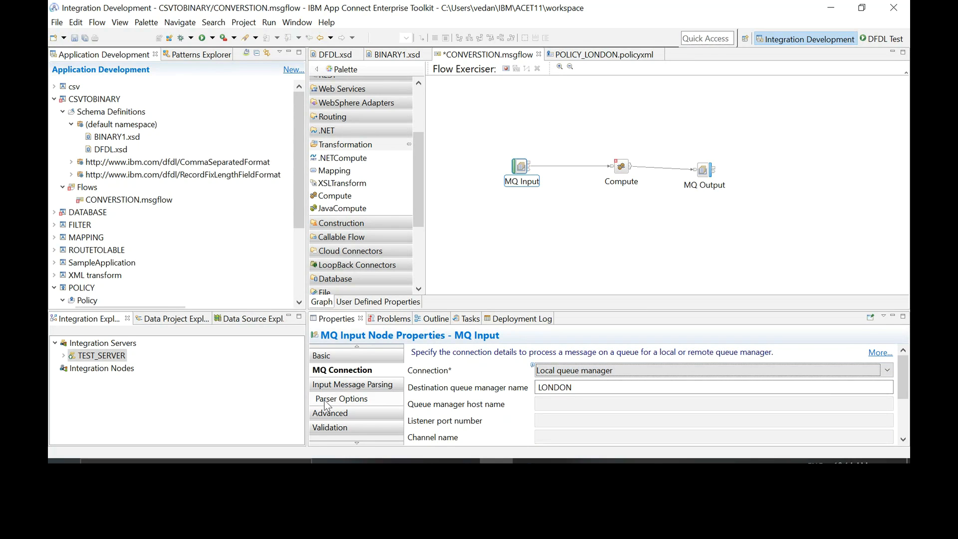
Step: Look through the MQ Input node's advanced properties, such as transaction mode, order mode and browse options
click(331, 413)
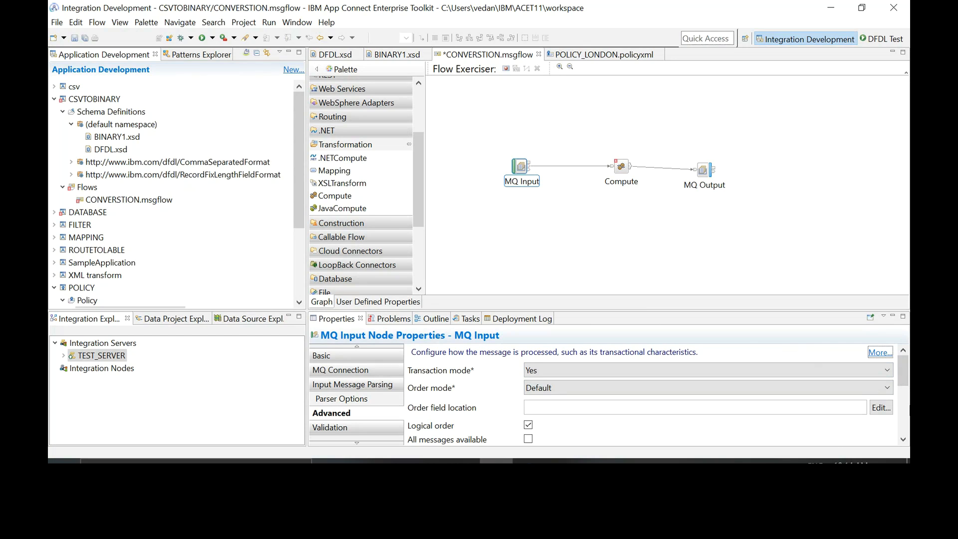
click(908, 411)
scroll(907, 411, down, 3)
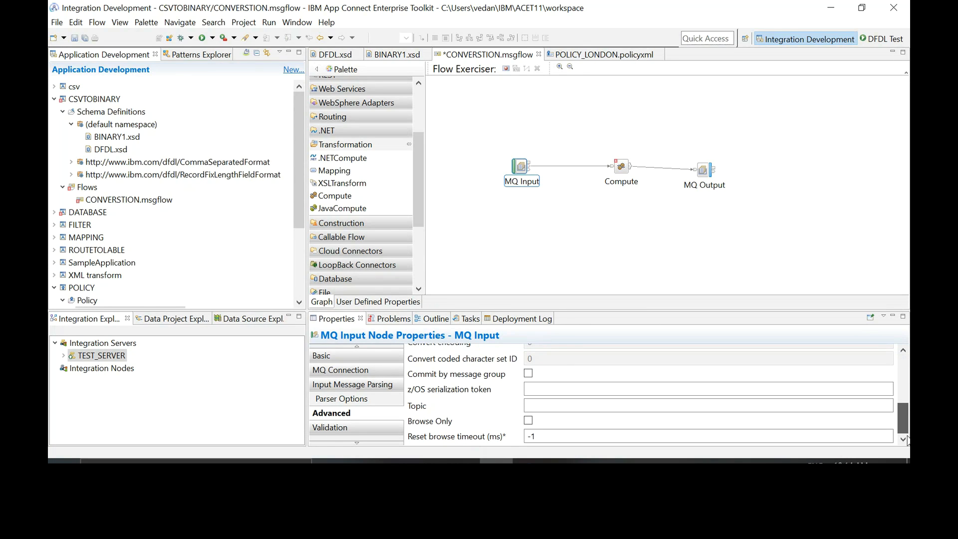
scroll(907, 436, up, 4)
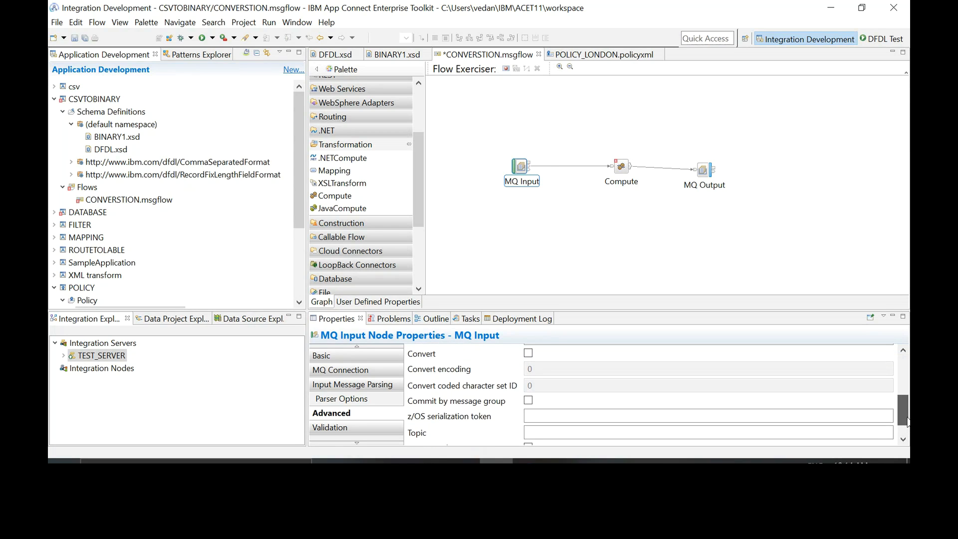
scroll(907, 412, up, 3)
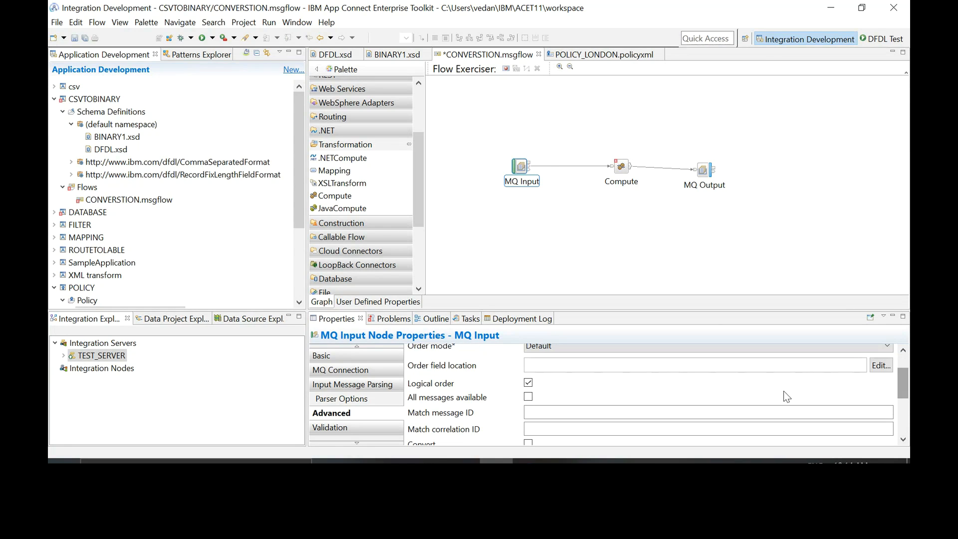
Step: Assign the POLICY_LONDON policy from the POLICY project to the MQ Input node and to the MQ Output node
click(359, 443)
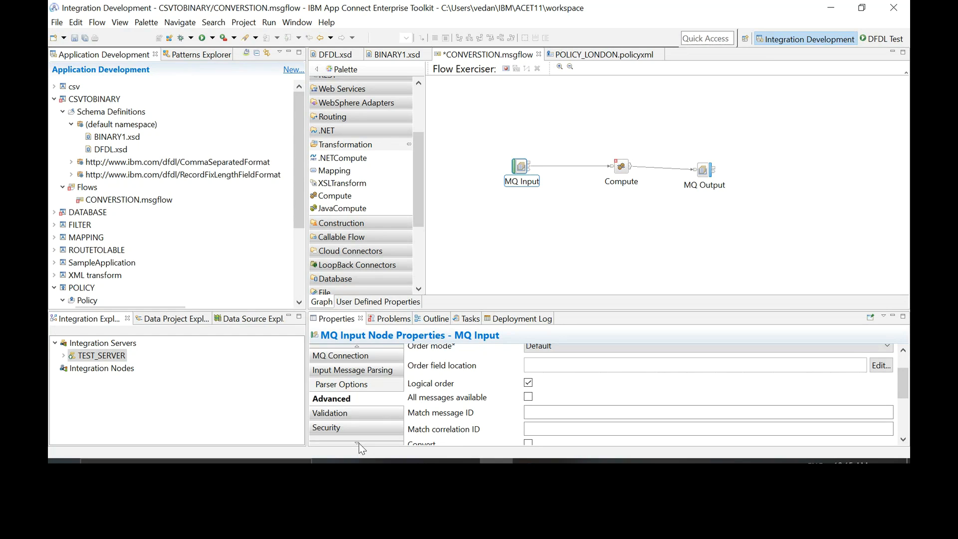
click(358, 443)
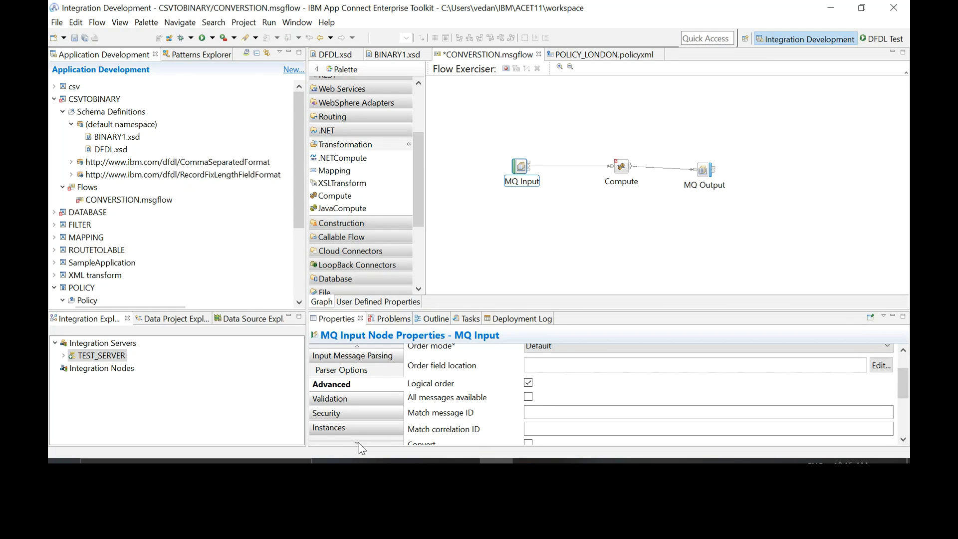
click(358, 443)
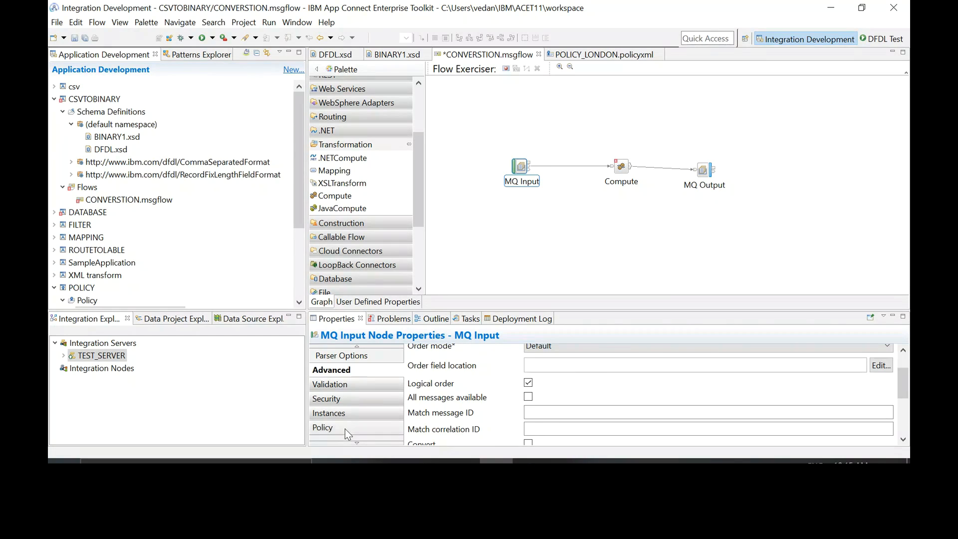
click(346, 429)
click(493, 397)
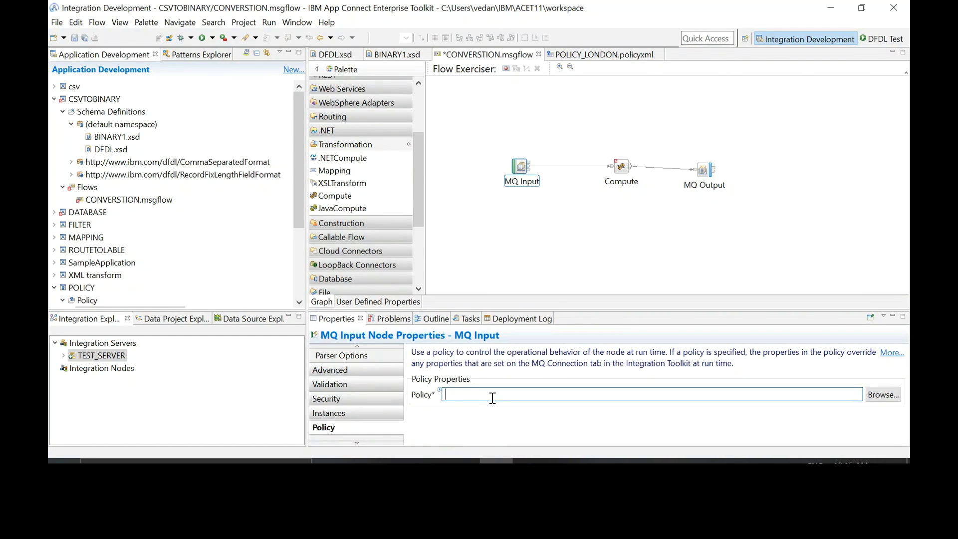
click(874, 395)
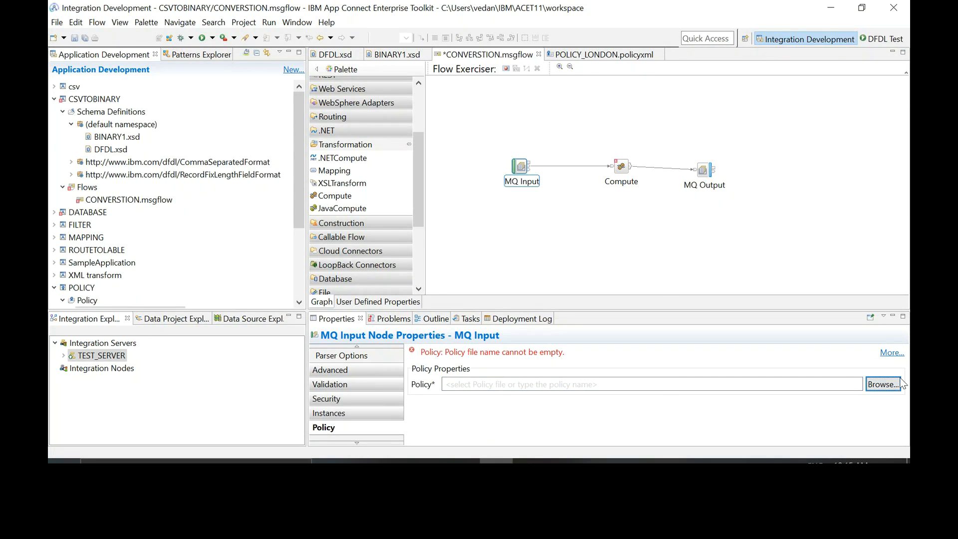
click(893, 384)
click(393, 94)
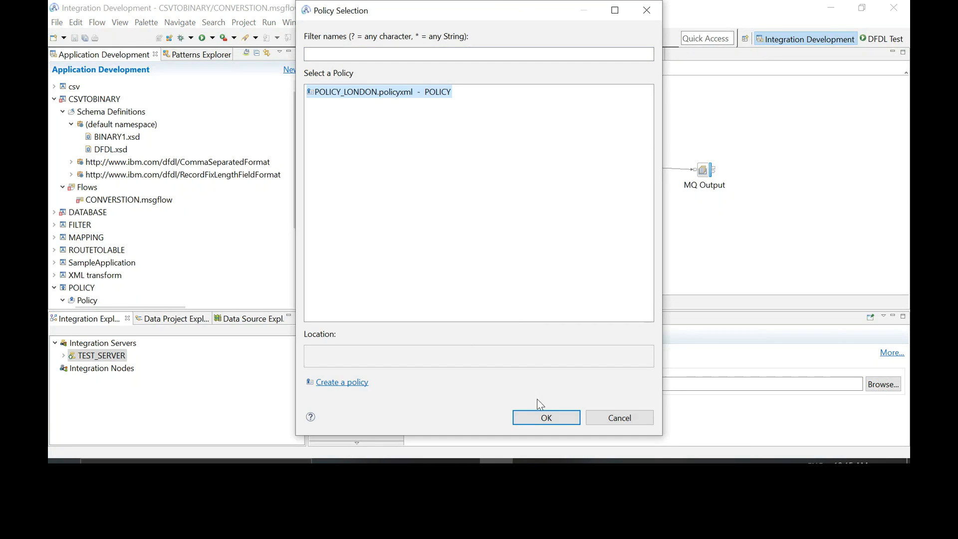
click(542, 422)
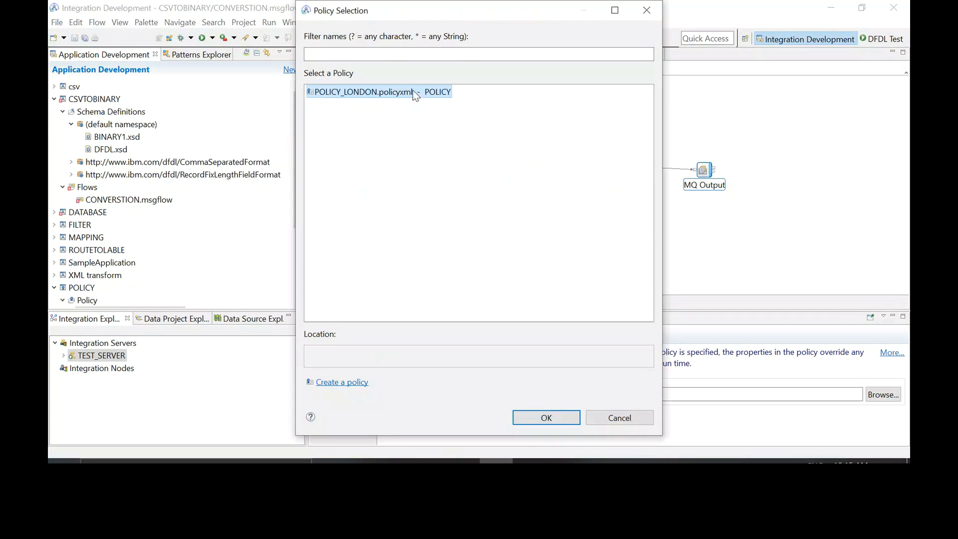
click(530, 424)
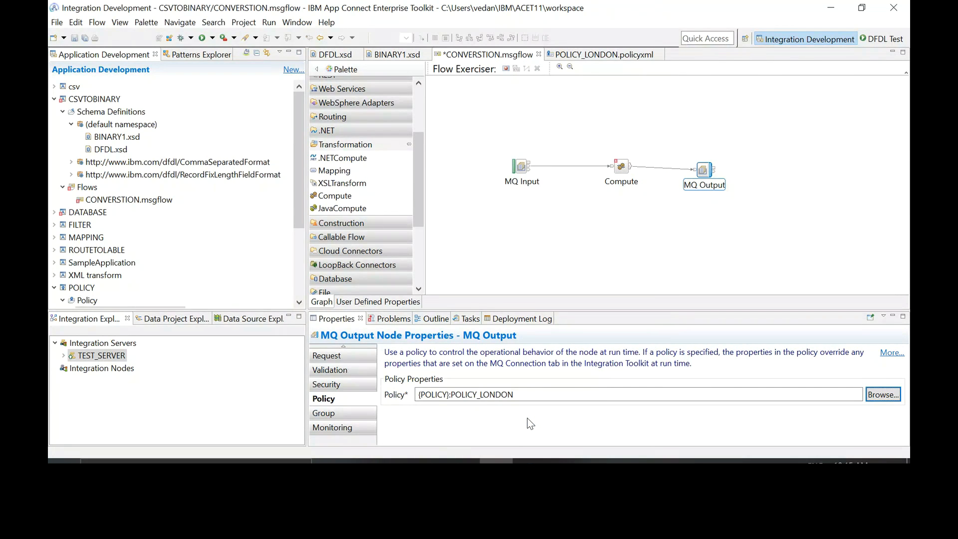
Step: Save the CONVERSTION message flow and open the Compute node's ESQL code
key(ctrl+s)
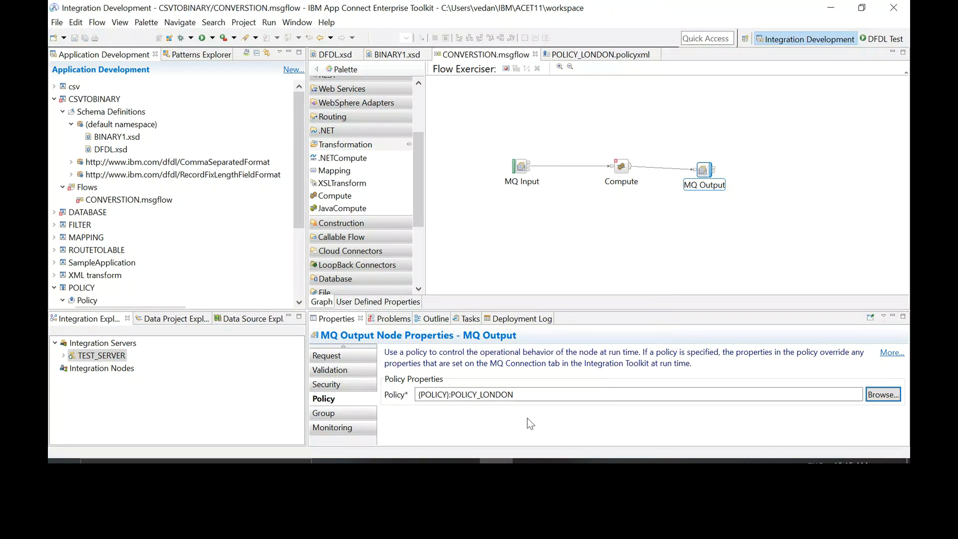
double_click(620, 166)
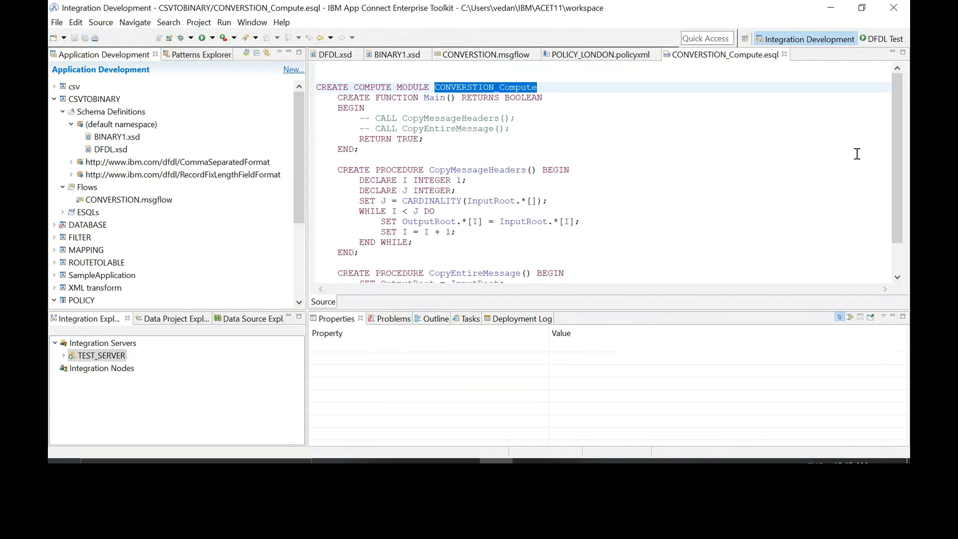
click(376, 118)
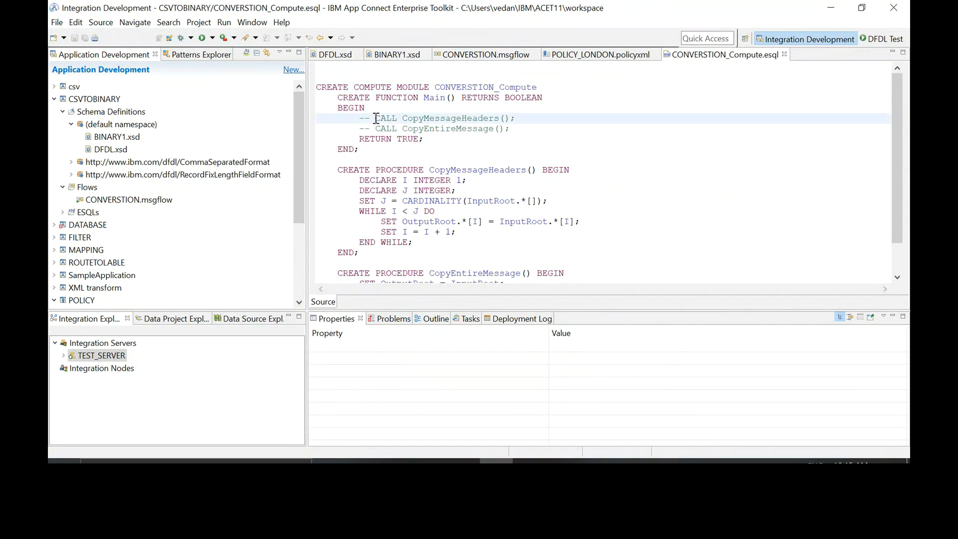
key(BackSpace)
key(BackSpace)
key(BackSpace)
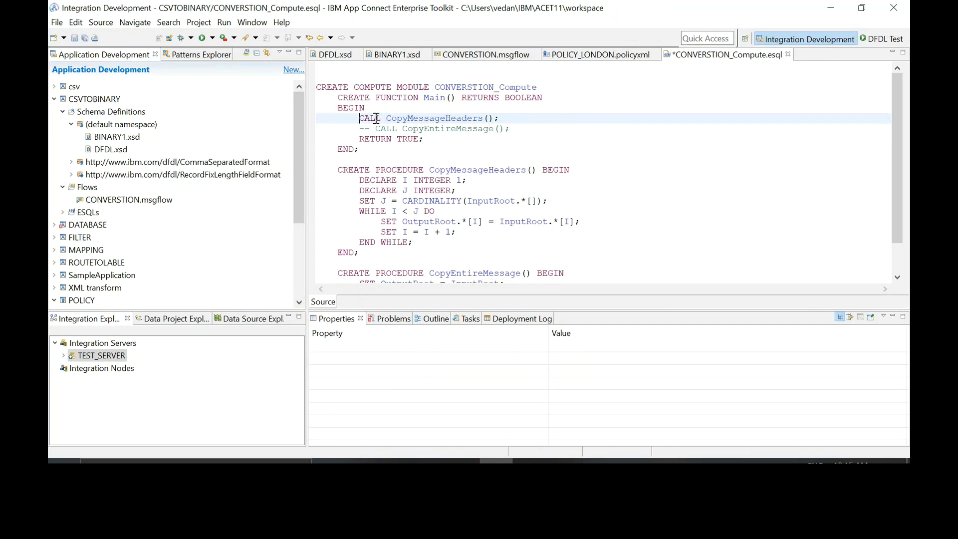
text(--)
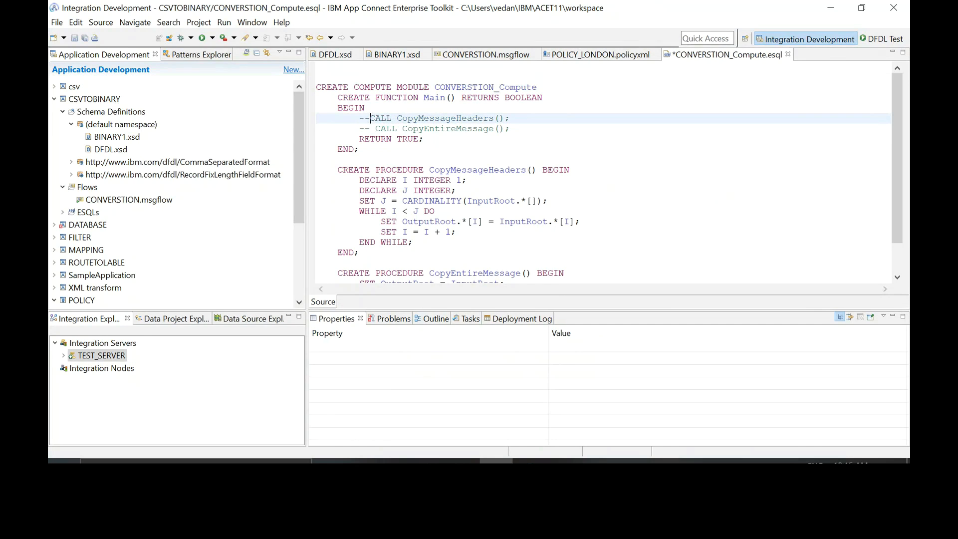
Step: Uncomment the CALL CopyEntireMessage() line in the CONVERSTION_Compute module's Main function and save the ESQL file
click(373, 129)
key(BackSpace)
key(BackSpace)
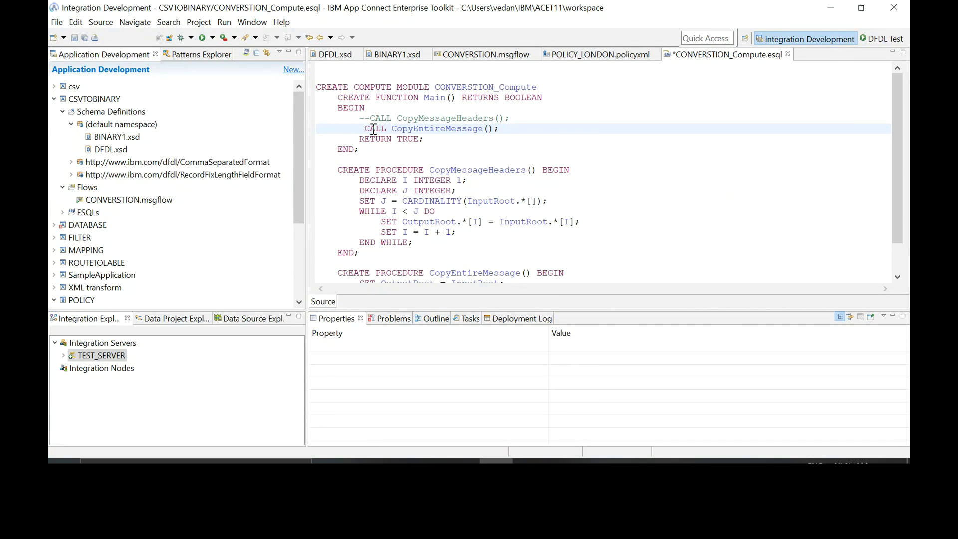
key(ctrl+s)
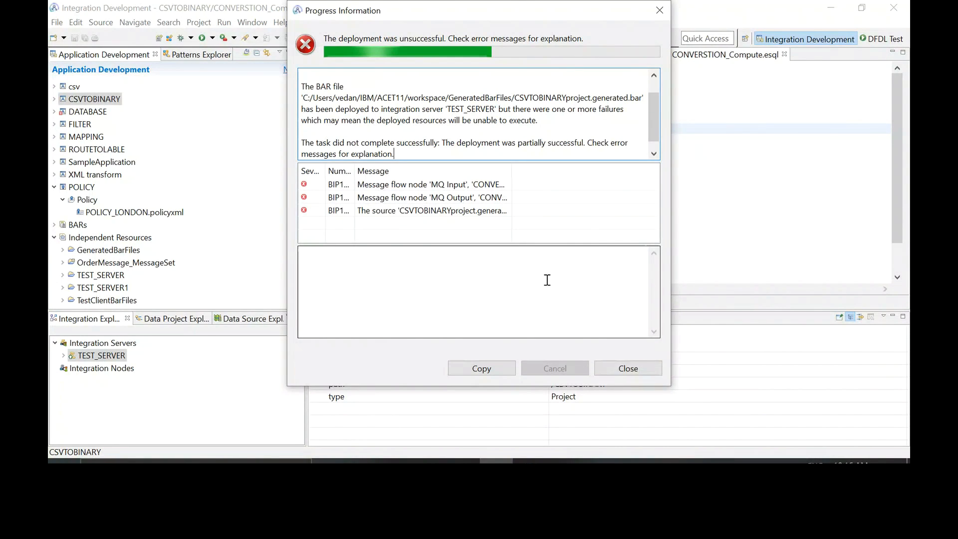
Step: Read the details of the MQ Input node's deployment error and dismiss the deployment report
click(413, 186)
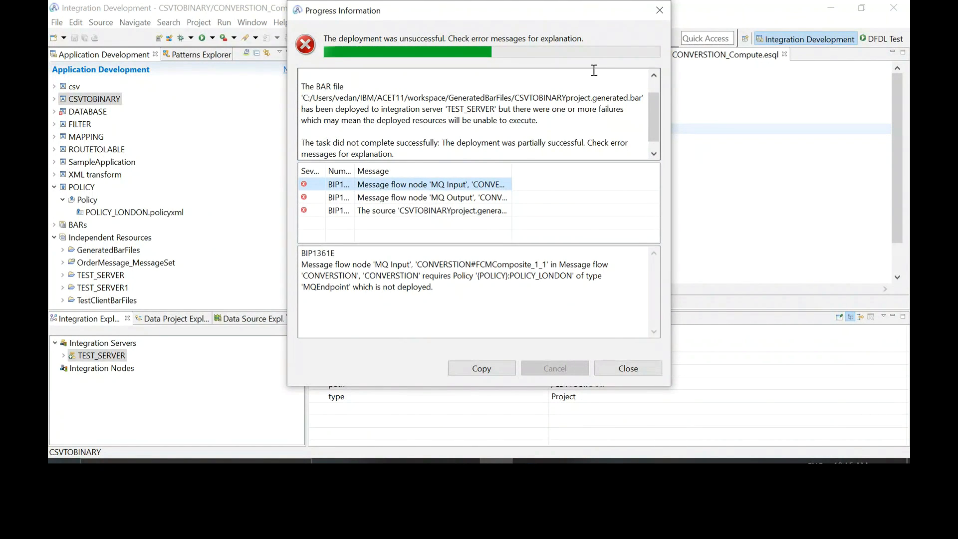
click(622, 373)
Step: Deploy the POLICY project to the TEST_SERVER integration server, and redeploy the CSVTOBINARY application to it
drag(80, 187, 83, 344)
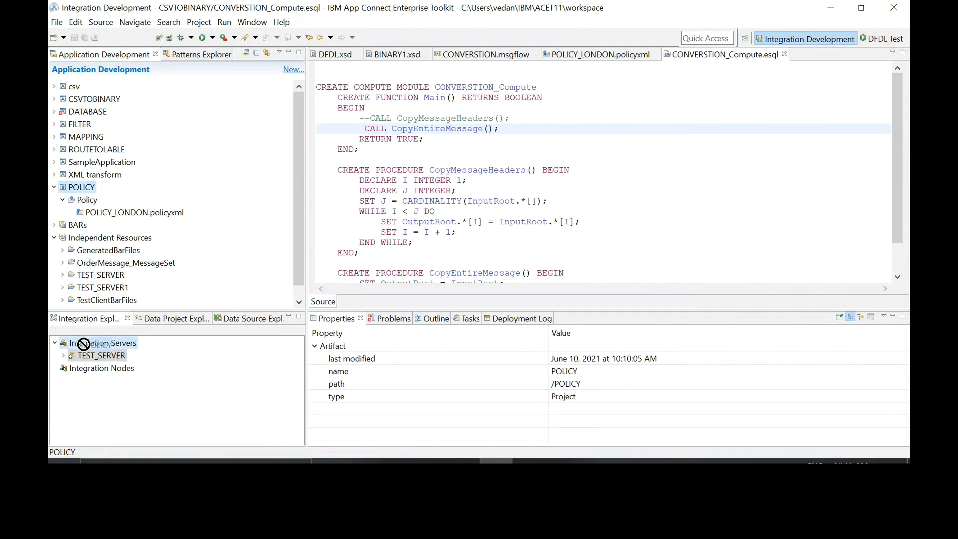
drag(84, 344, 100, 355)
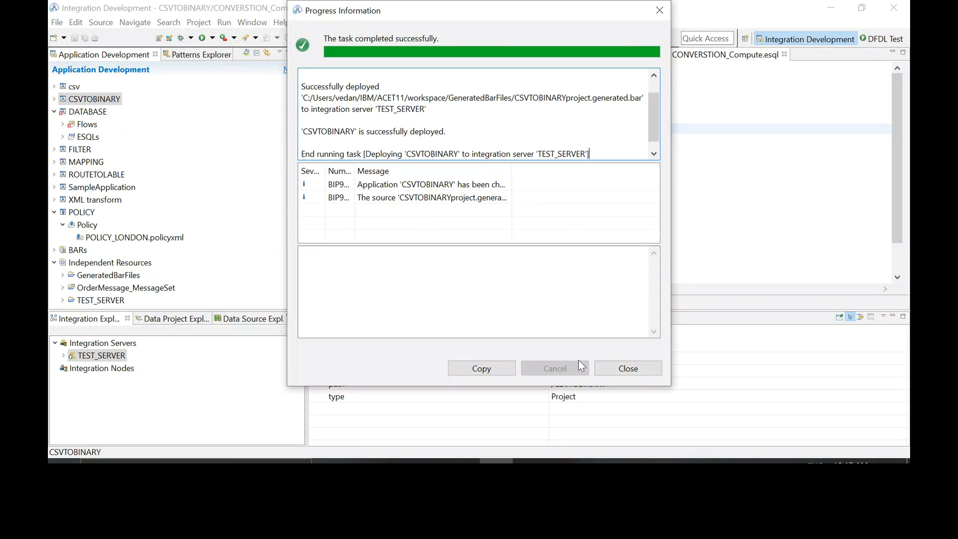
click(639, 369)
Step: Switch to IBM MQ Explorer and put the test message 123 on the LONDON queue manager's CSV.IN queue
click(529, 461)
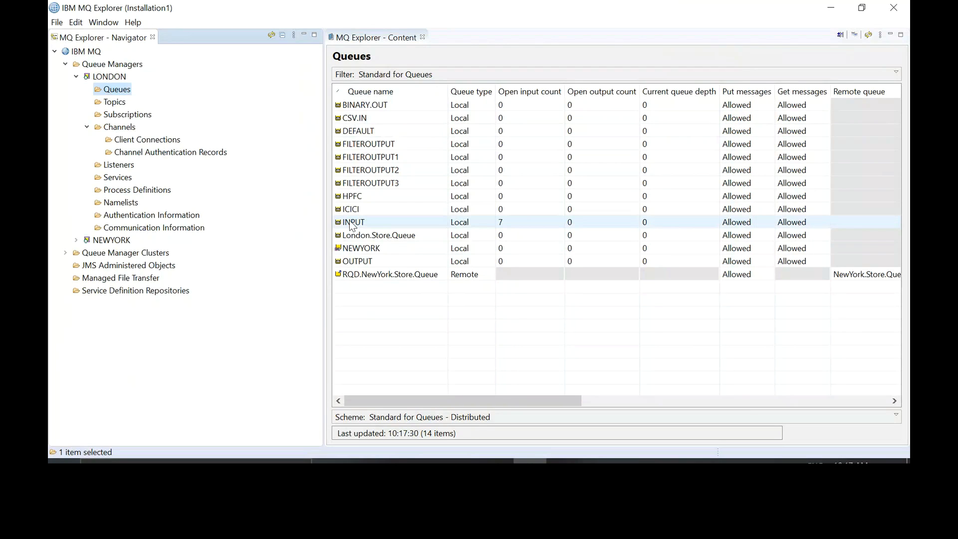
right_click(356, 118)
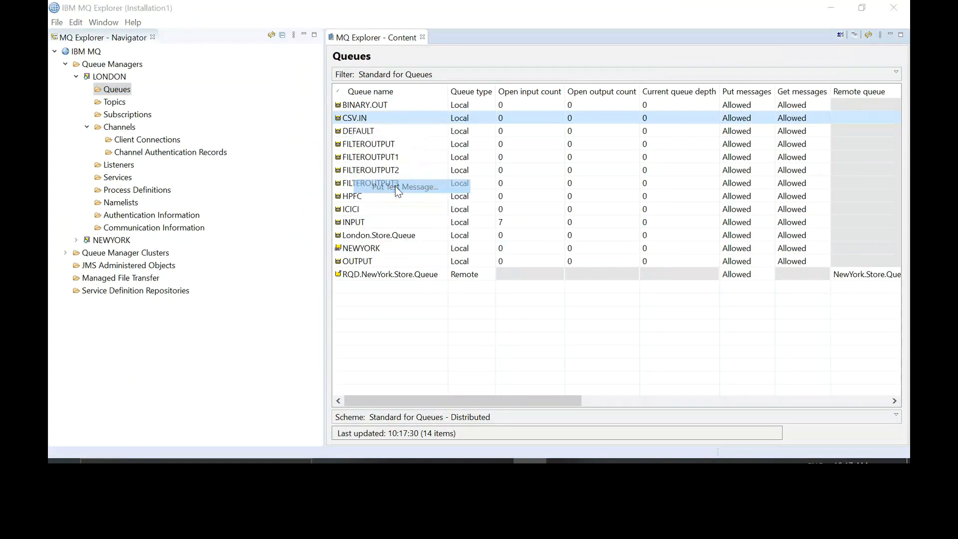
click(395, 187)
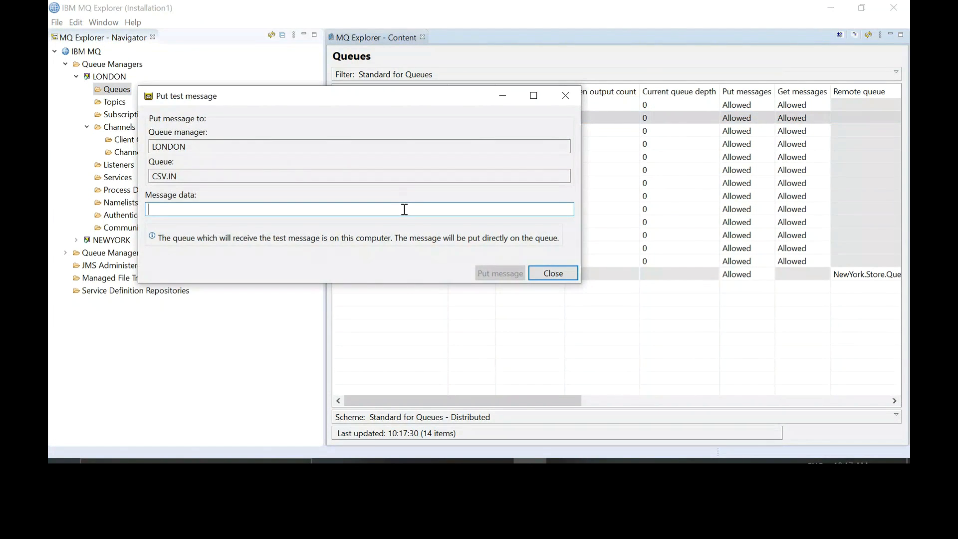
text(123)
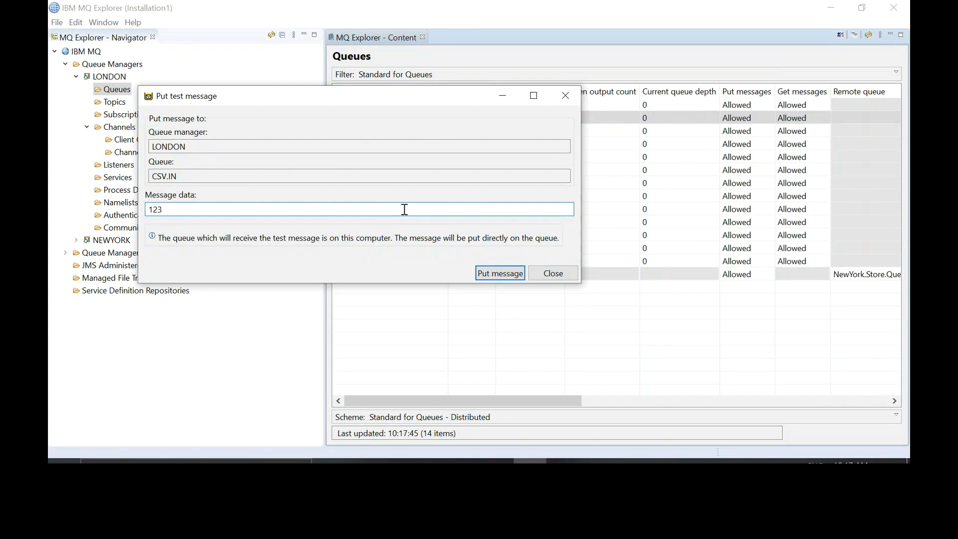
click(484, 273)
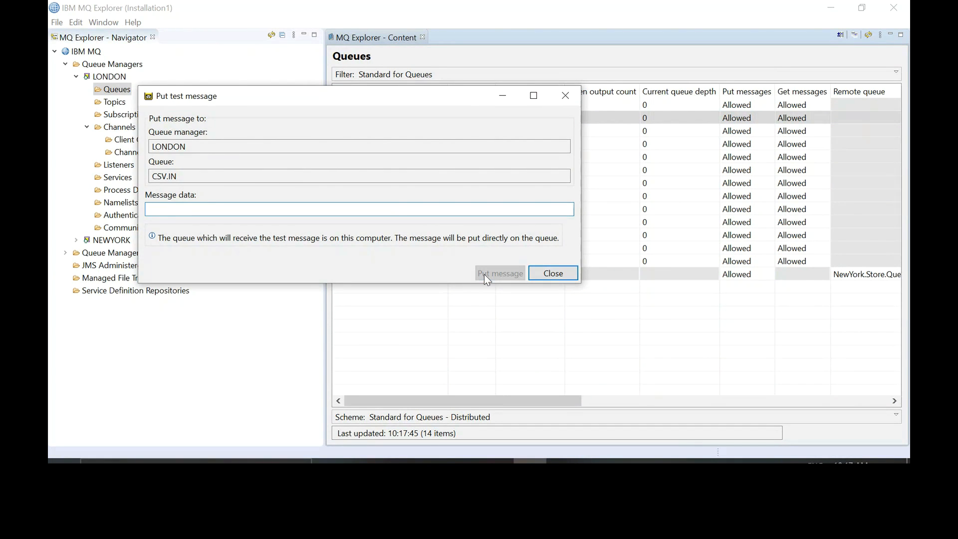
click(568, 275)
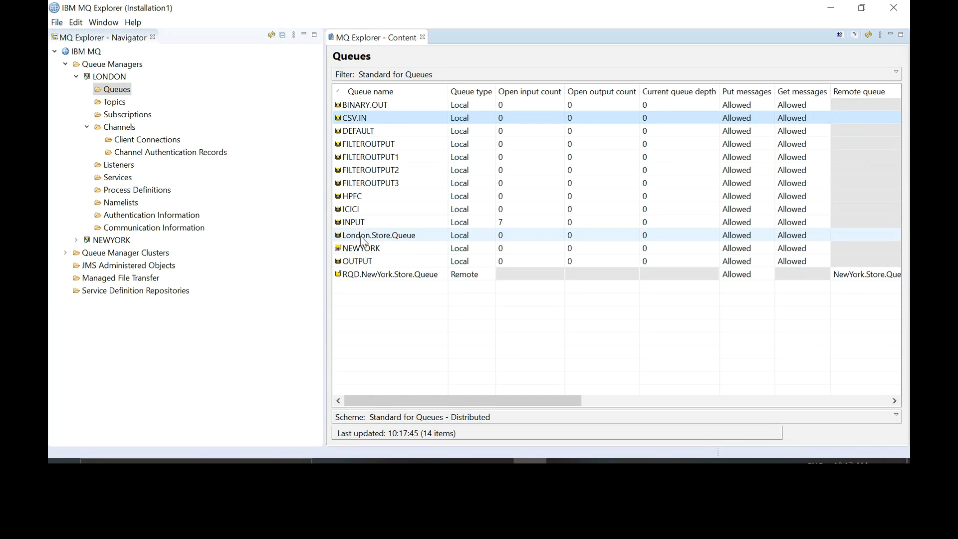
Step: Check the status of the BINARY.OUT queue, including its last put and get details, and close the status window
right_click(382, 108)
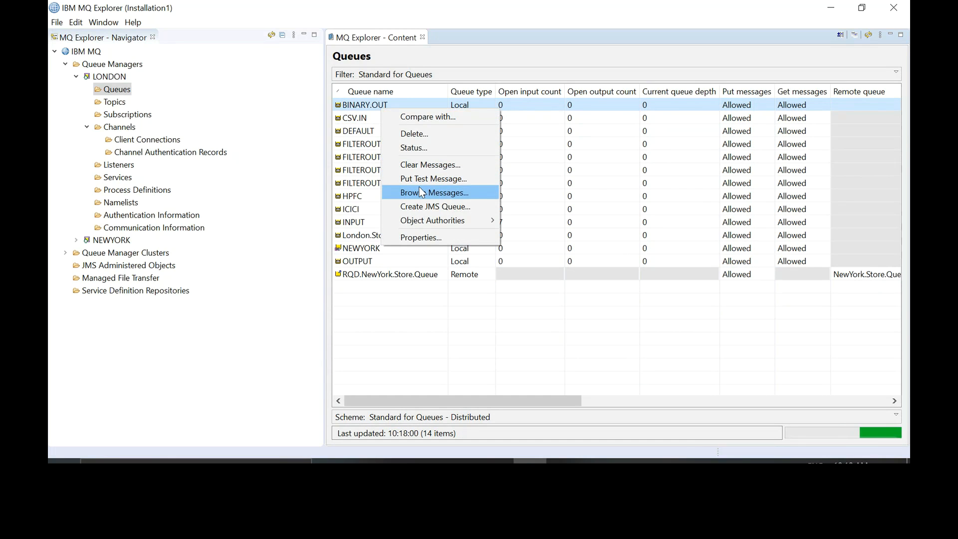
click(412, 150)
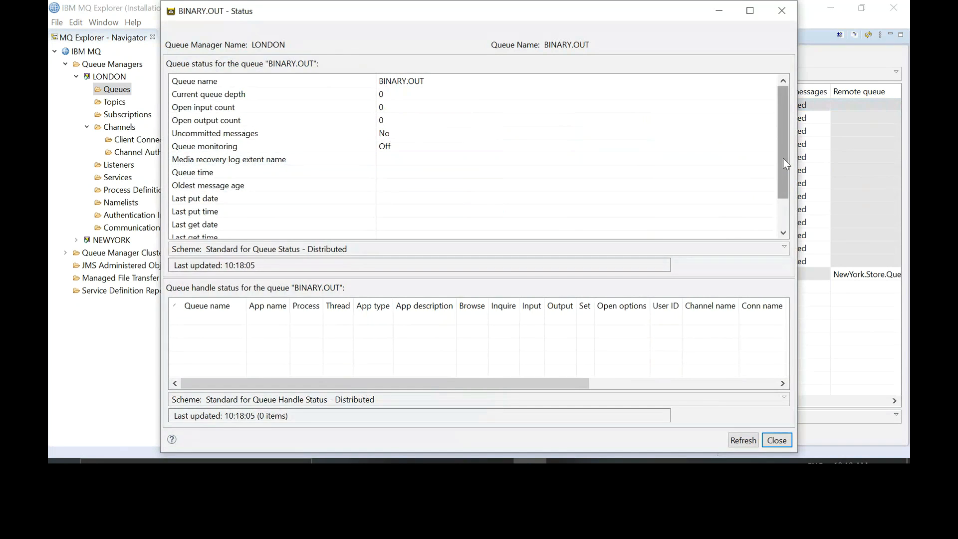
drag(783, 158, 783, 200)
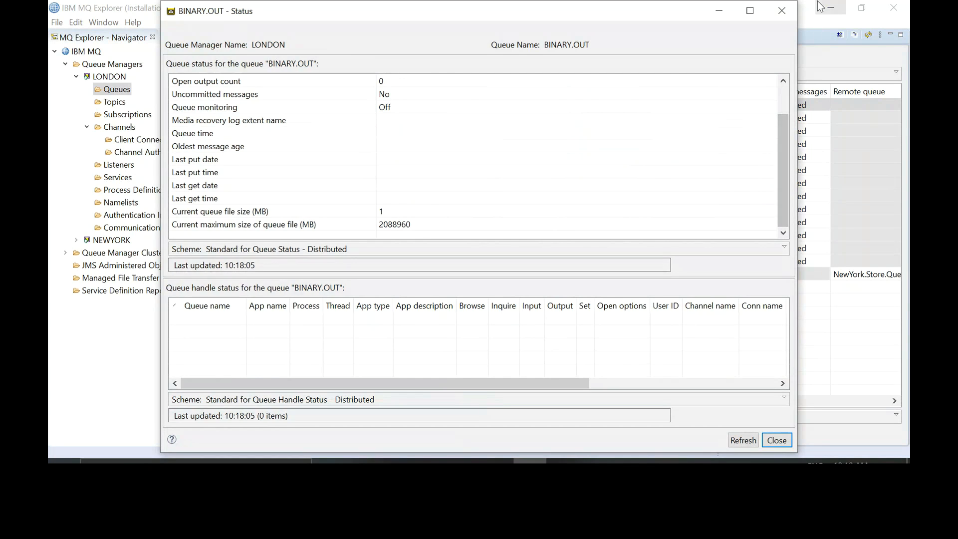
click(790, 15)
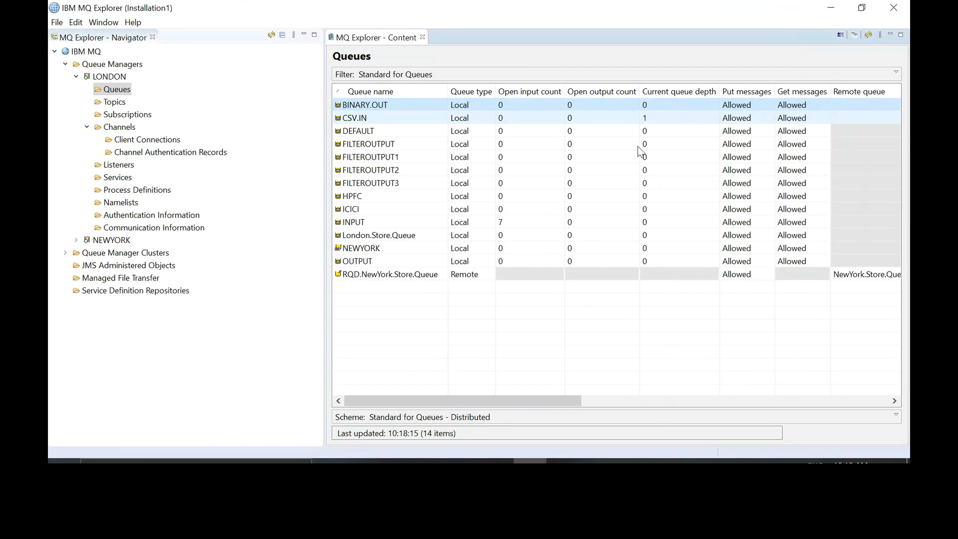
click(296, 342)
Step: Switch back to IBM App Connect Enterprise Toolkit and align the MQ Output node with the Compute node in the CONVERSTION flow
click(496, 462)
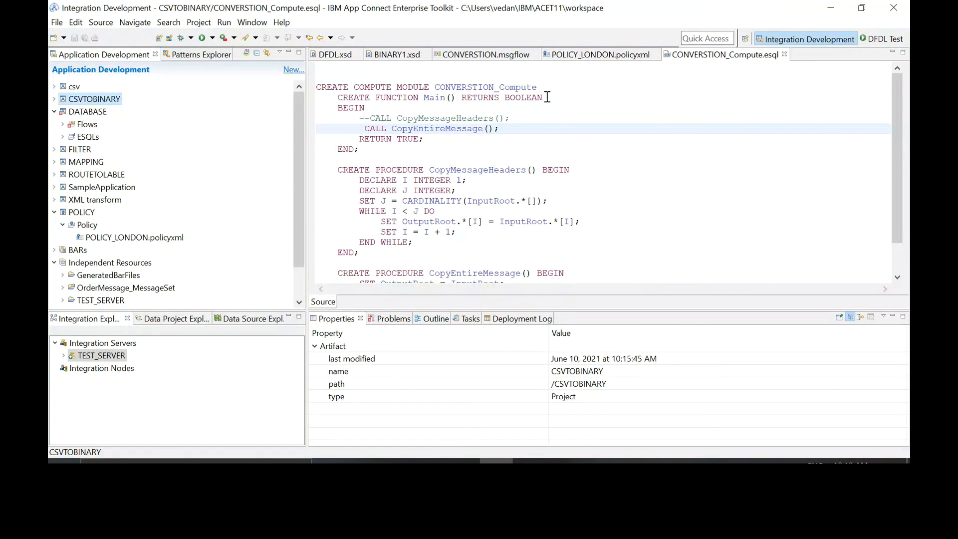
click(497, 59)
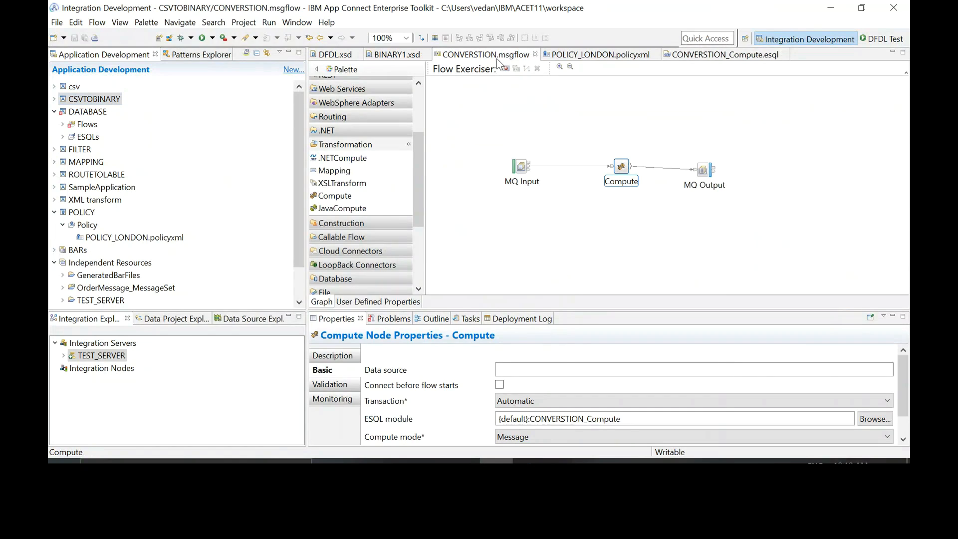
drag(705, 169, 708, 166)
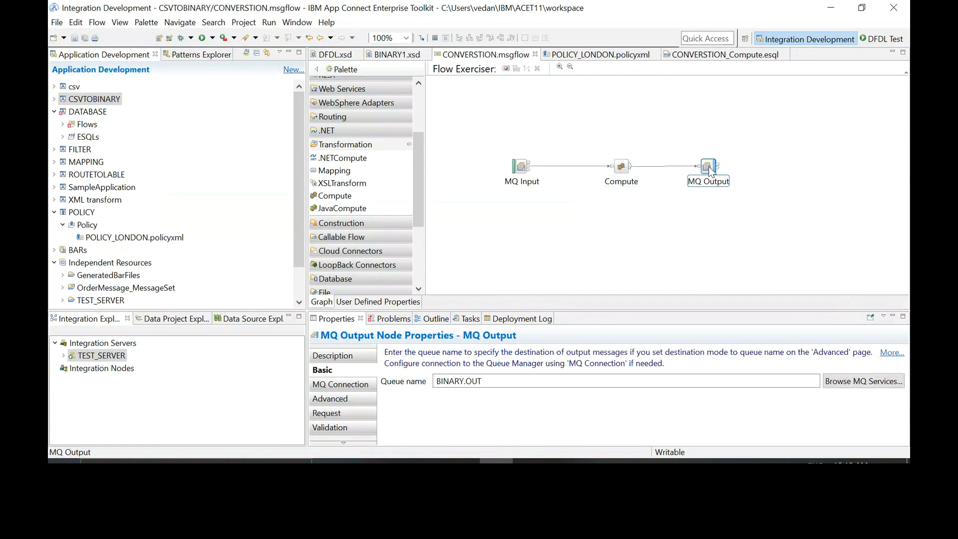
Step: Add a Passthrough node to the CONVERSTION flow and place it above the Compute node
click(589, 148)
right_click(553, 103)
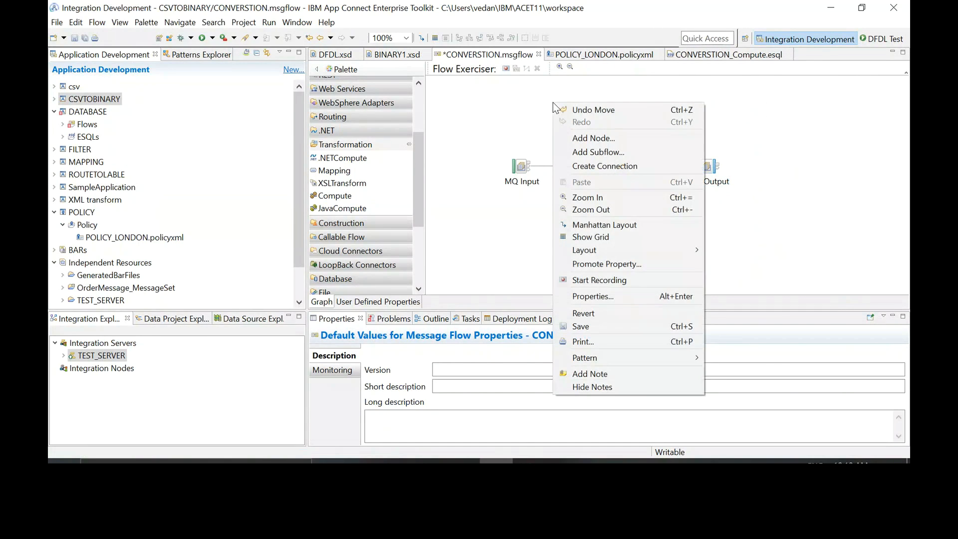
click(597, 139)
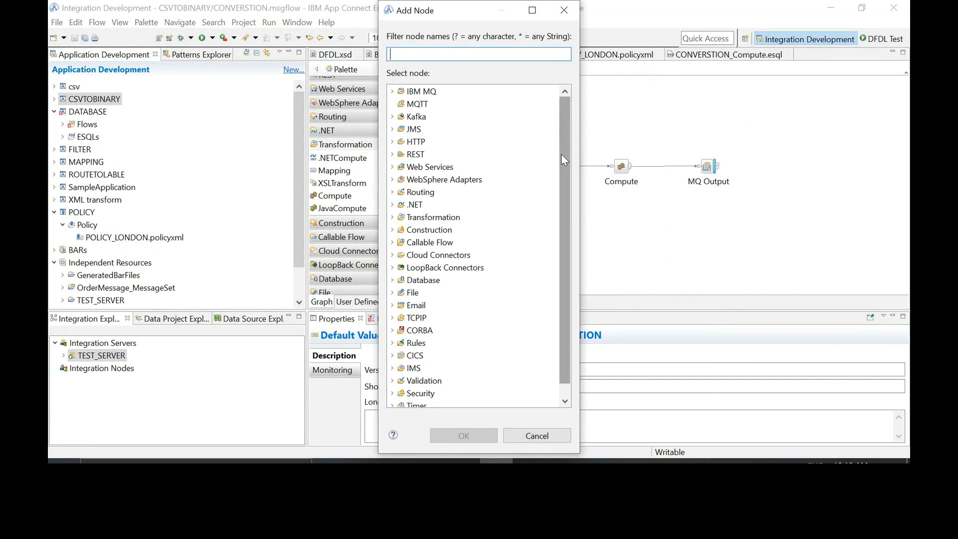
text(PAS)
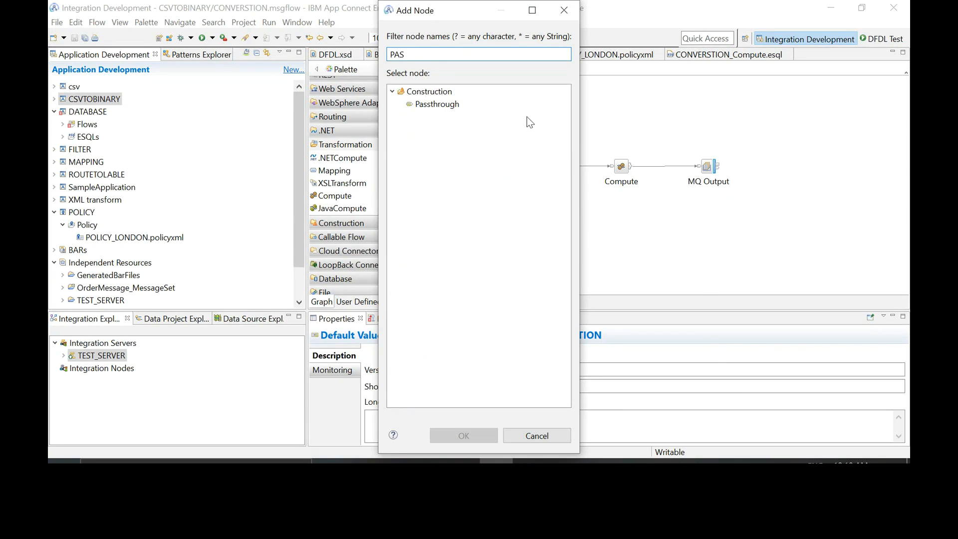
click(458, 104)
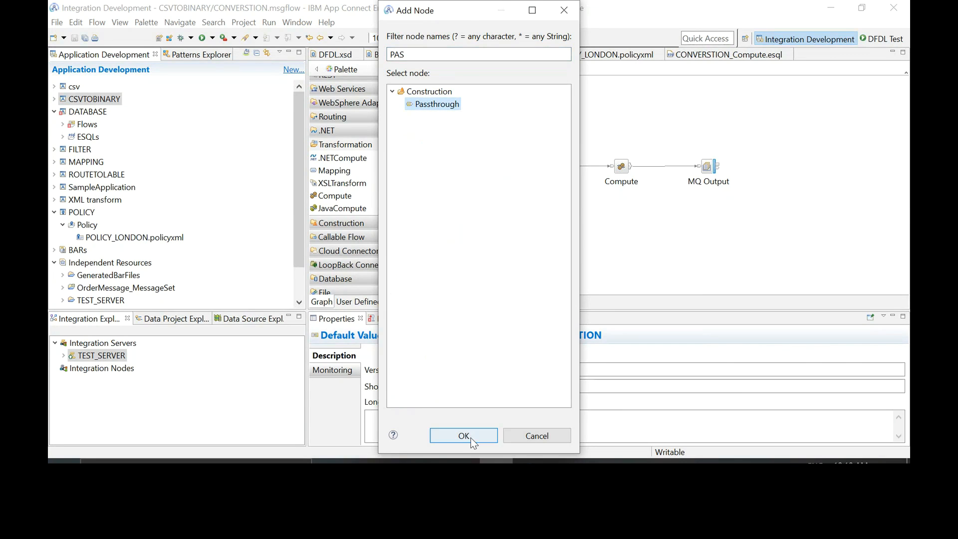
click(464, 436)
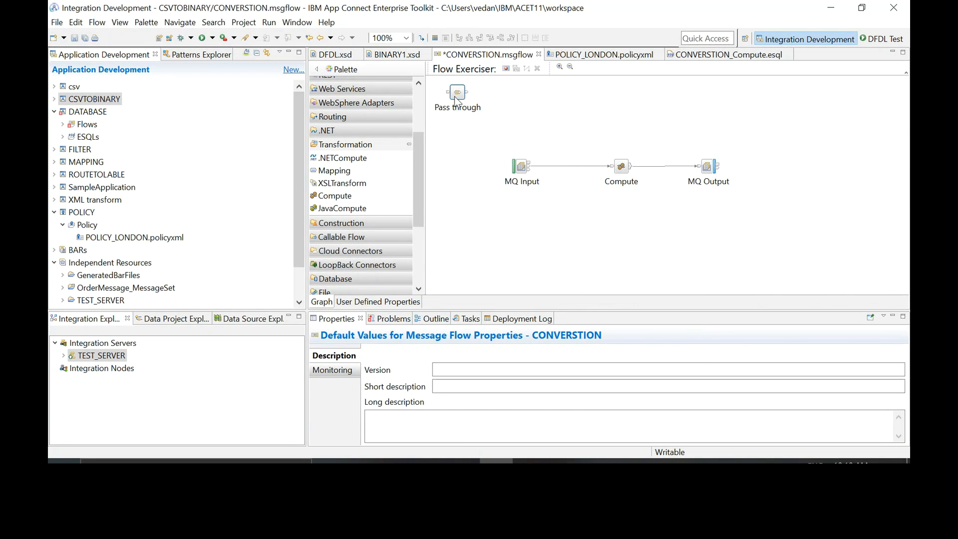
drag(458, 102, 775, 170)
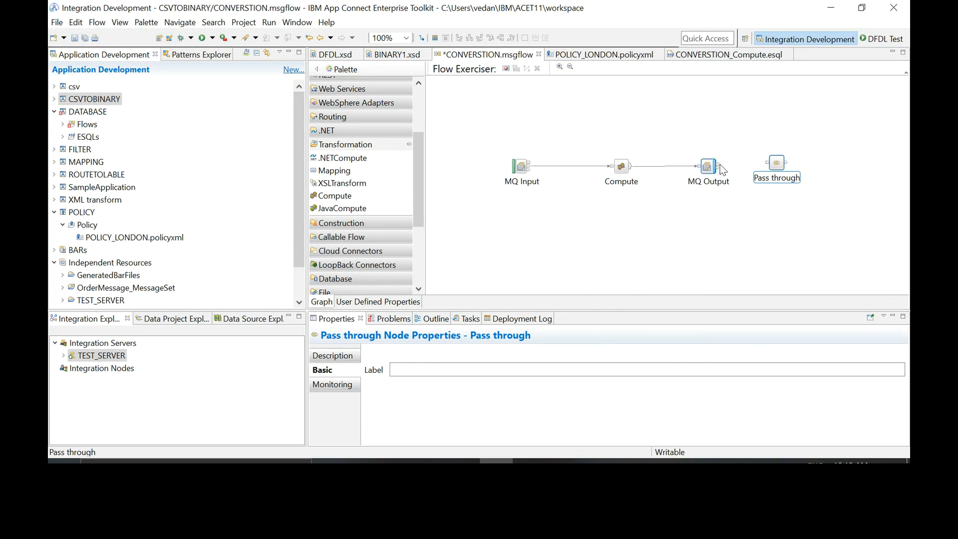
drag(776, 164, 614, 107)
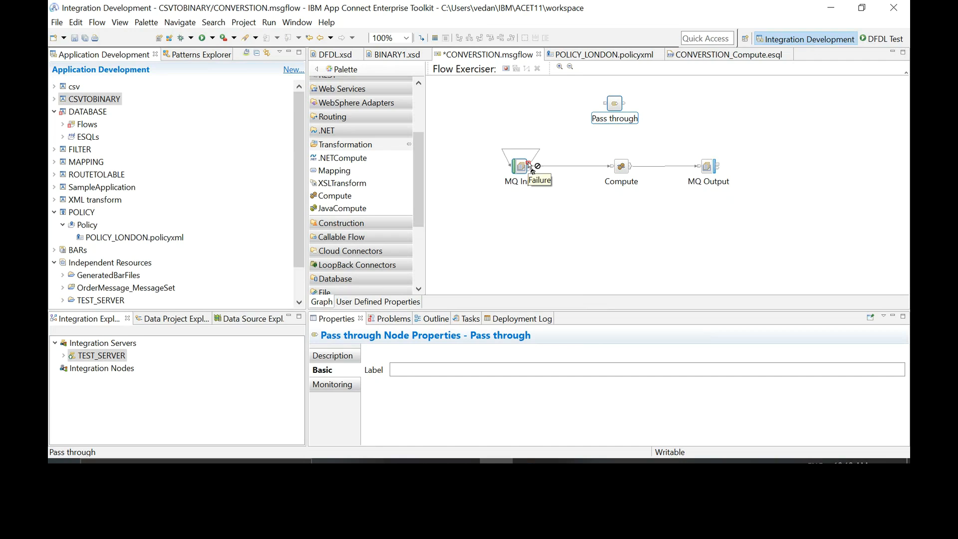
Step: Connect the MQ Input node's Failure and Catch terminals to the Pass through node's In terminal, and save the flow
drag(531, 164, 607, 106)
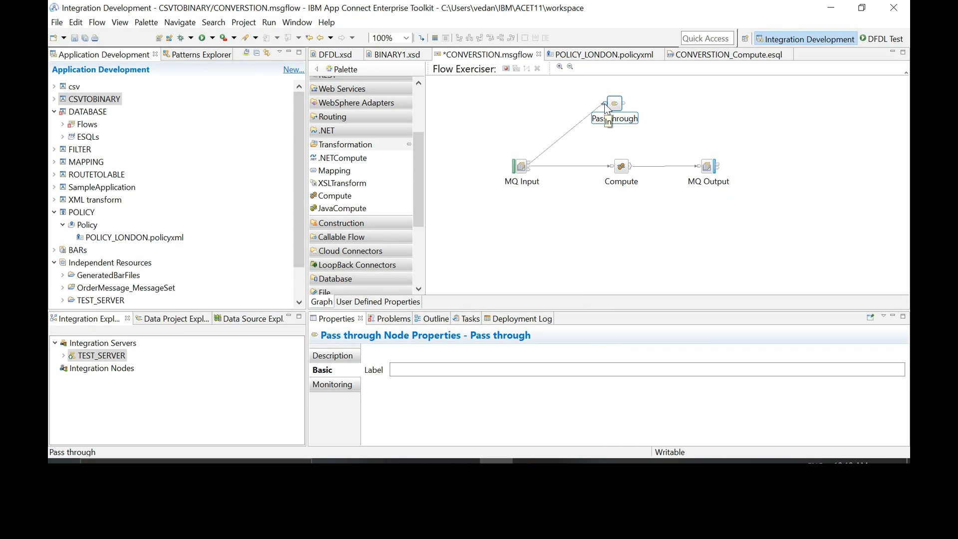
mouse_move(530, 170)
mouse_down()
mouse_move(577, 145)
mouse_move(605, 109)
mouse_up()
key(ctrl+s)
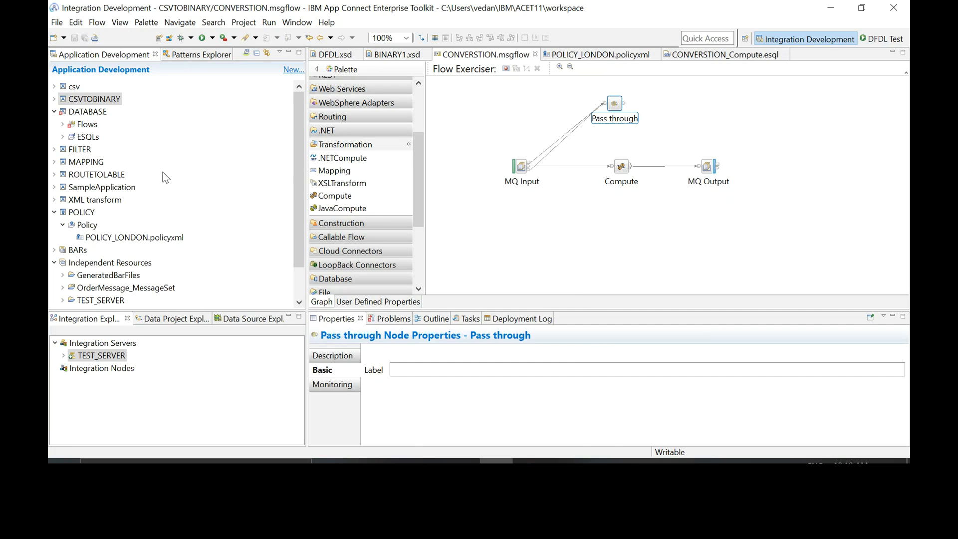
Step: Redeploy the CSVTOBINARY application to TEST_SERVER, review the deployment messages and close the progress window
click(55, 212)
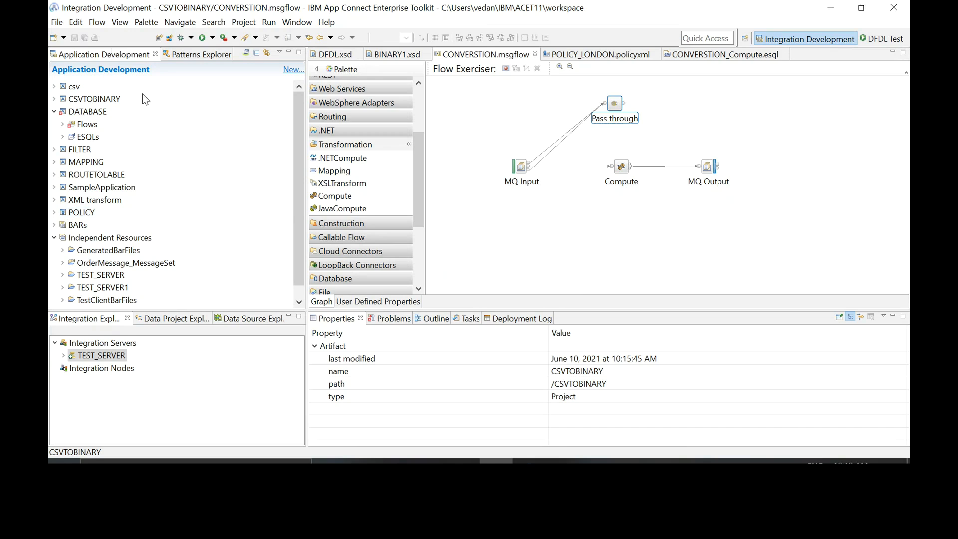
drag(106, 99, 134, 358)
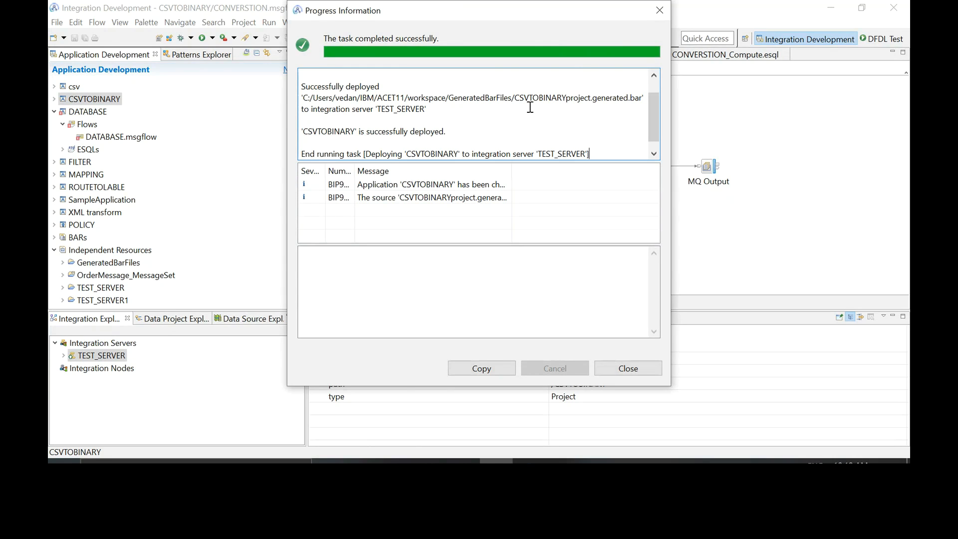
mouse_move(649, 103)
mouse_down()
mouse_move(649, 113)
mouse_move(650, 85)
mouse_up()
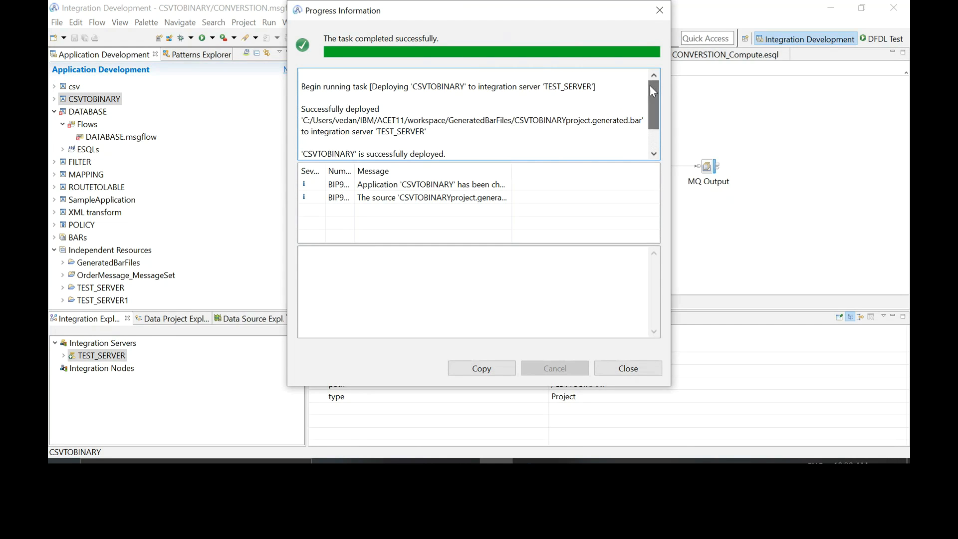
click(608, 369)
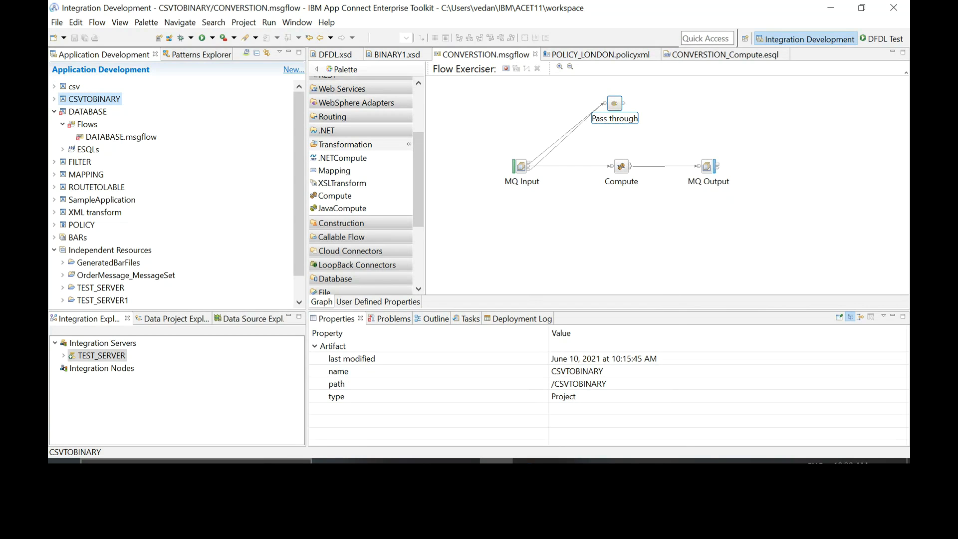
Step: Switch to Google Chrome and open the integration server's web interface at localhost:7600
key(super)
text(CH)
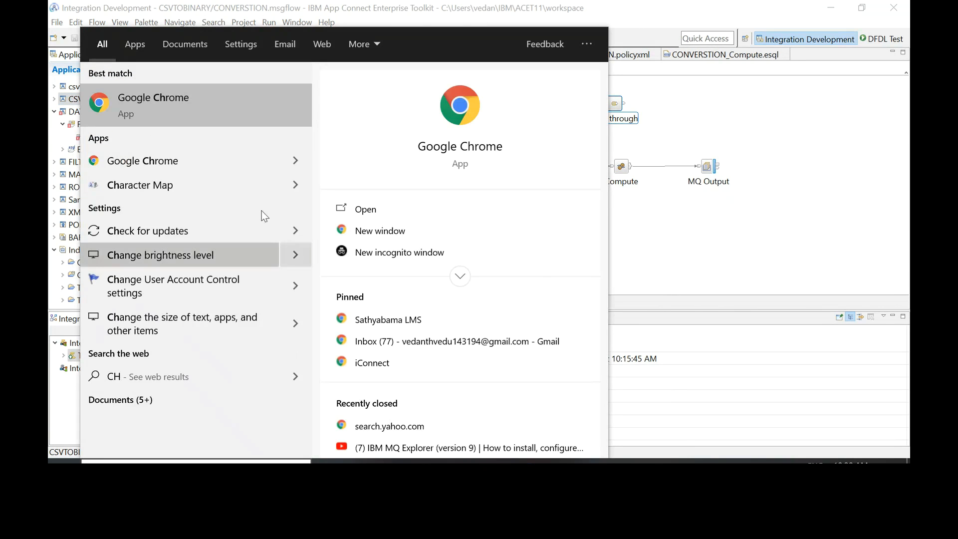
click(262, 103)
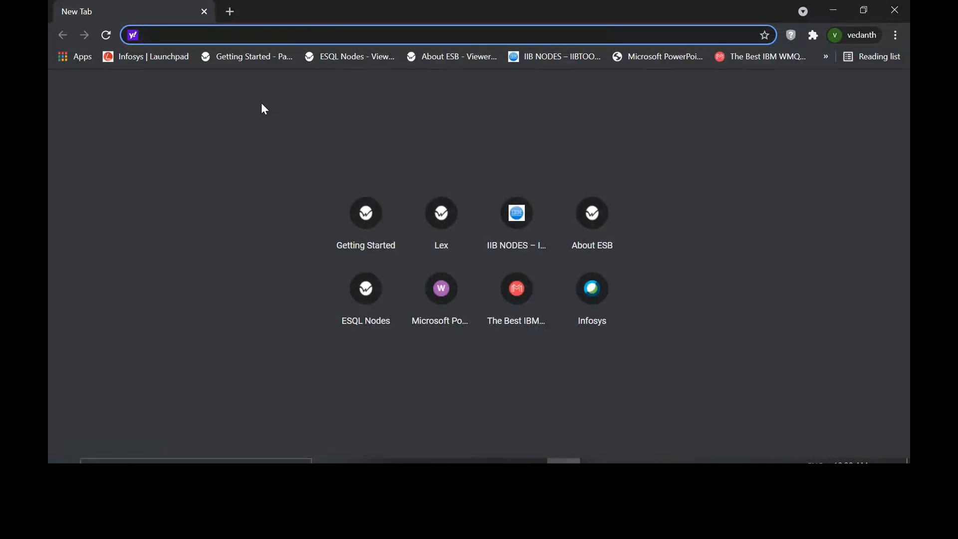
text(LOCAL)
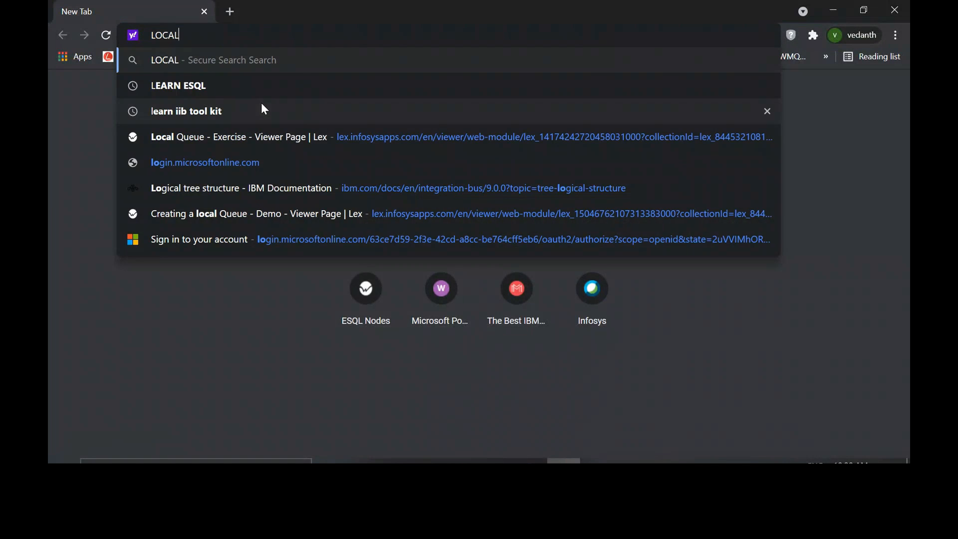
text(HOST:)
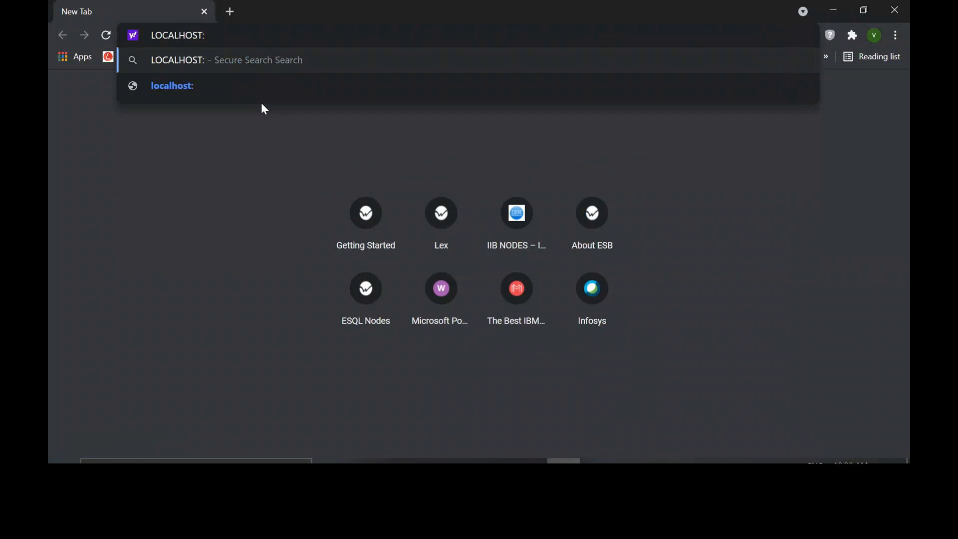
text(7600)
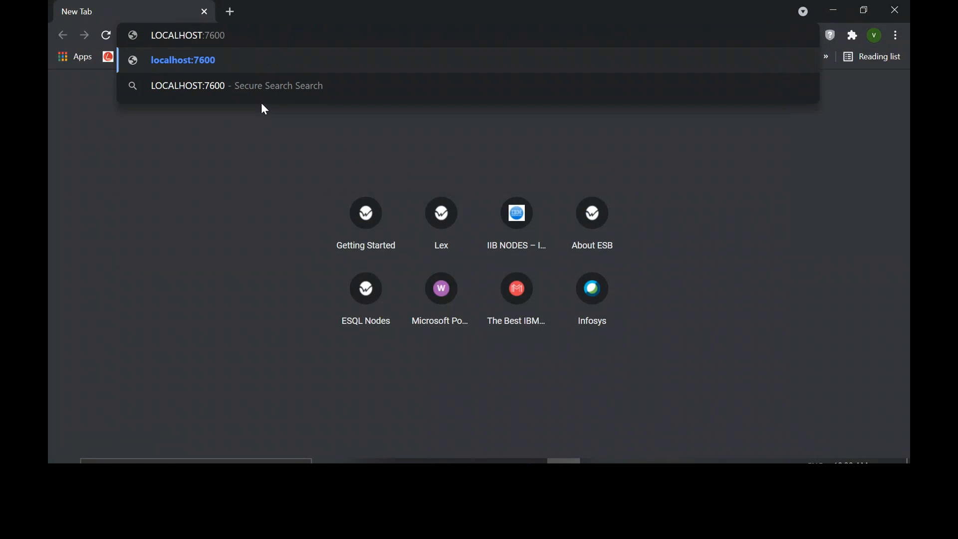
key(Return)
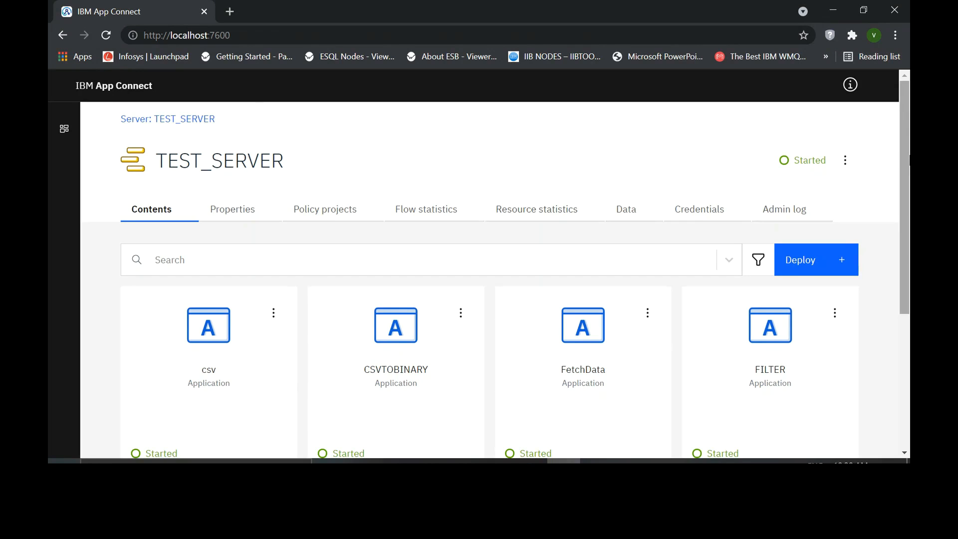
Step: Open the CSVTOBINARY application on TEST_SERVER and its CONVERSTION message flow
mouse_move(908, 163)
mouse_down()
mouse_move(908, 260)
mouse_move(902, 152)
mouse_up()
drag(906, 152, 909, 217)
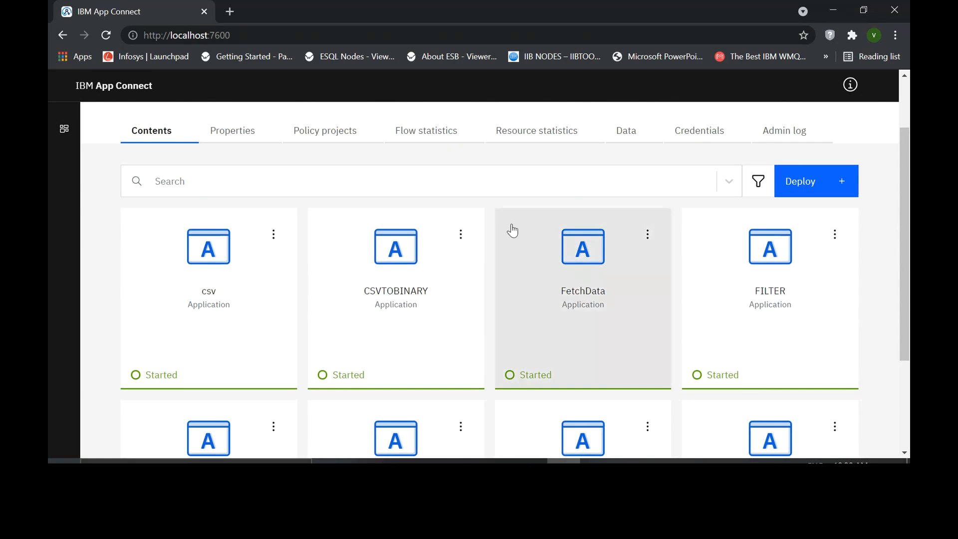
click(462, 235)
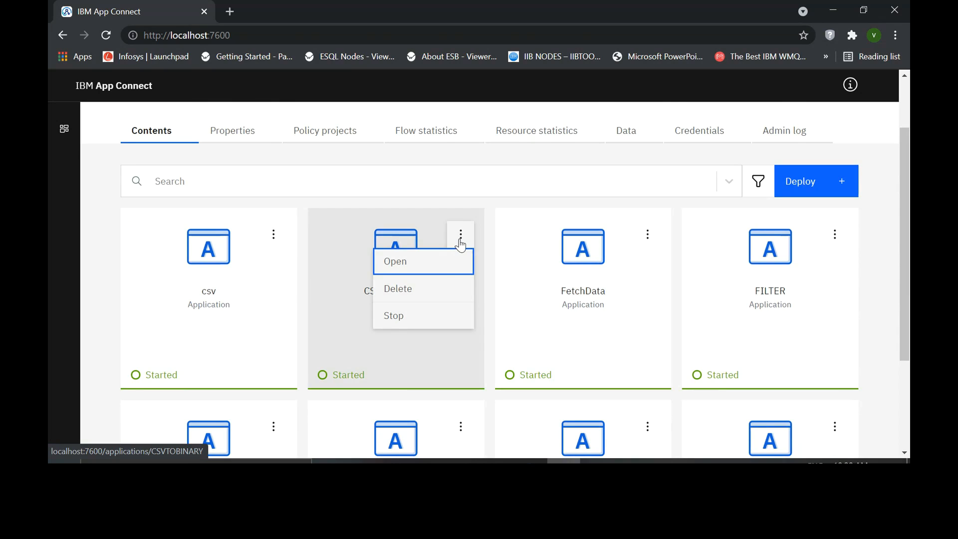
click(442, 269)
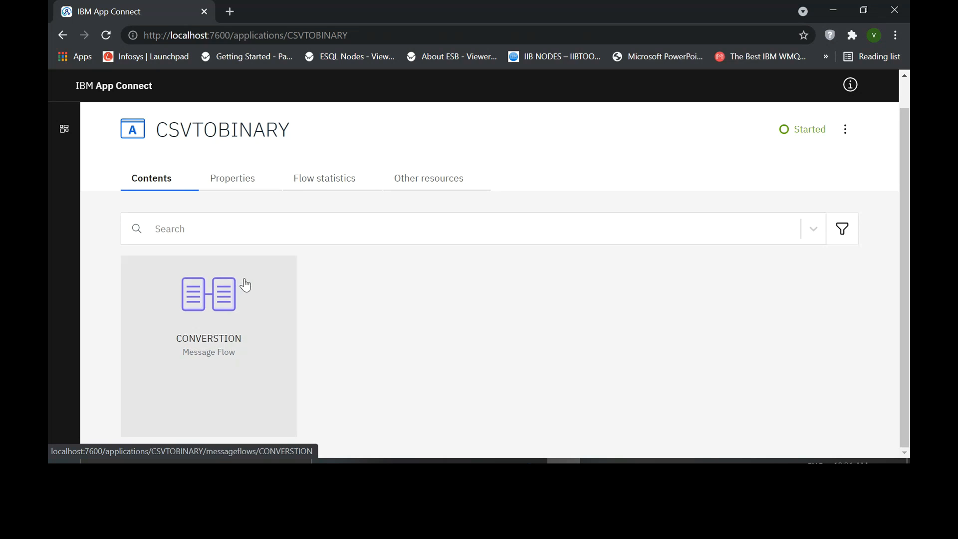
click(211, 301)
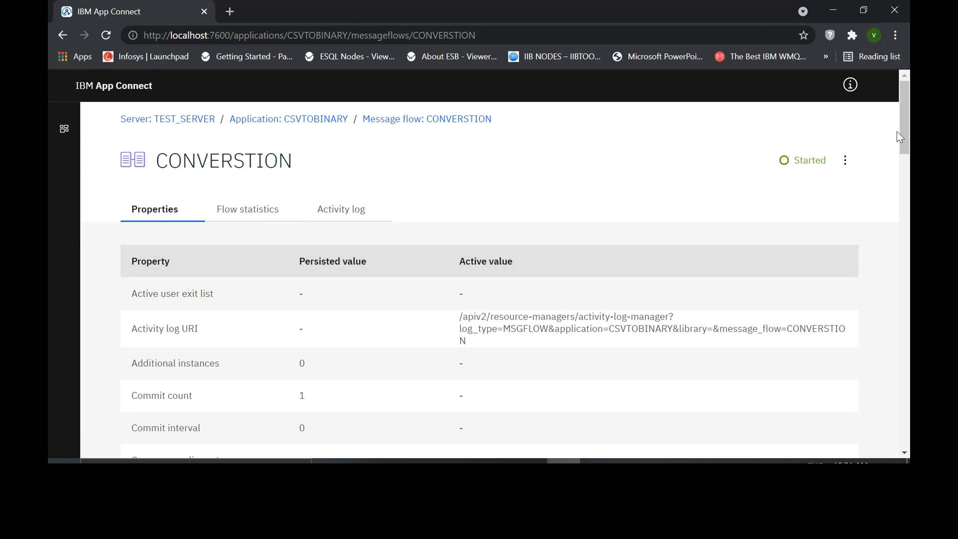
Step: Fetch the CONVERSTION flow's activity log and examine the message details for the connection failure reason
drag(900, 137, 904, 148)
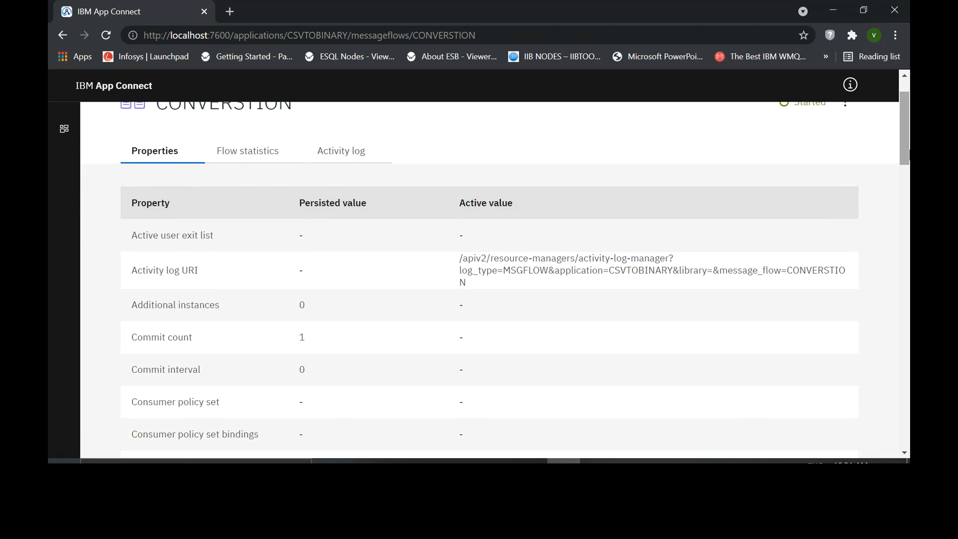
click(348, 150)
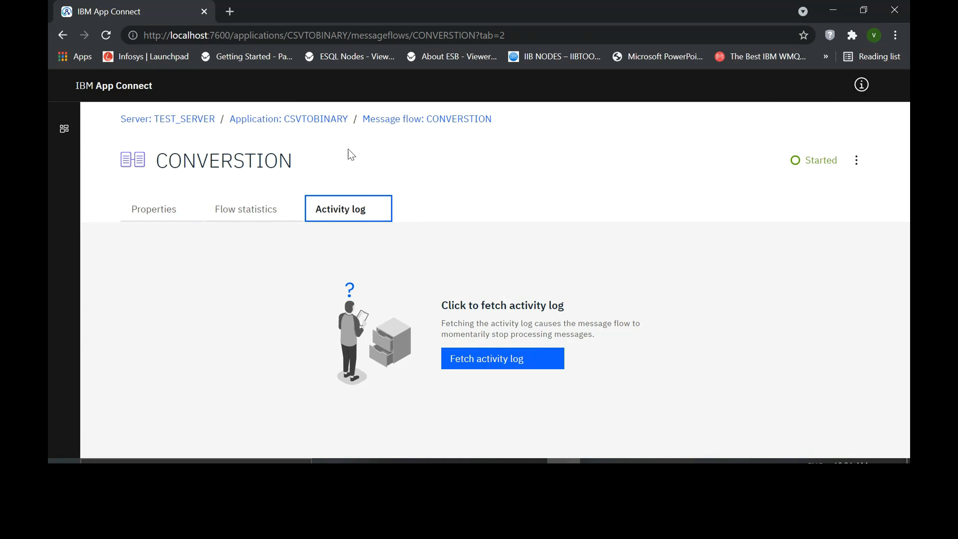
click(452, 360)
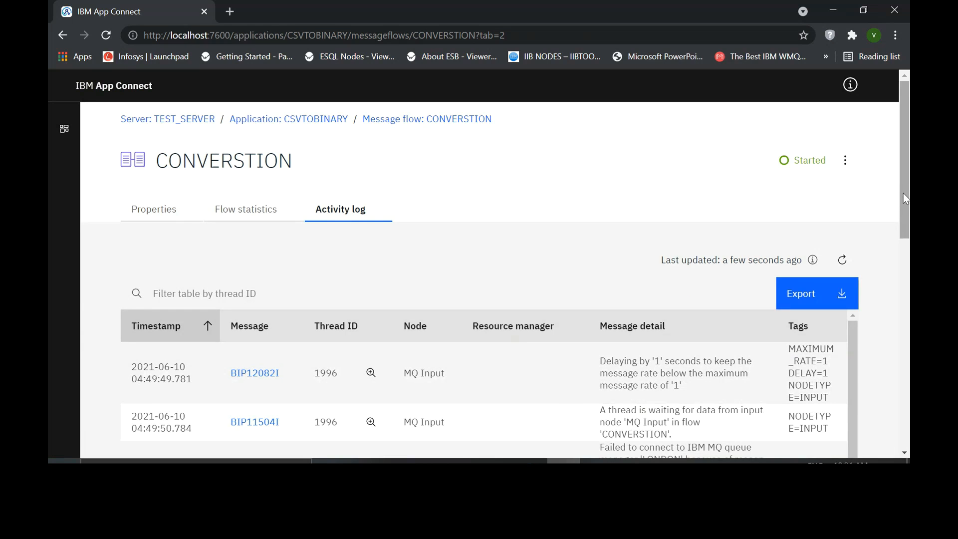
drag(902, 195, 906, 263)
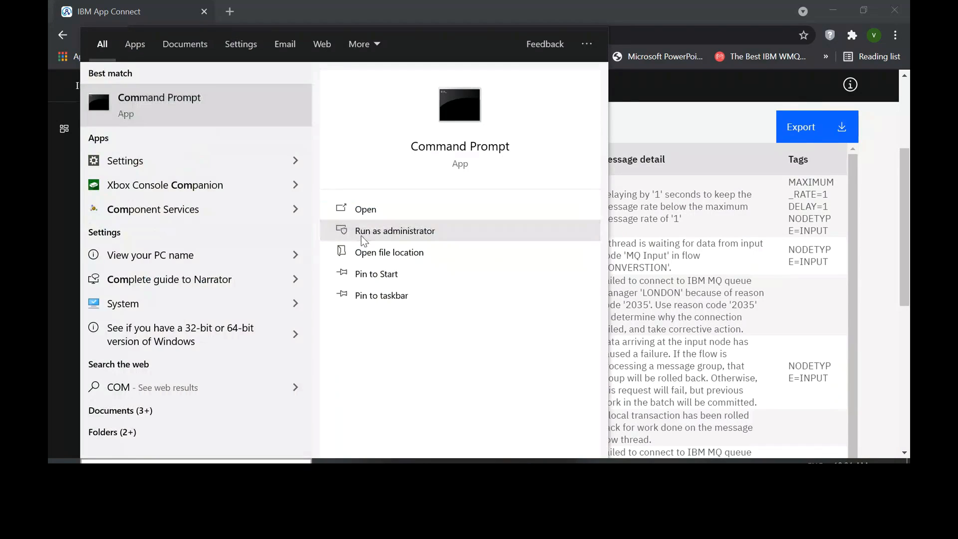
Step: Switch to Command Prompt as administrator and look up the MQ reason code with MQRC 2035
click(361, 236)
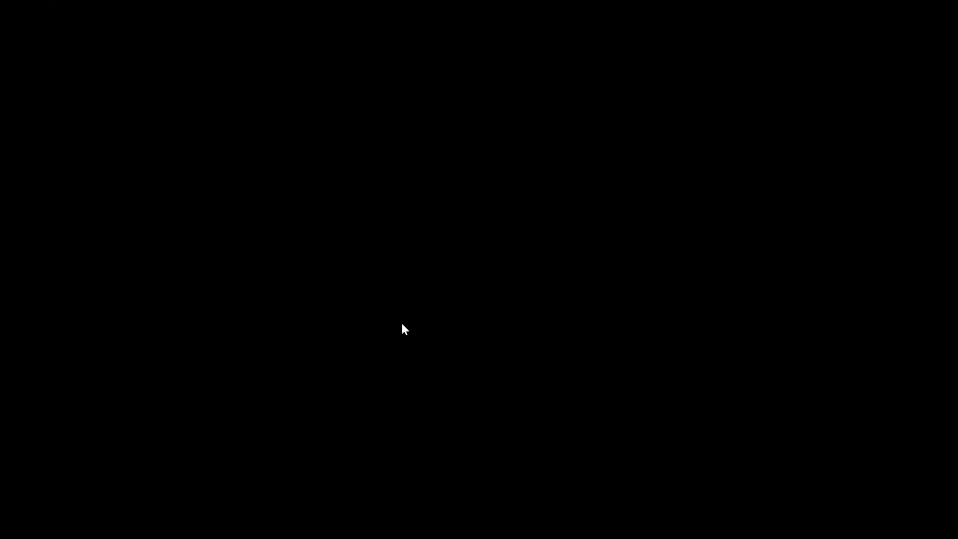
click(403, 323)
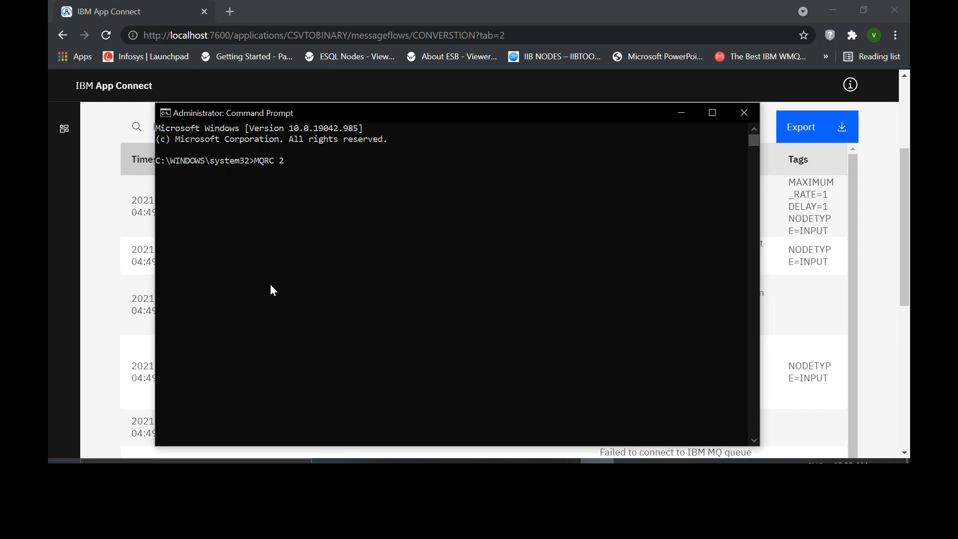
click(463, 461)
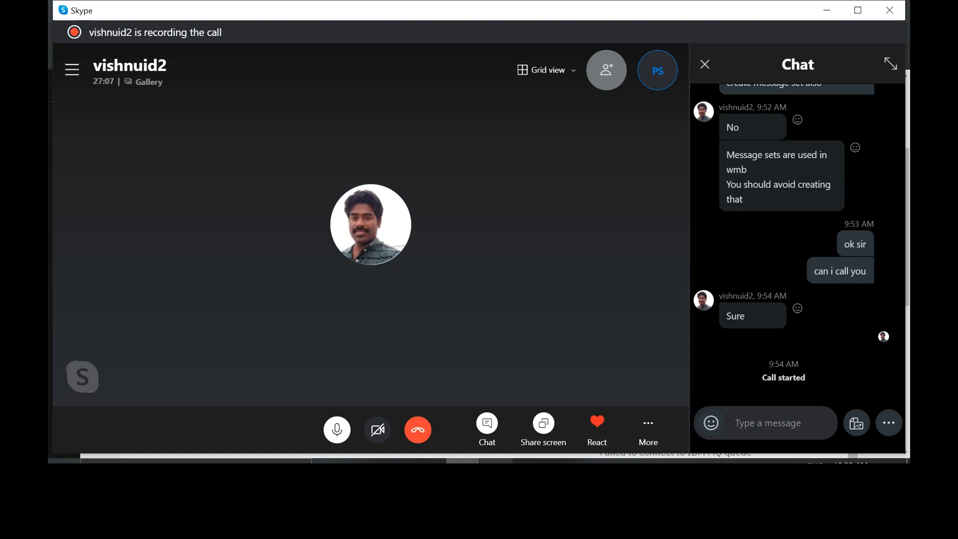
mouse_move(530, 460)
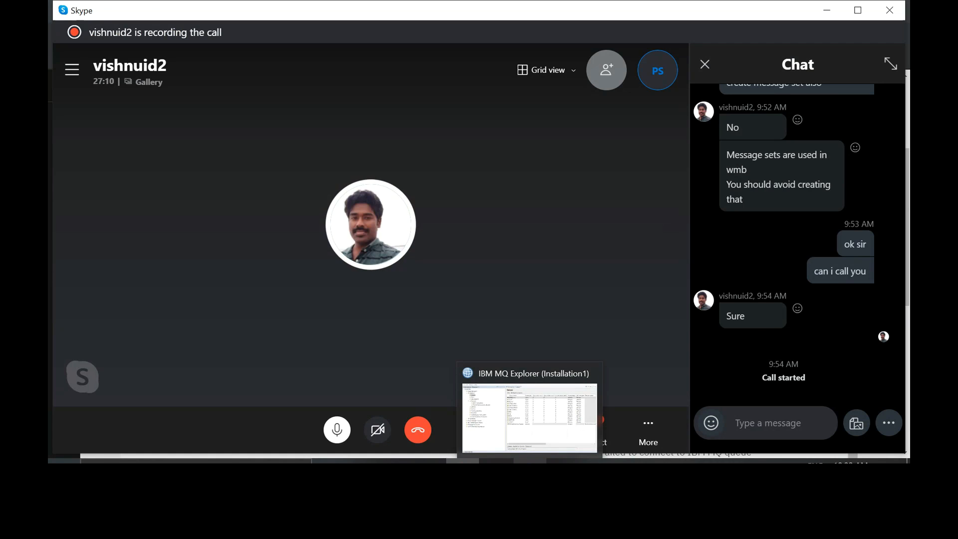
click(597, 461)
text(035)
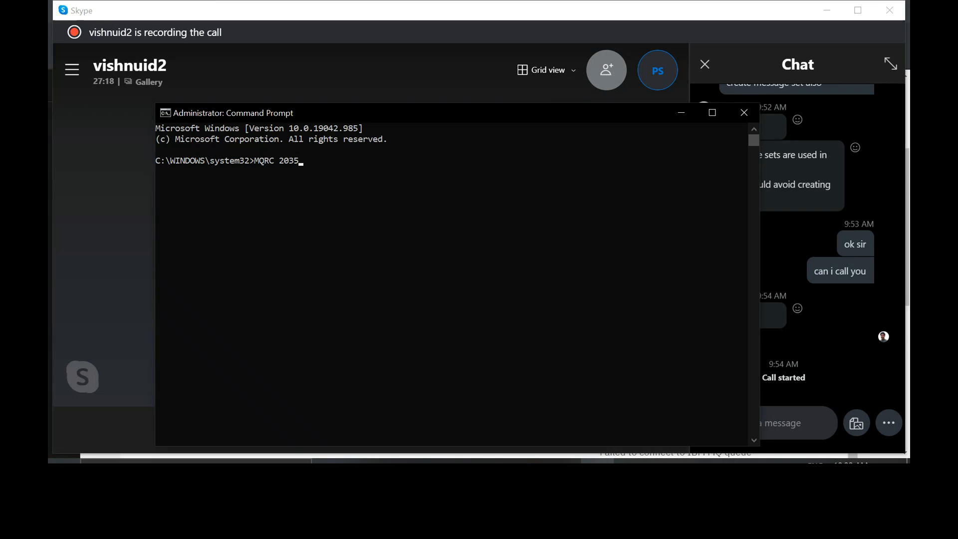
key(Return)
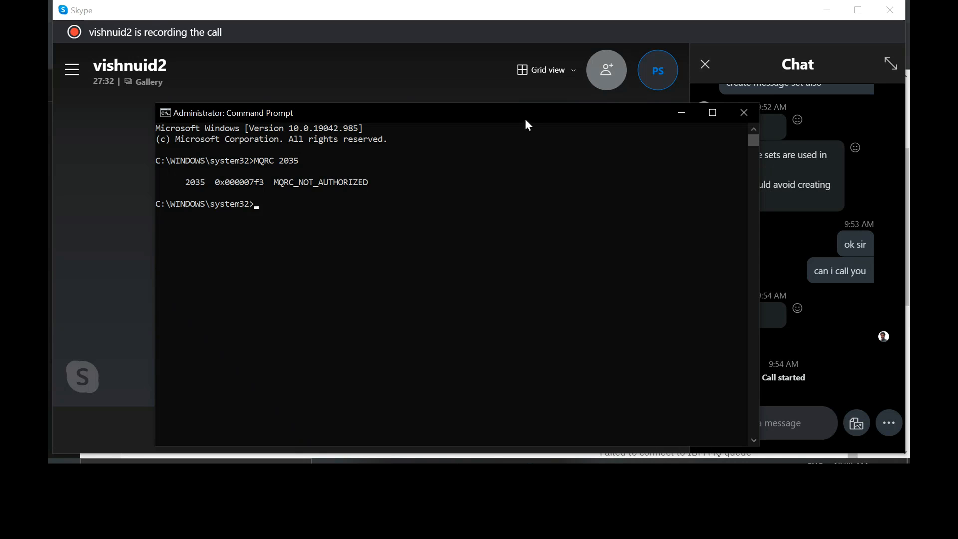
Step: Minimize the Command Prompt window and open Task Manager as administrator
drag(526, 119, 461, 101)
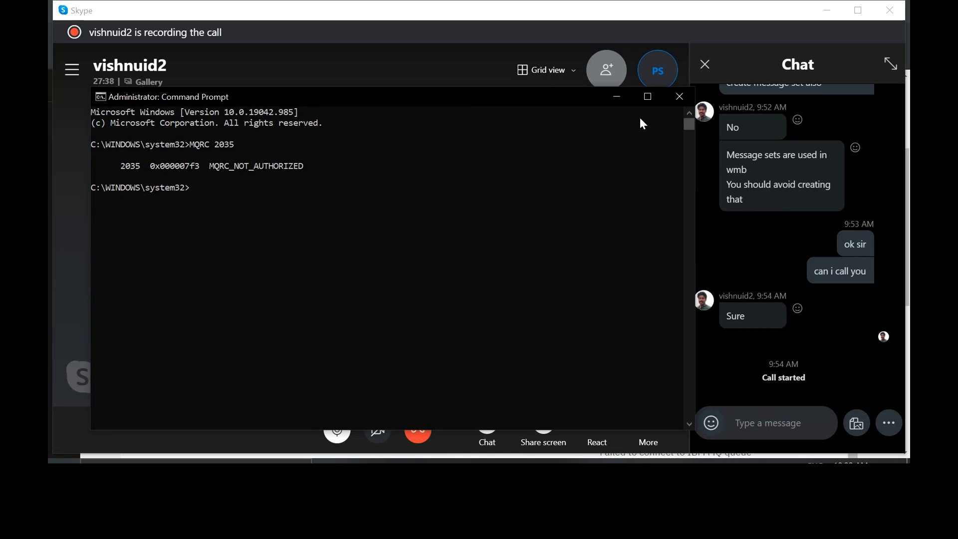
click(616, 97)
key(super)
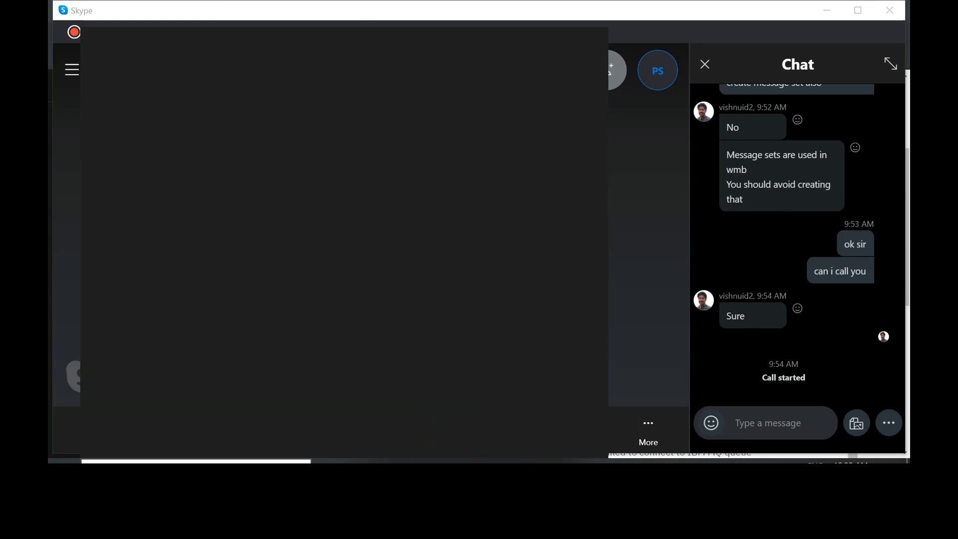
text(TAS)
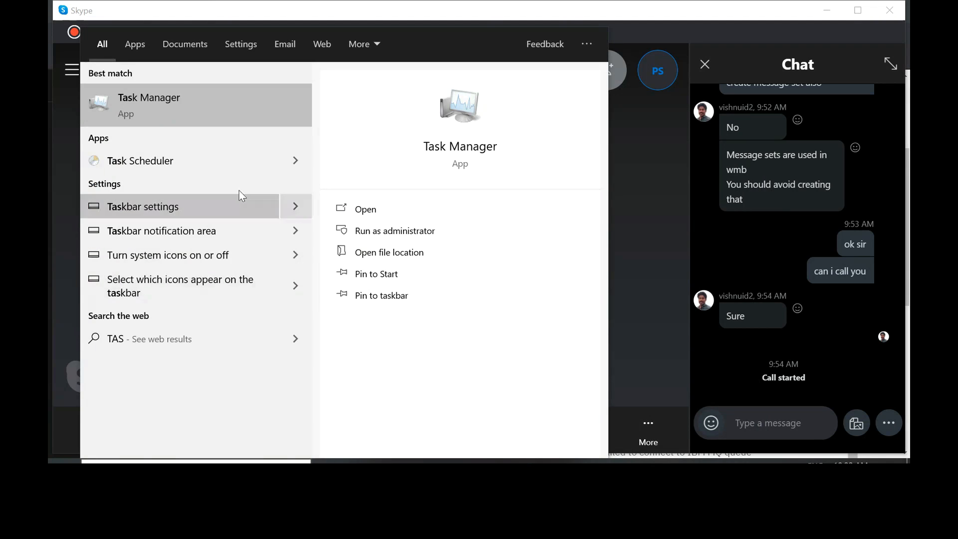
click(379, 240)
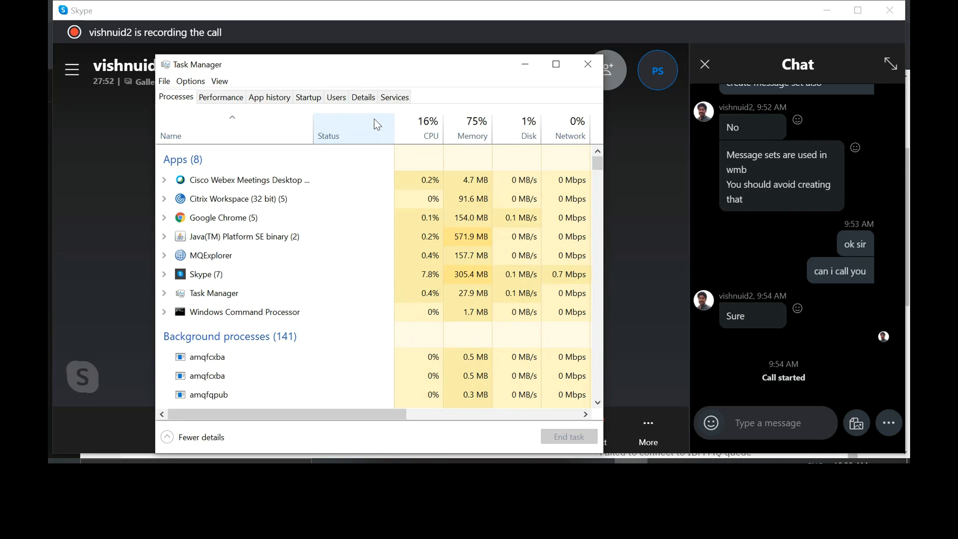
Step: Locate IntegrationServer.exe in the detailed process list, check which user account runs it, and minimize Task Manager
click(370, 100)
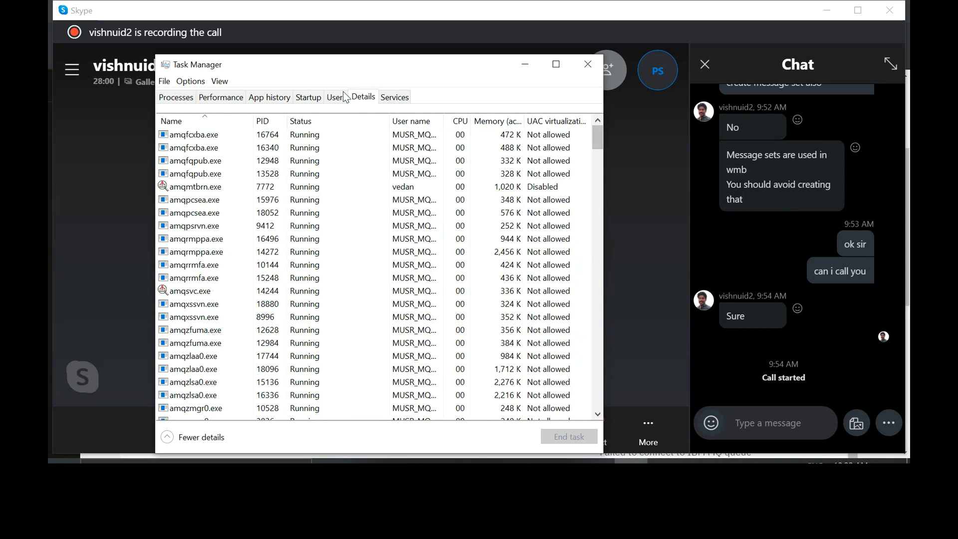
click(201, 121)
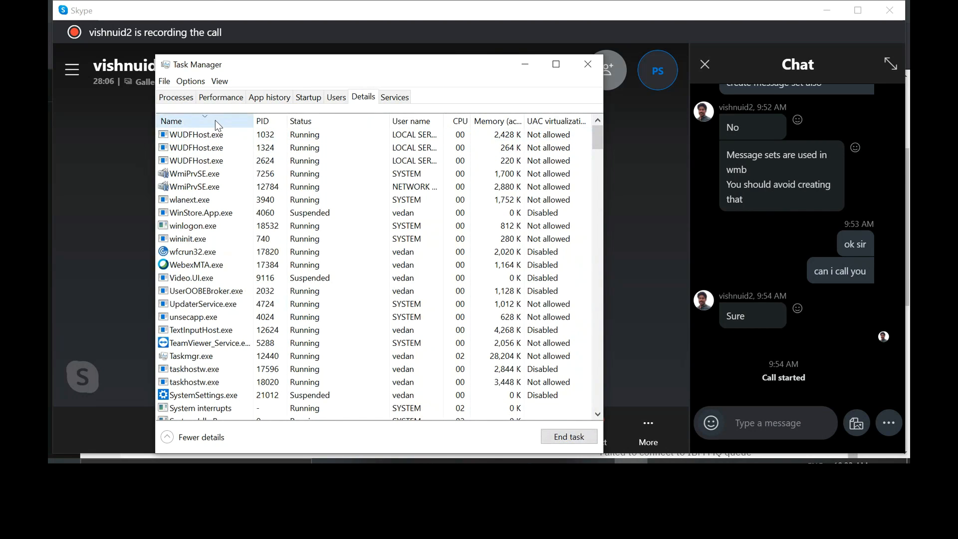
key(i)
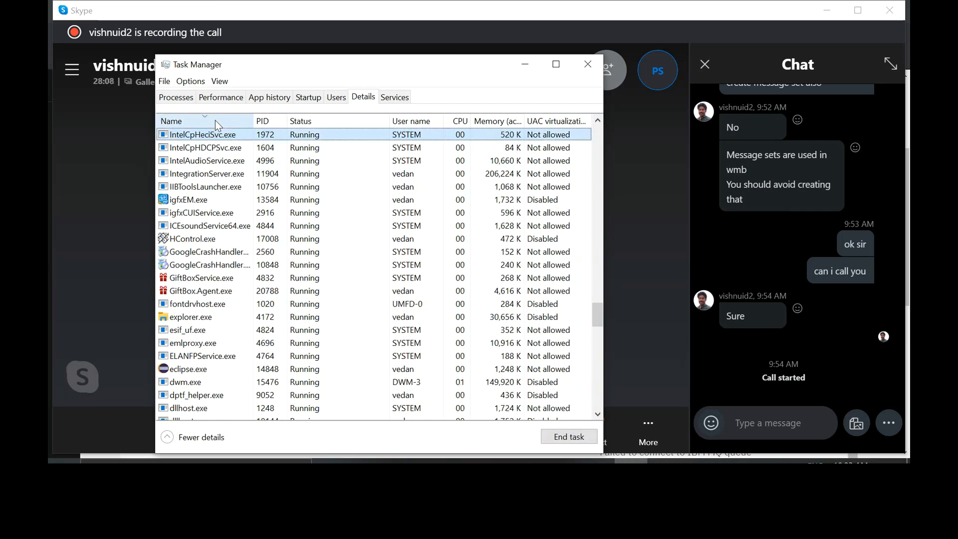
right_click(240, 178)
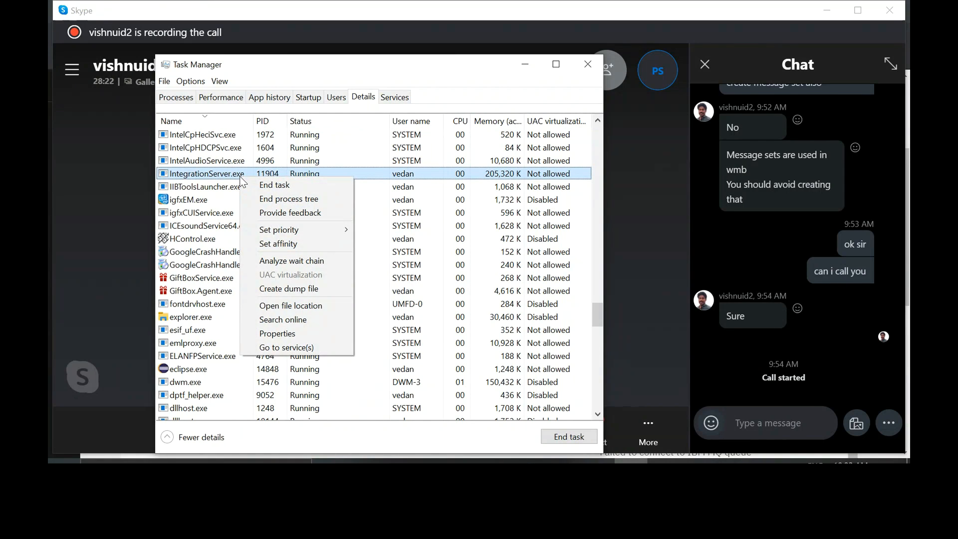
click(526, 70)
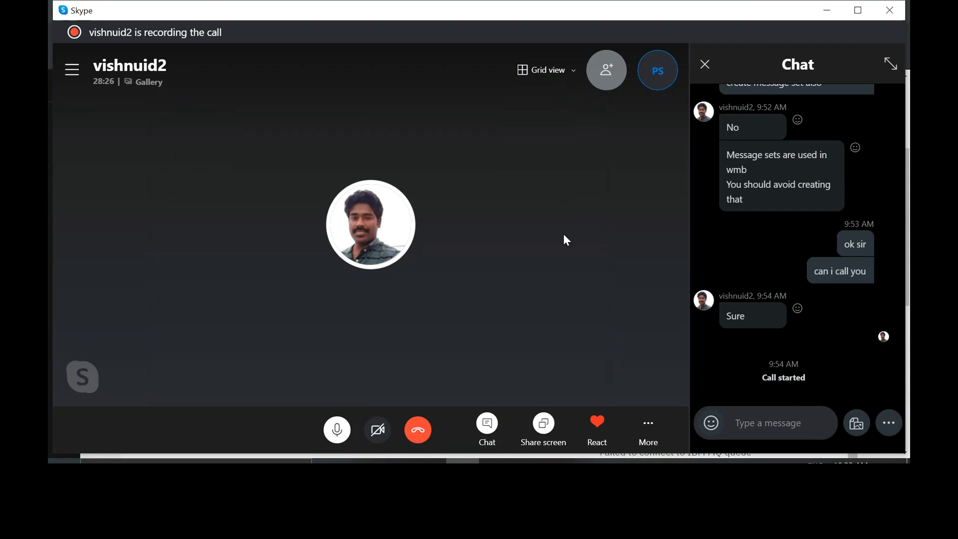
click(270, 461)
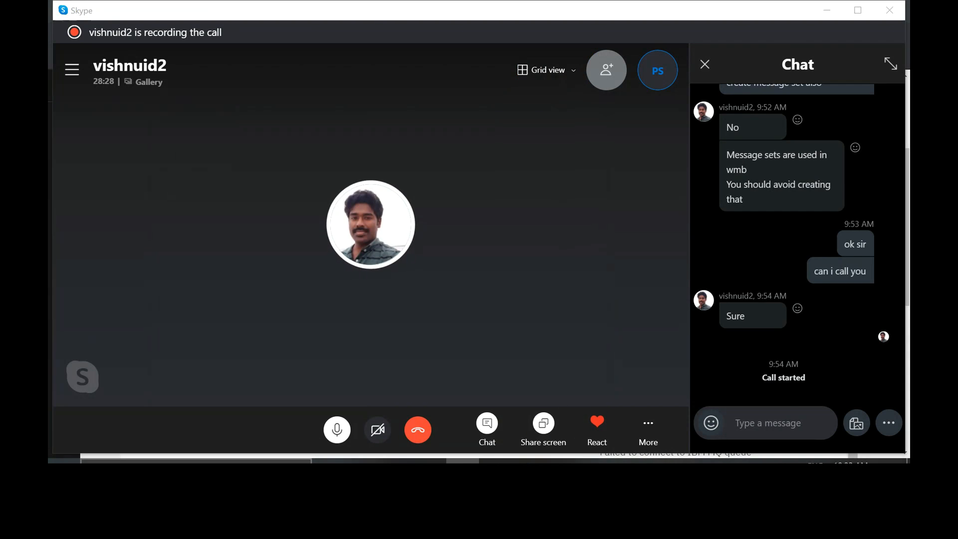
text(CON)
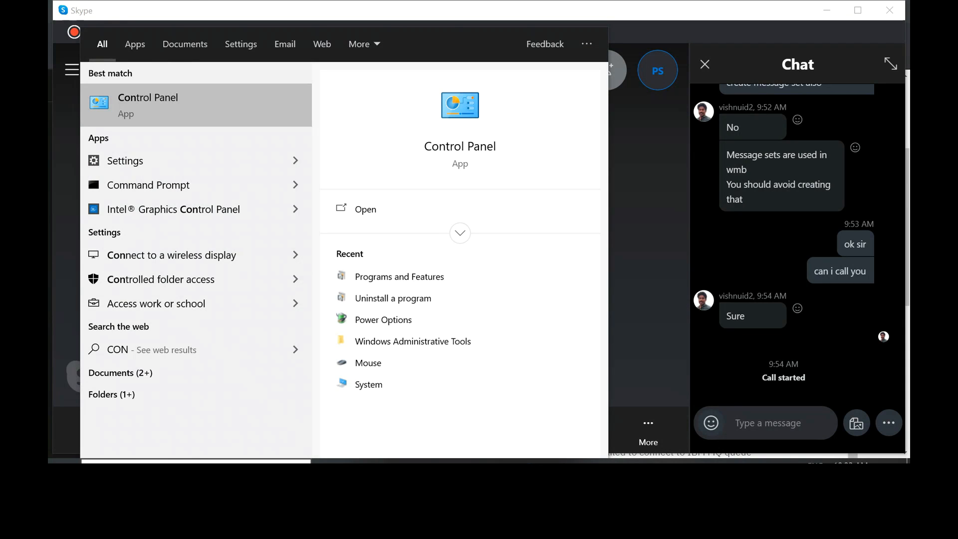
key(BackSpace)
key(BackSpace)
key(BackSpace)
text(S)
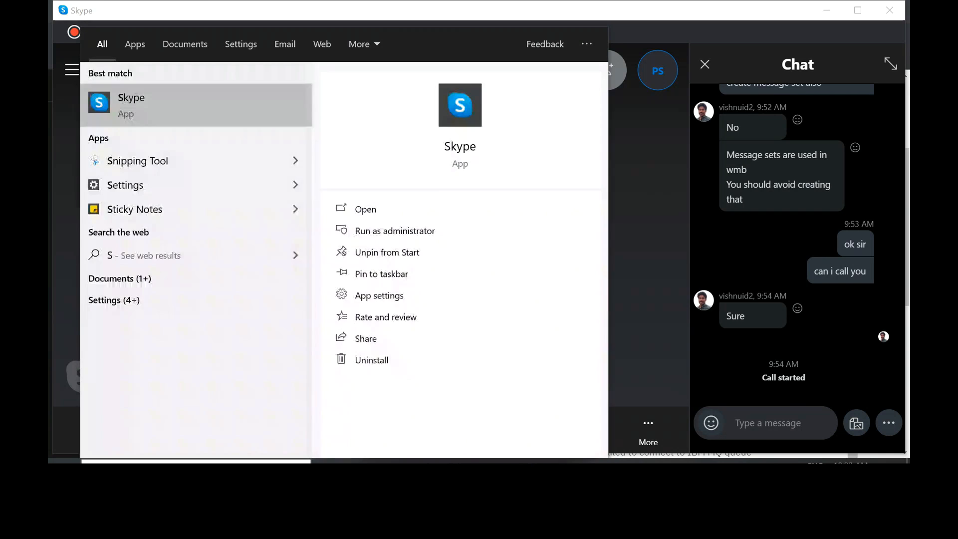
key(BackSpace)
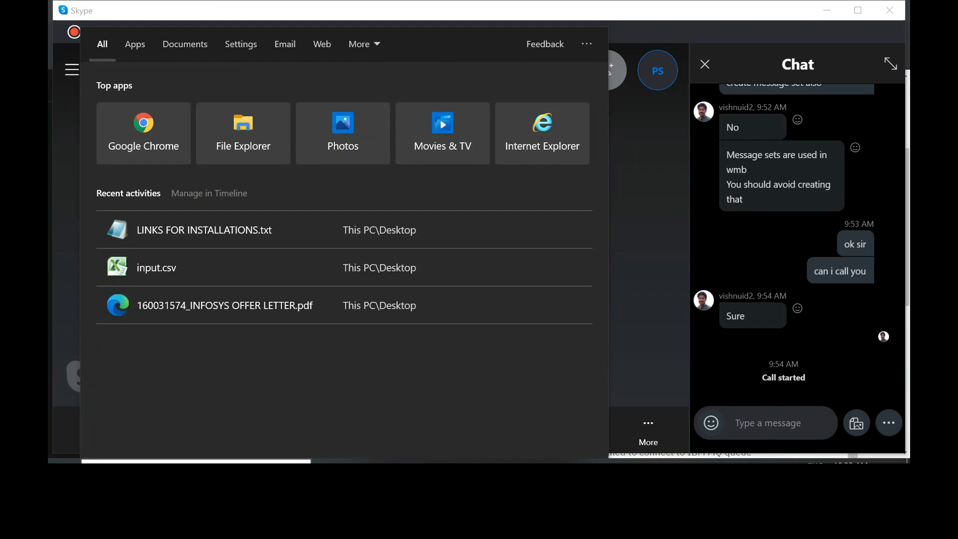
key(Escape)
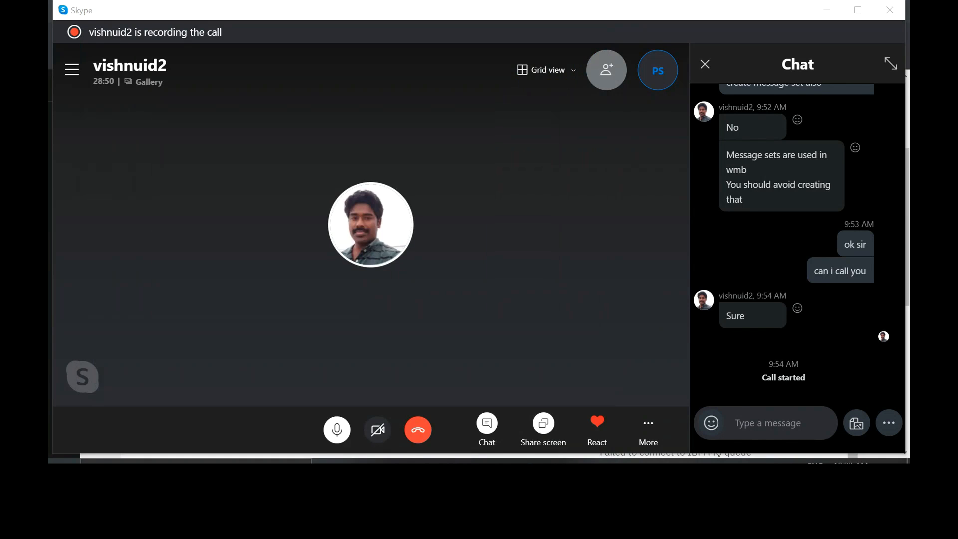
Step: Open Computer Management as administrator and close its duplicate window
key(super+s)
text(COM)
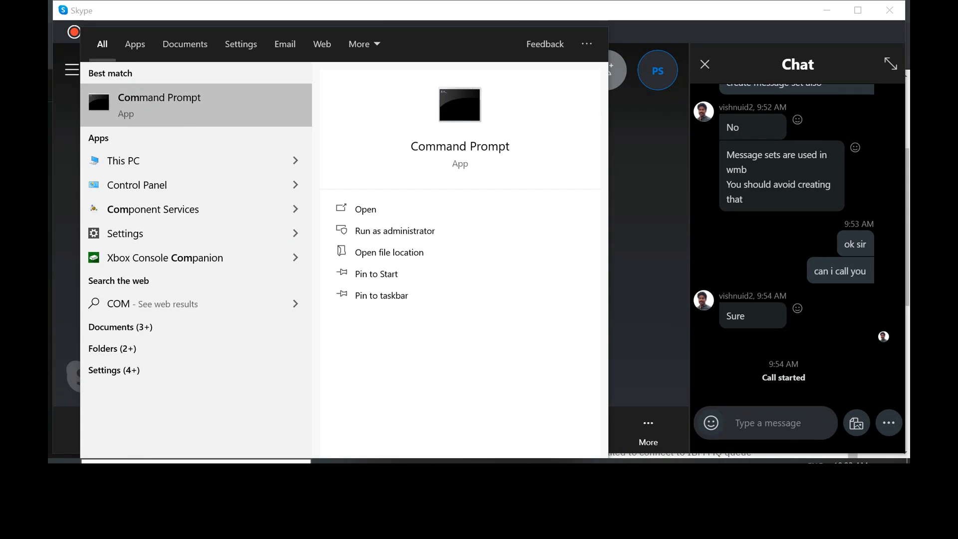
text(PUTER)
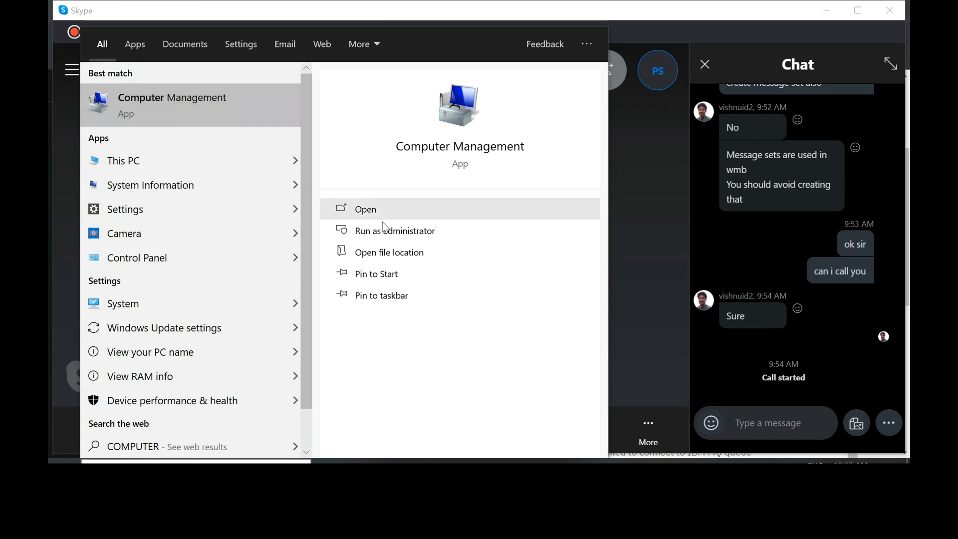
click(388, 235)
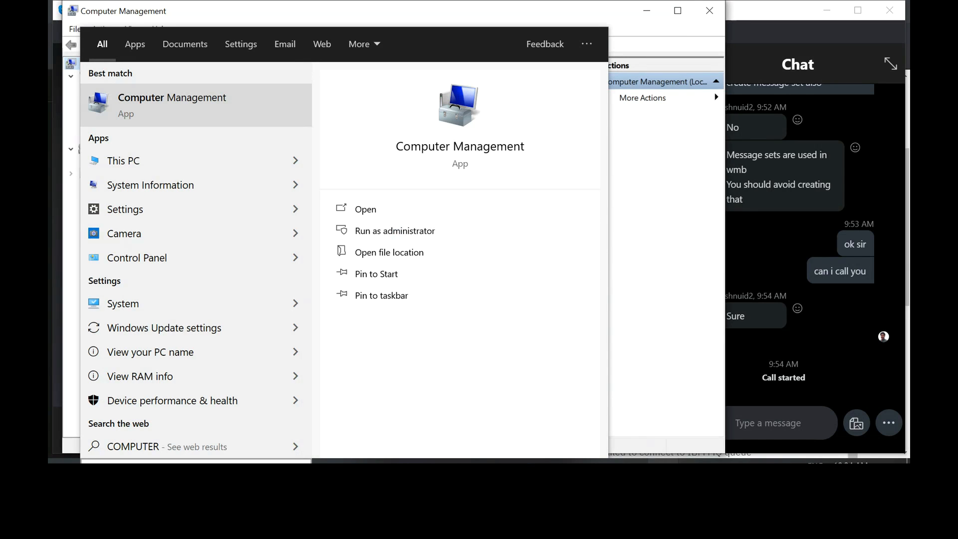
click(663, 461)
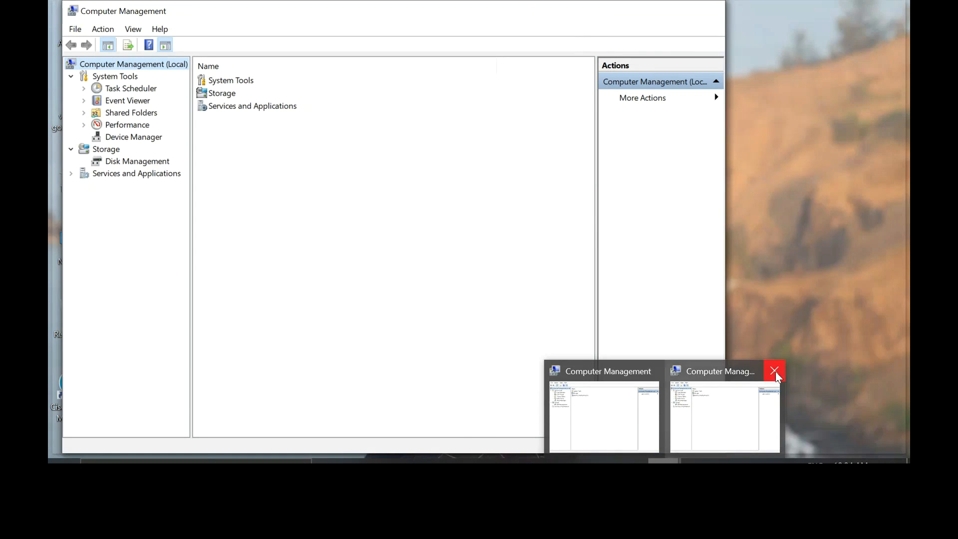
click(775, 371)
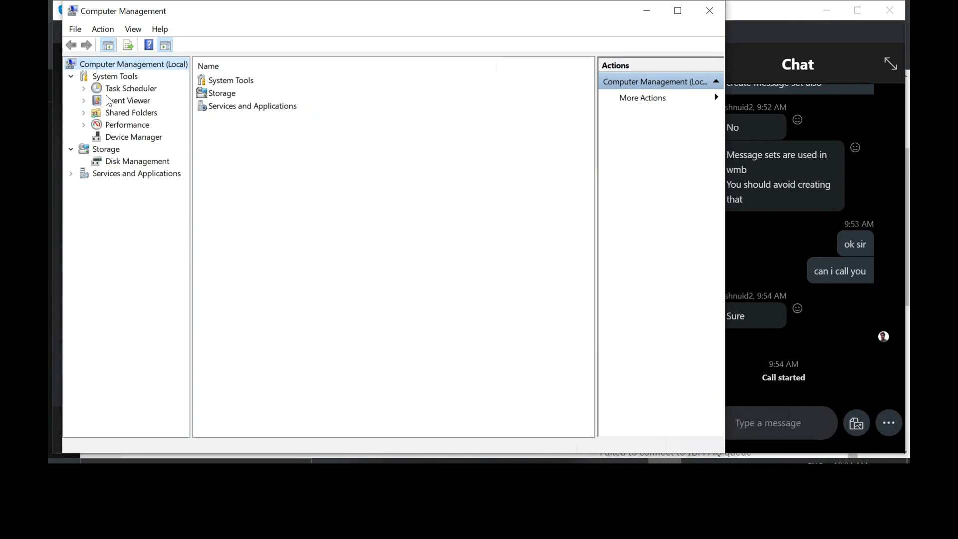
Step: Look through Shared Folders and Task Scheduler under System Tools for user group settings, and close Computer Management
click(84, 114)
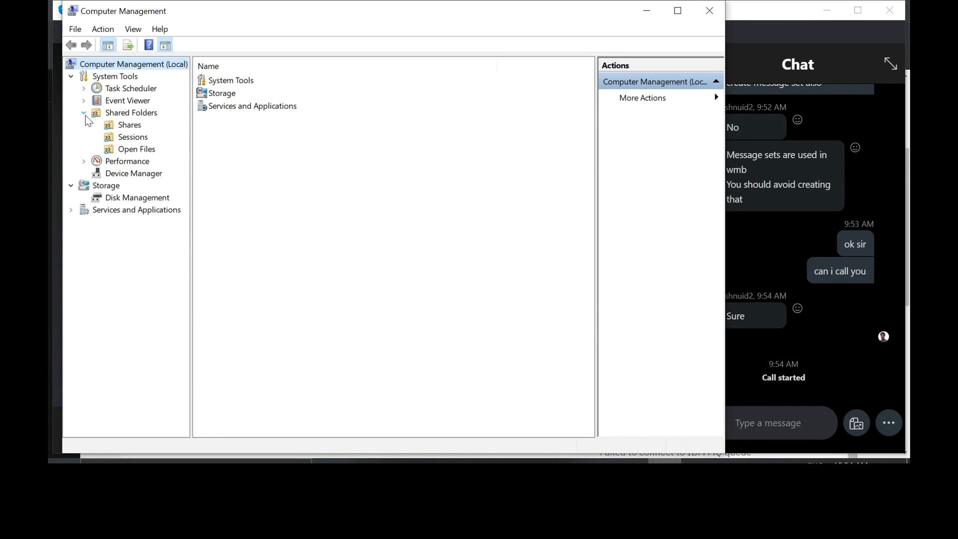
click(83, 89)
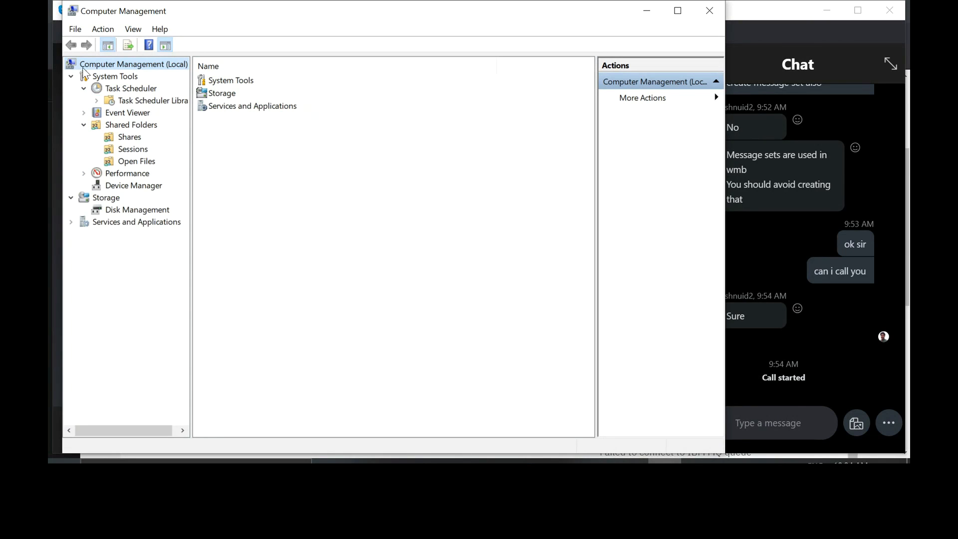
click(74, 30)
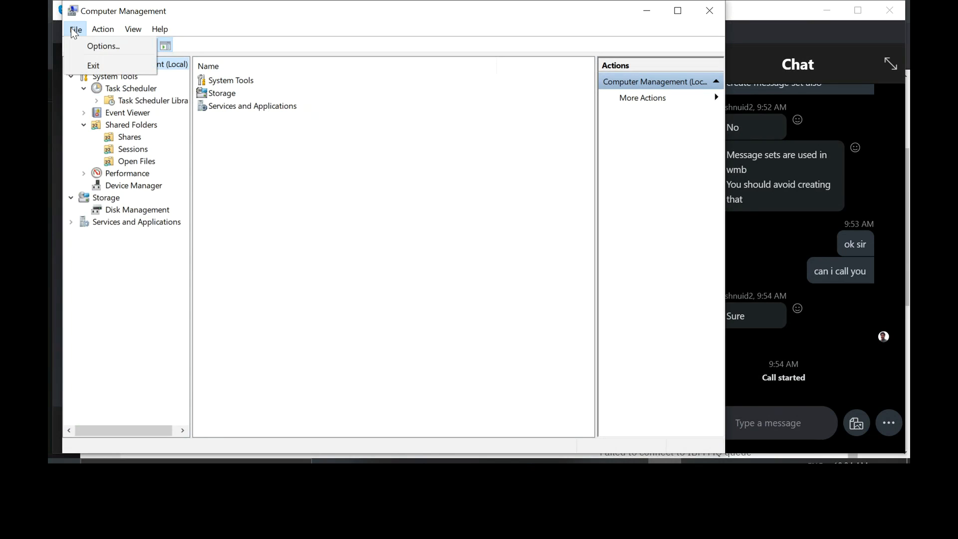
click(243, 175)
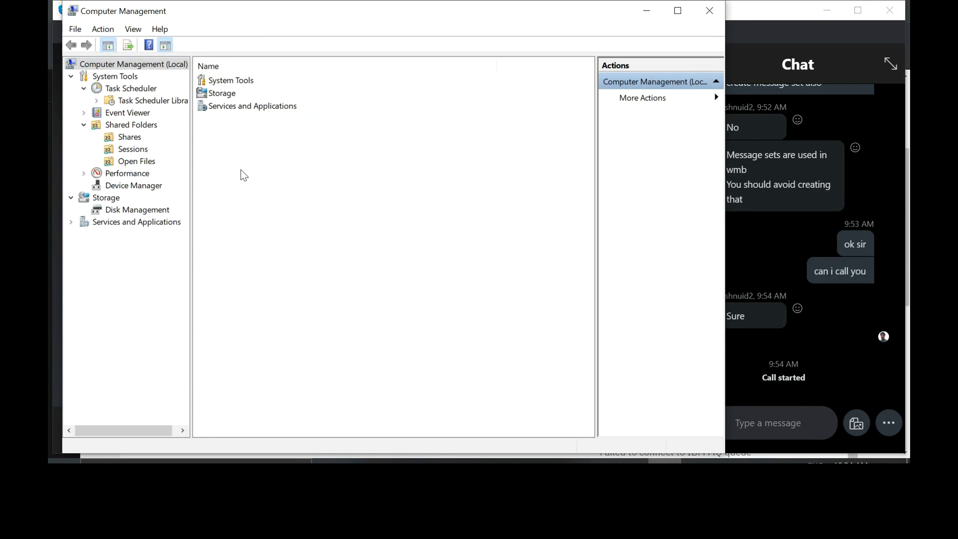
click(707, 22)
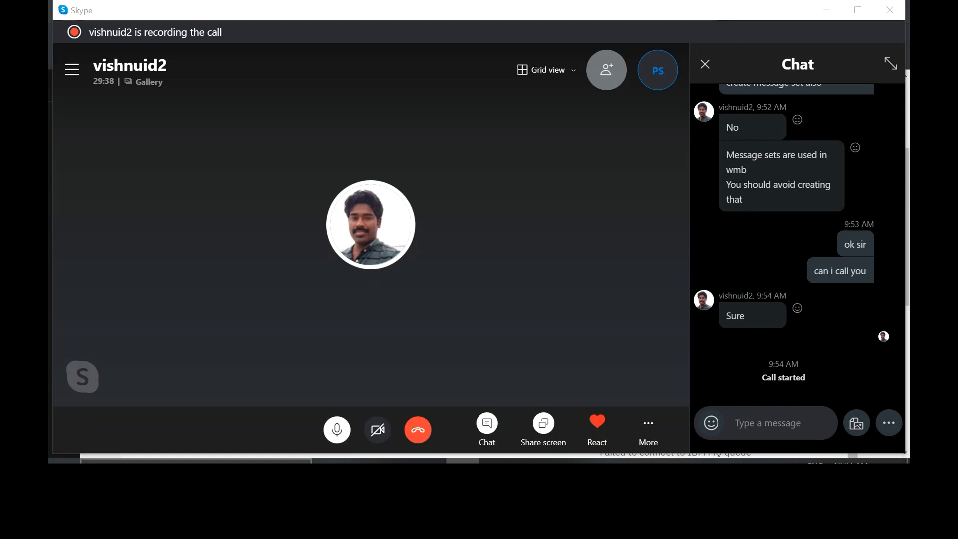
Step: Open the Windows Services console and minimize it
key(super)
text(SER)
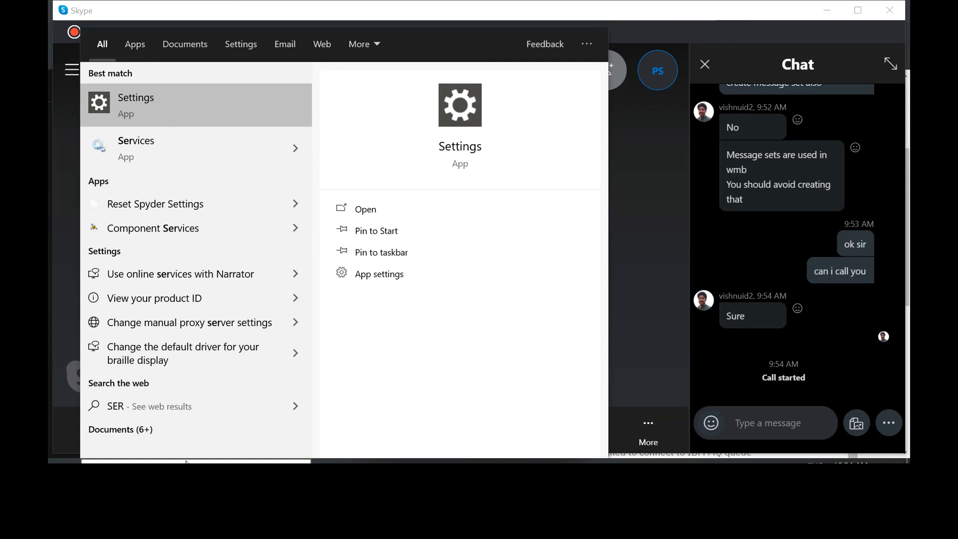
click(178, 143)
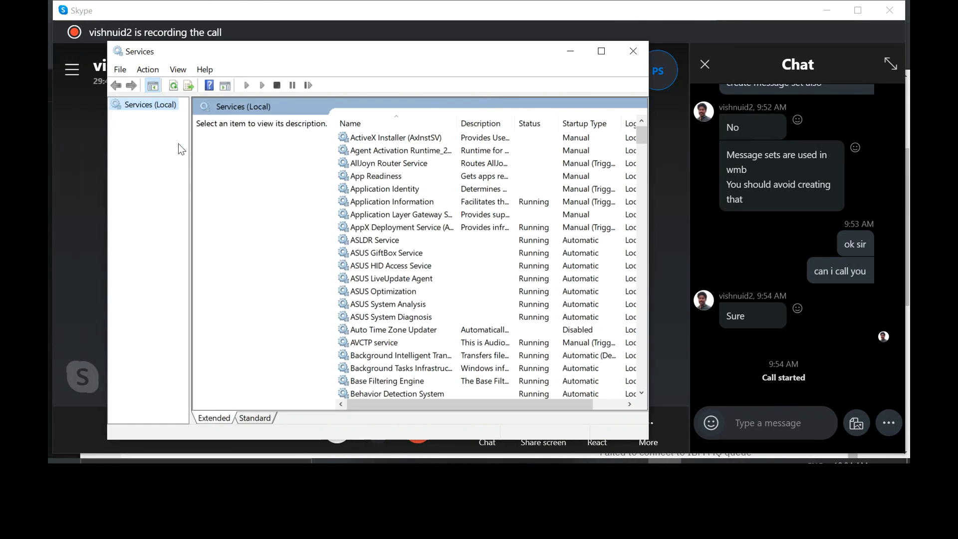
click(574, 50)
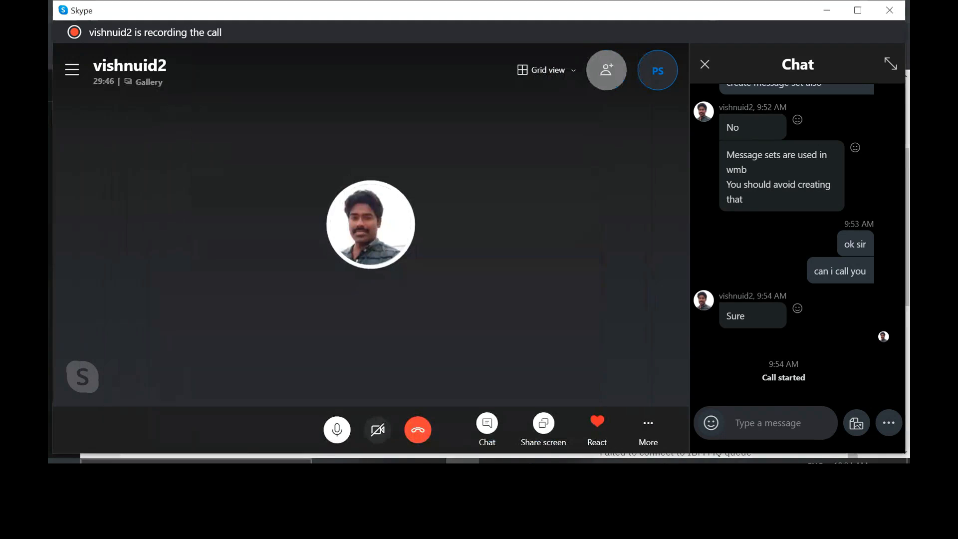
click(196, 461)
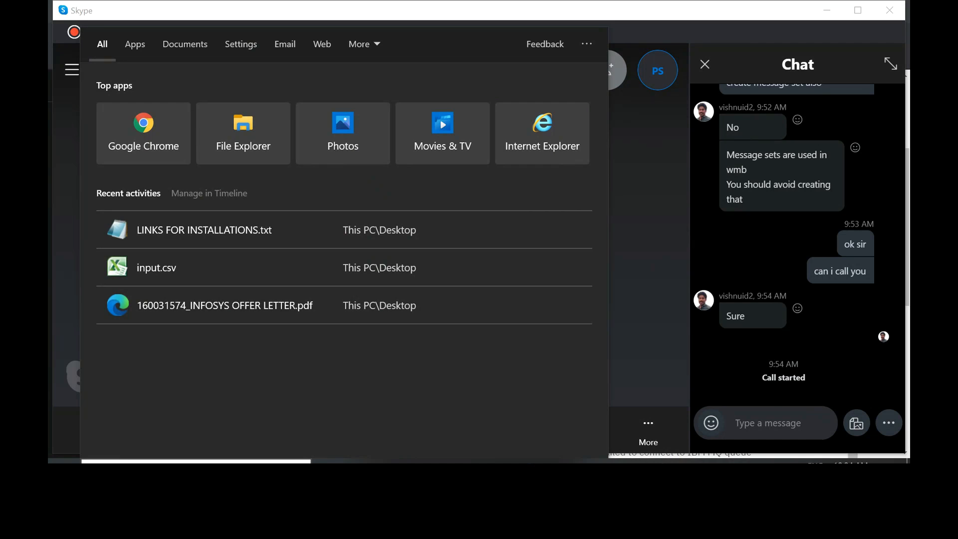
text(M)
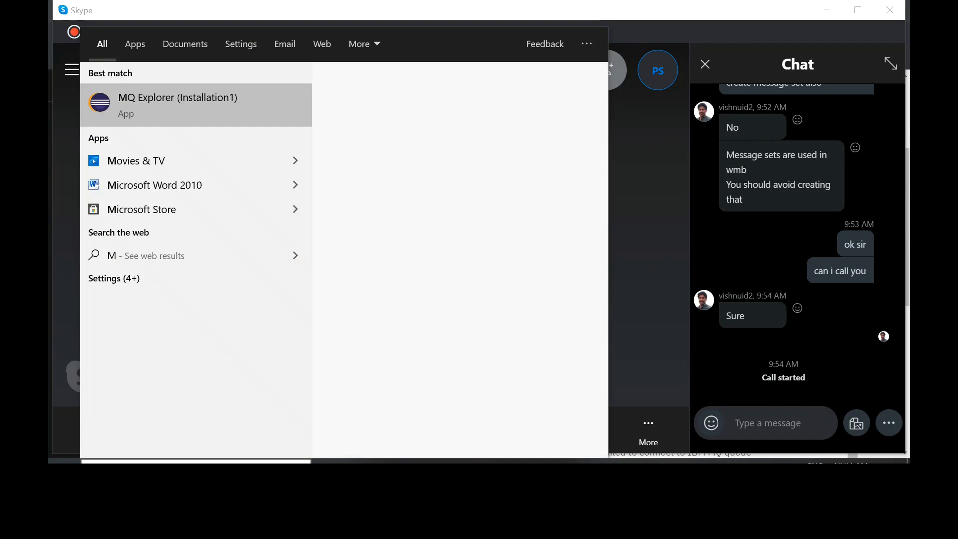
key(BackSpace)
text(C)
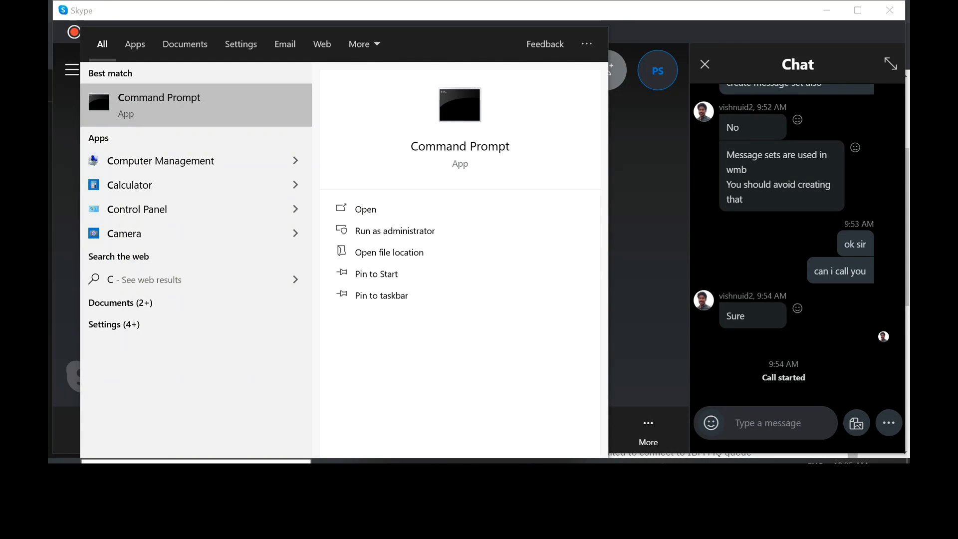
text(OM)
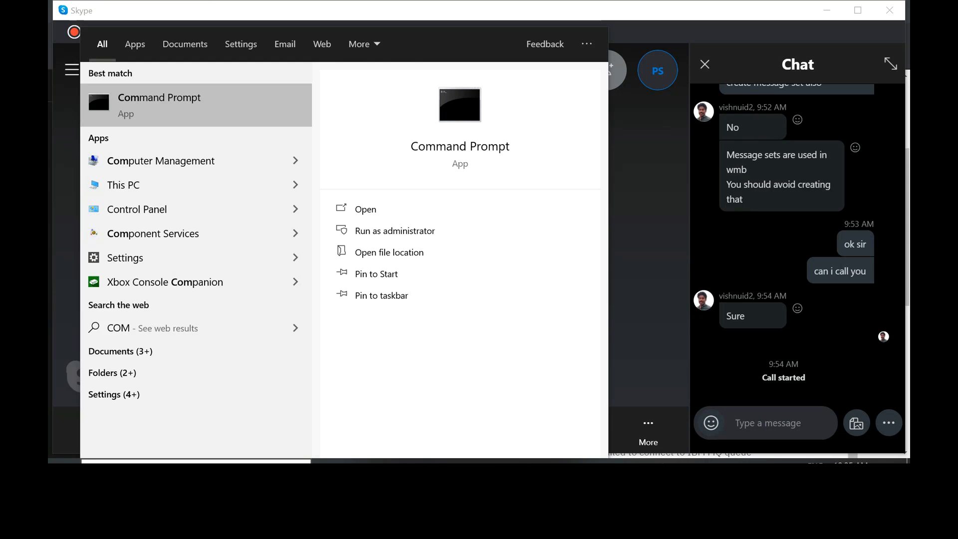
key(BackSpace)
key(BackSpace)
key(BackSpace)
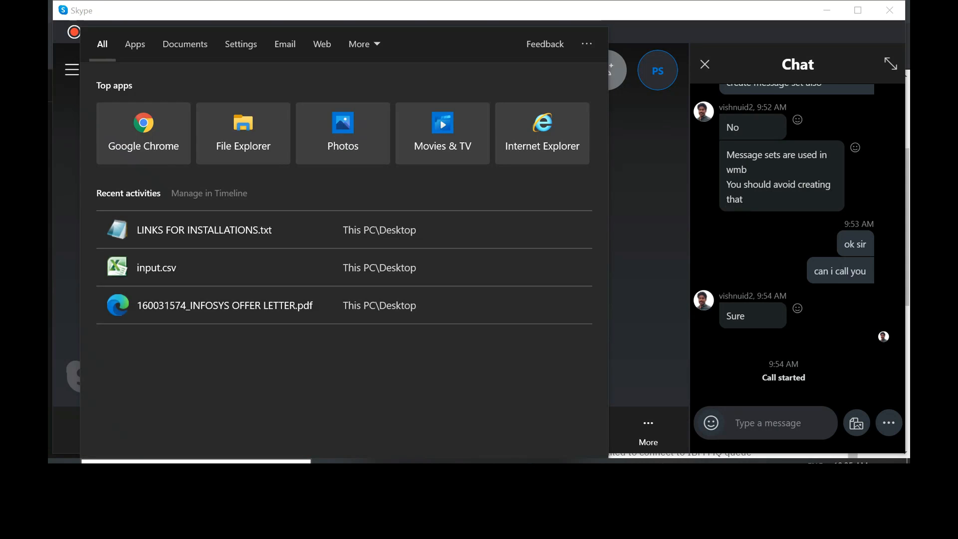
key(Escape)
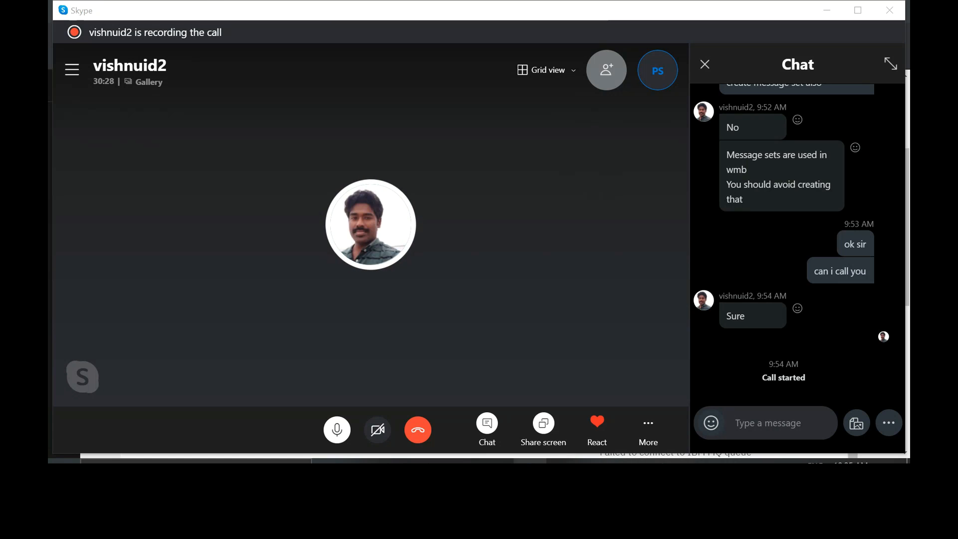
Step: Search Windows for GROUPS to find the user group settings
mouse_move(463, 461)
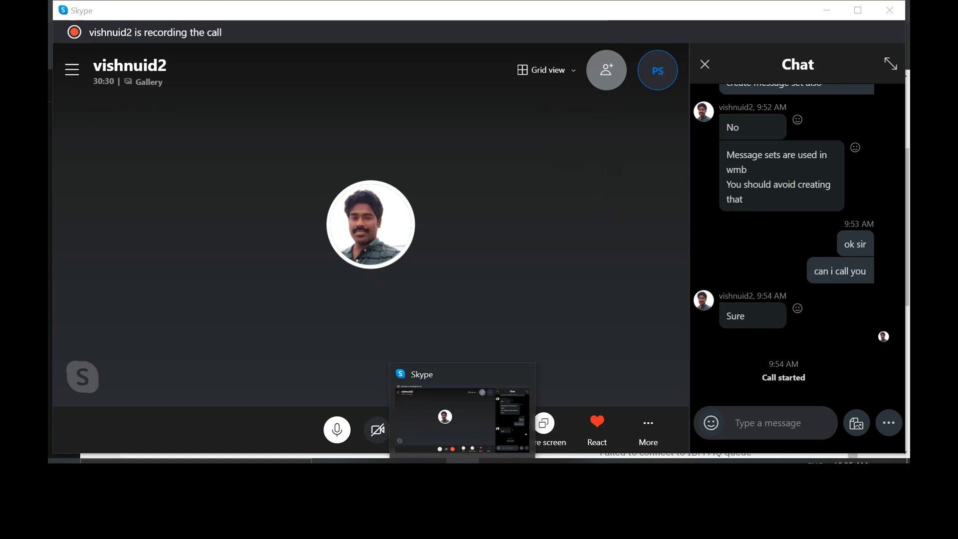
click(195, 461)
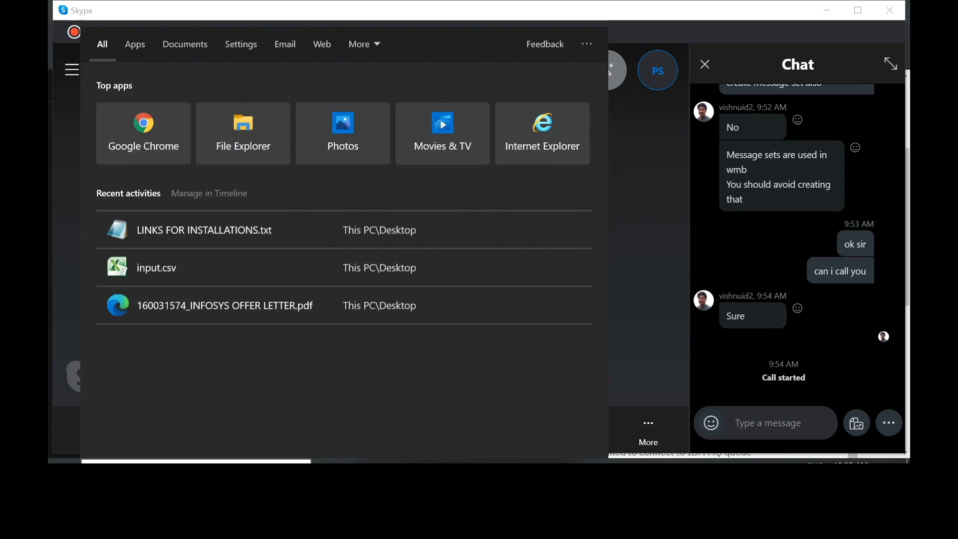
text(GROU)
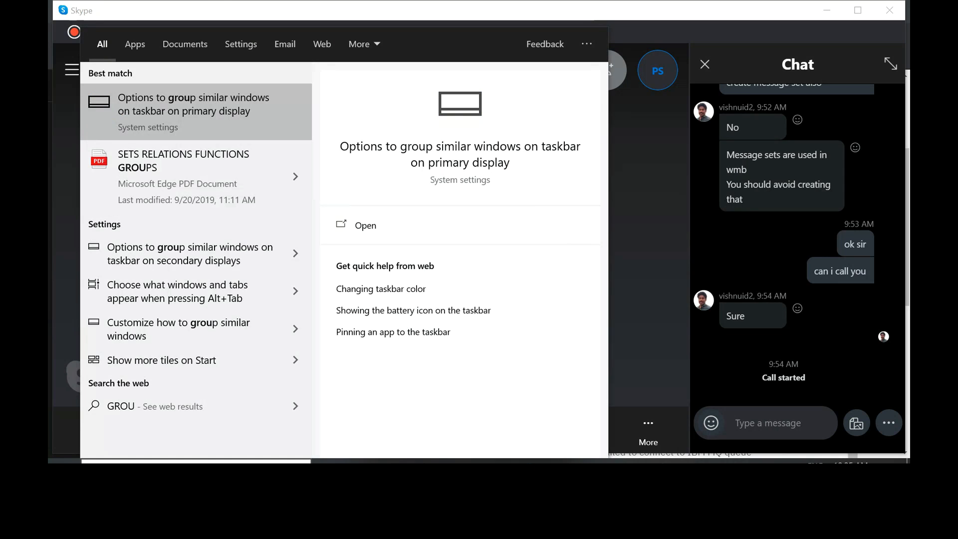
text(PS)
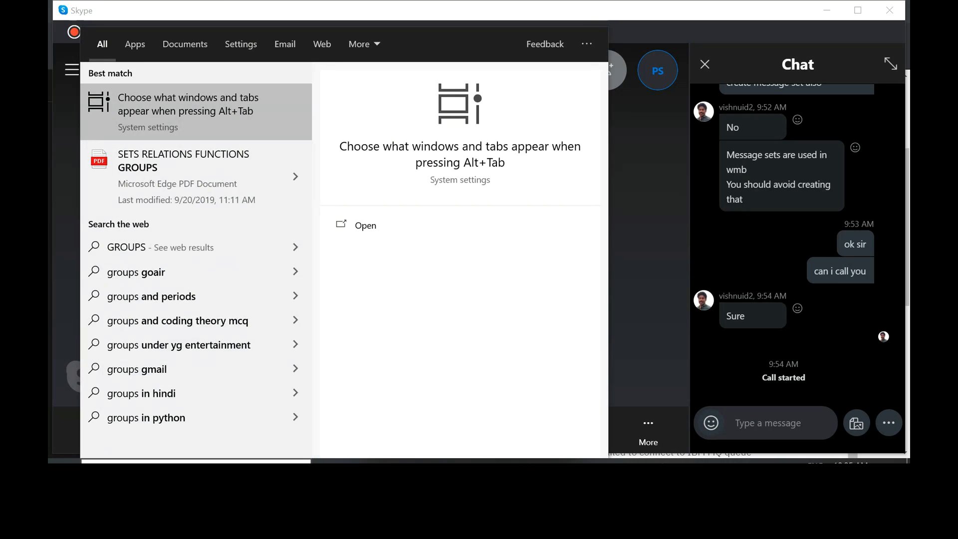